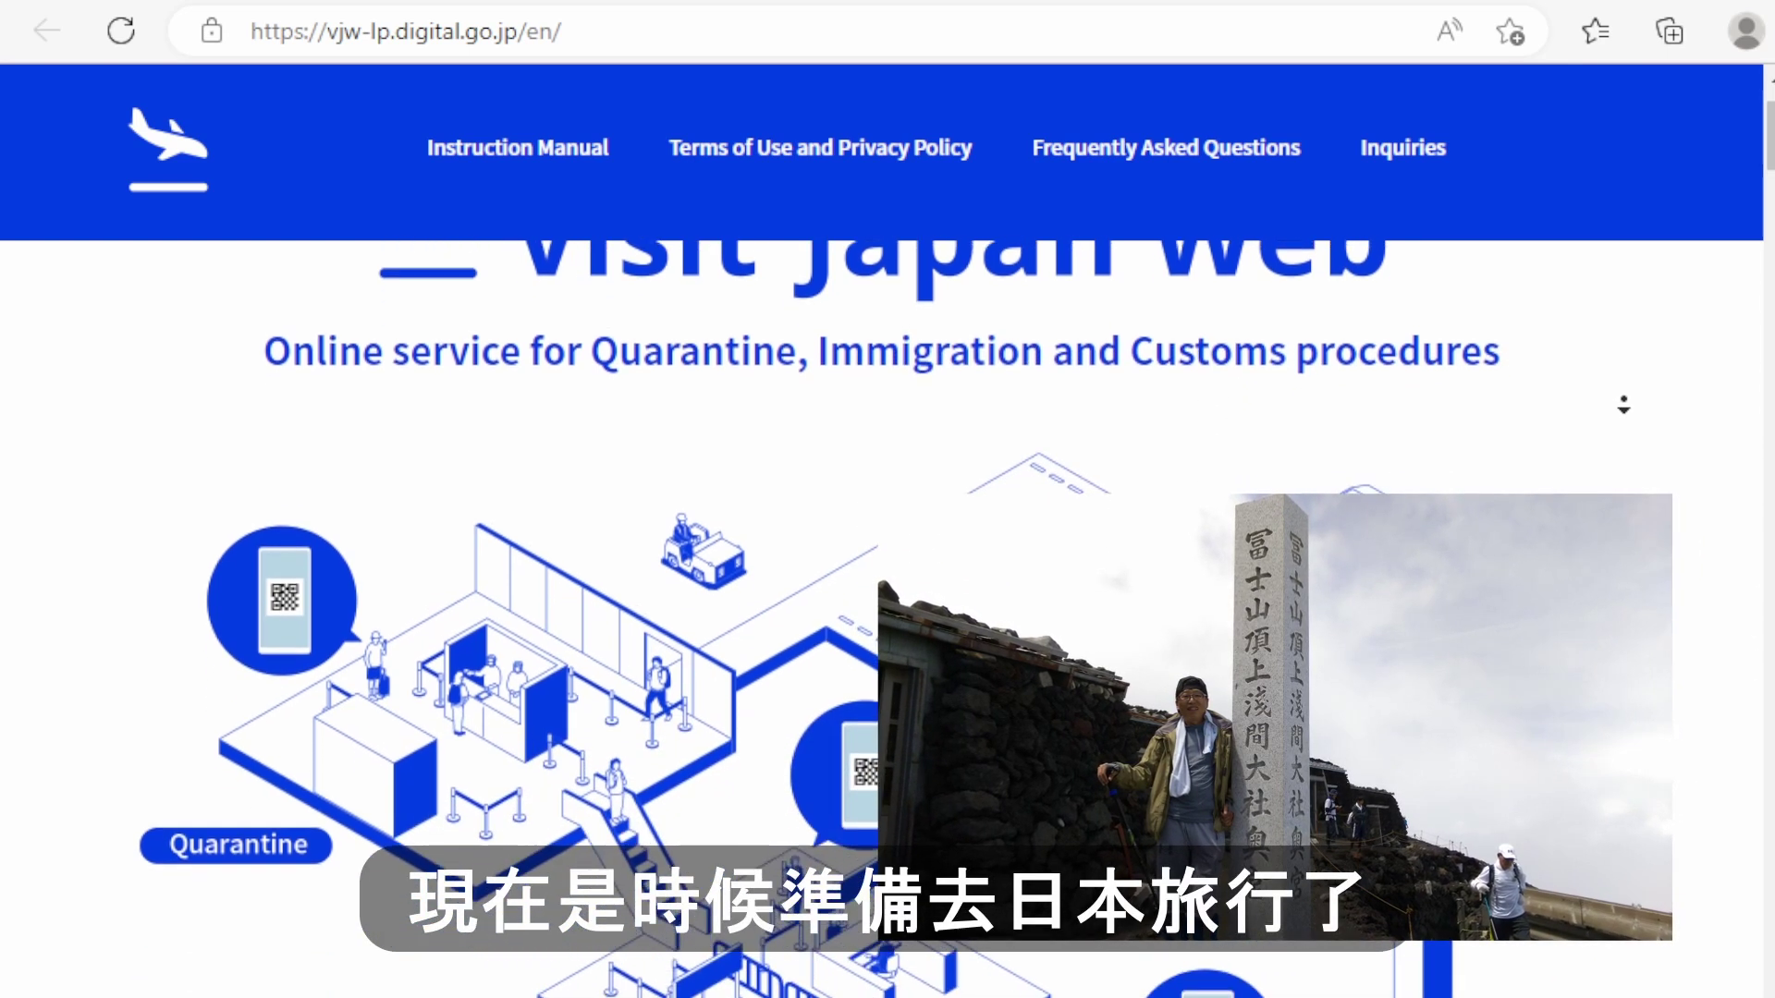
Switch the landing page language to Simplified Chinese and open the Digital Agency's Visit Japan Web page in a new tab
scroll(887, 619, down, 2)
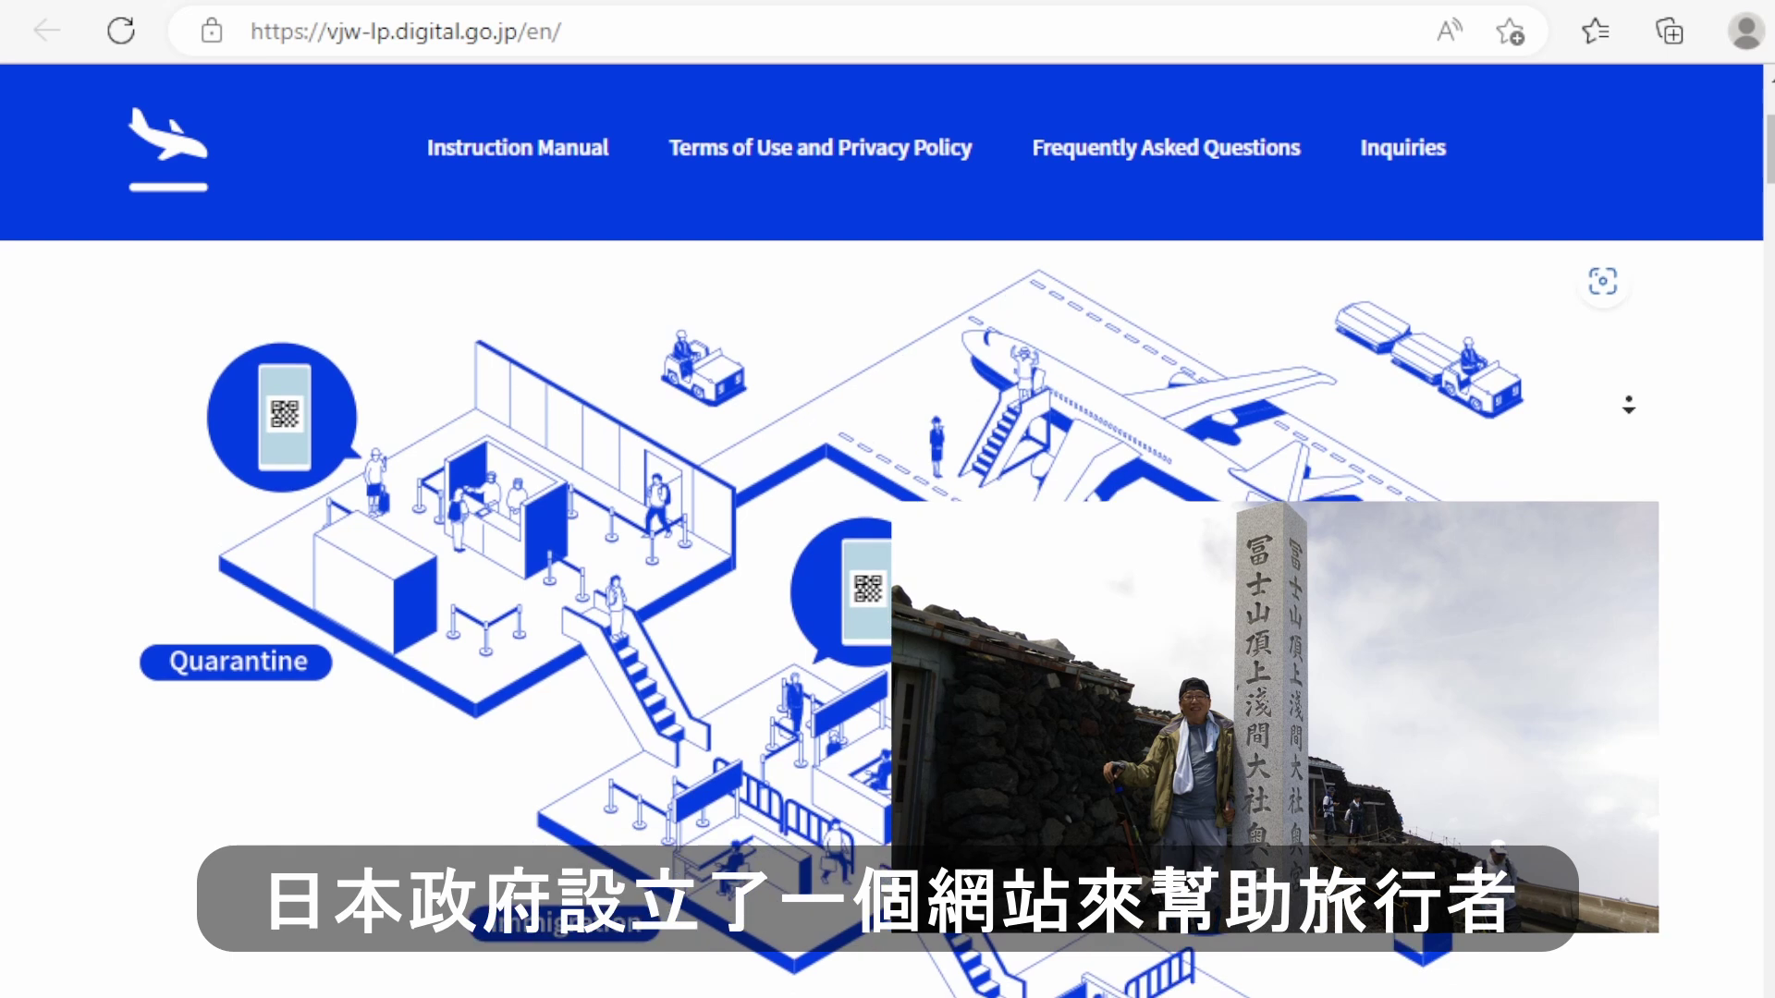
scroll(1629, 405, down, 2)
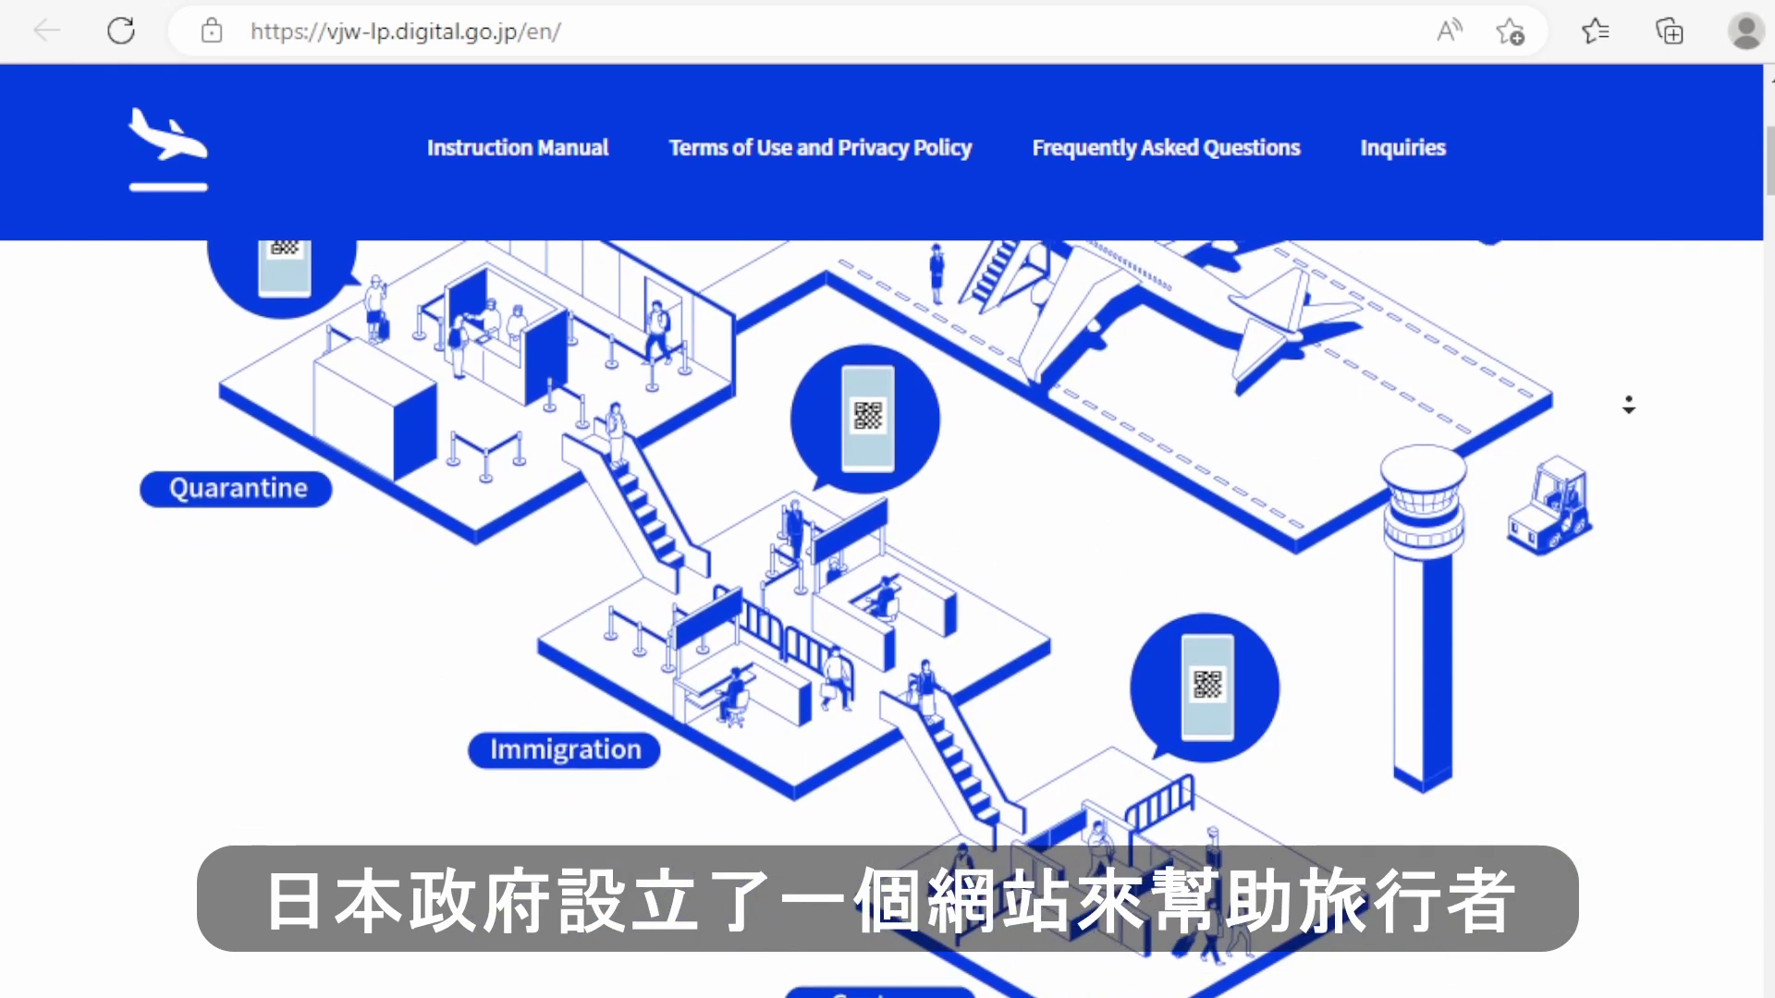
scroll(1628, 404, down, 2)
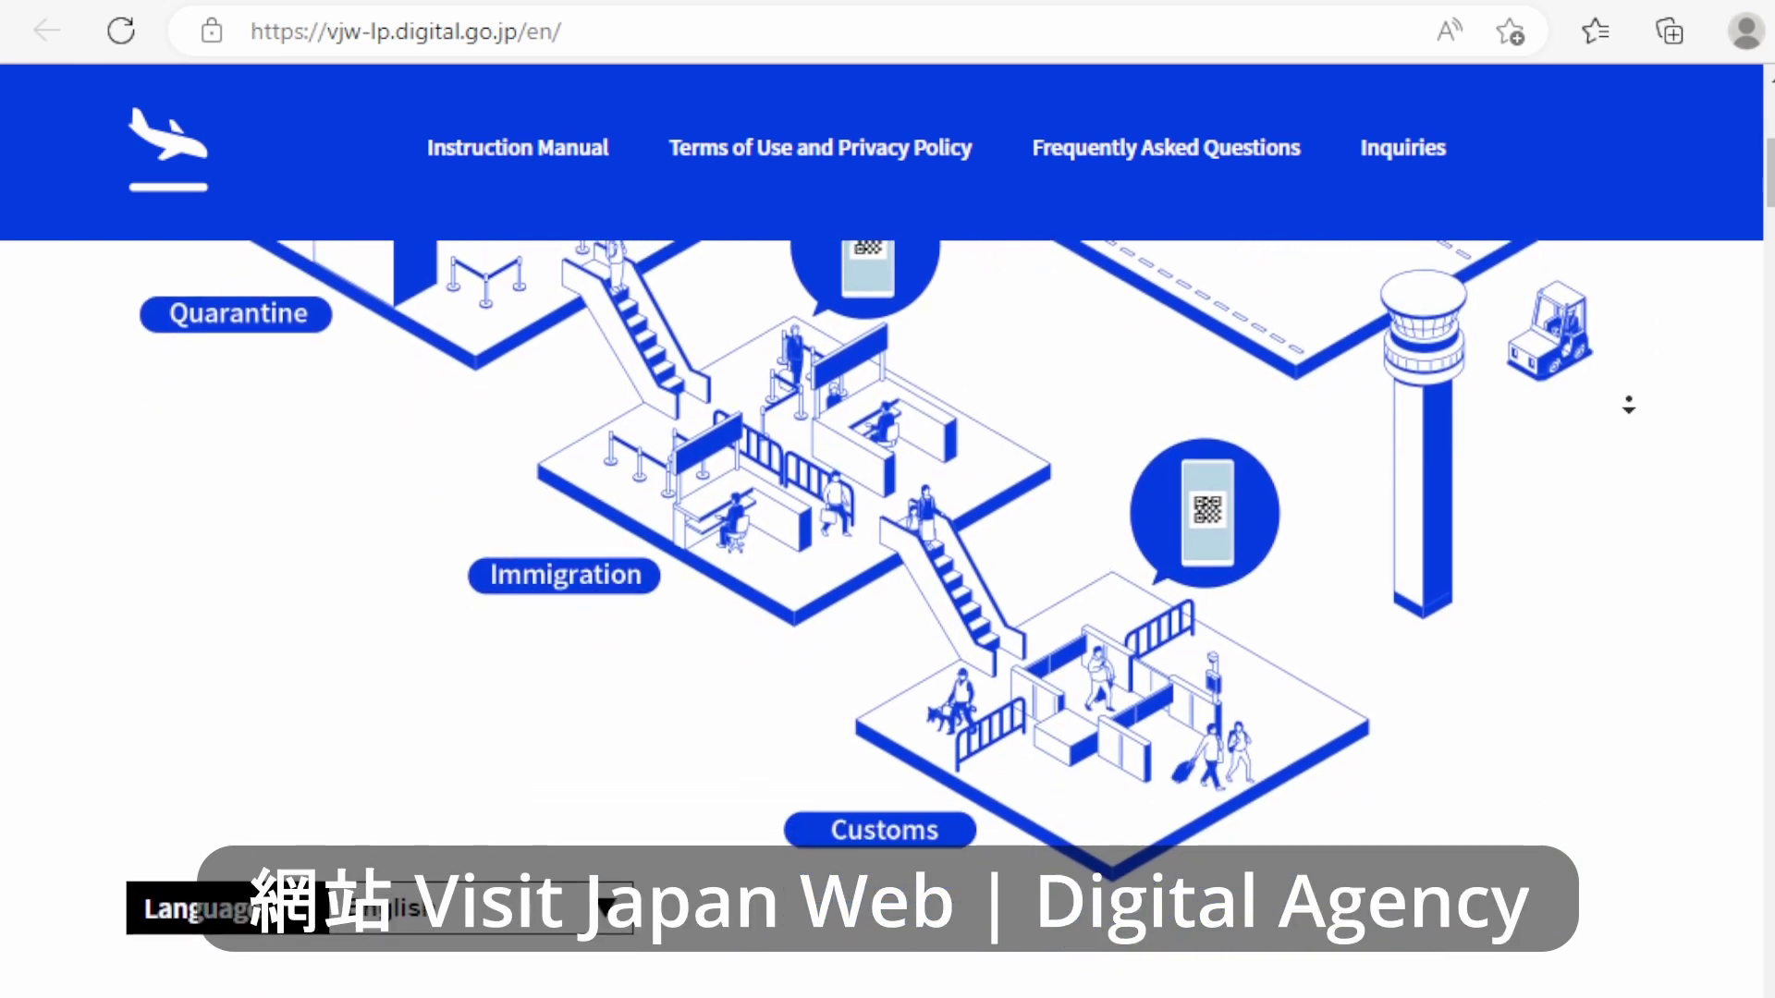
scroll(1621, 414, down, 1)
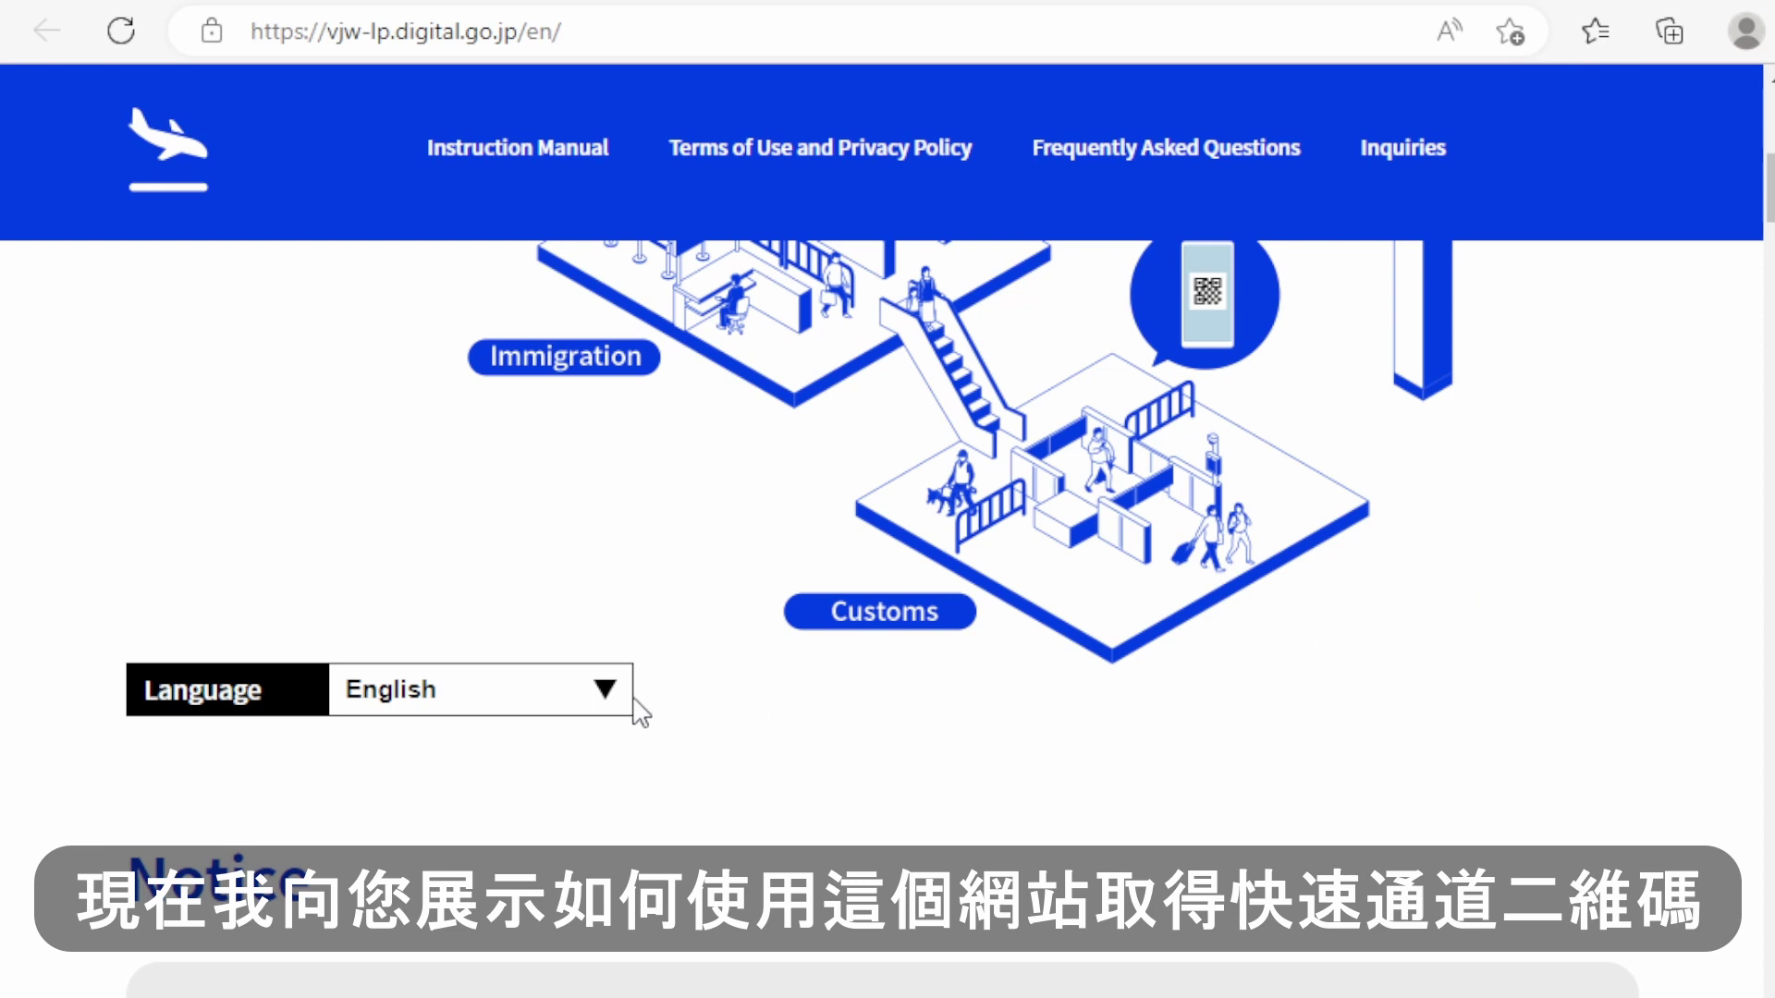
click(620, 716)
click(602, 820)
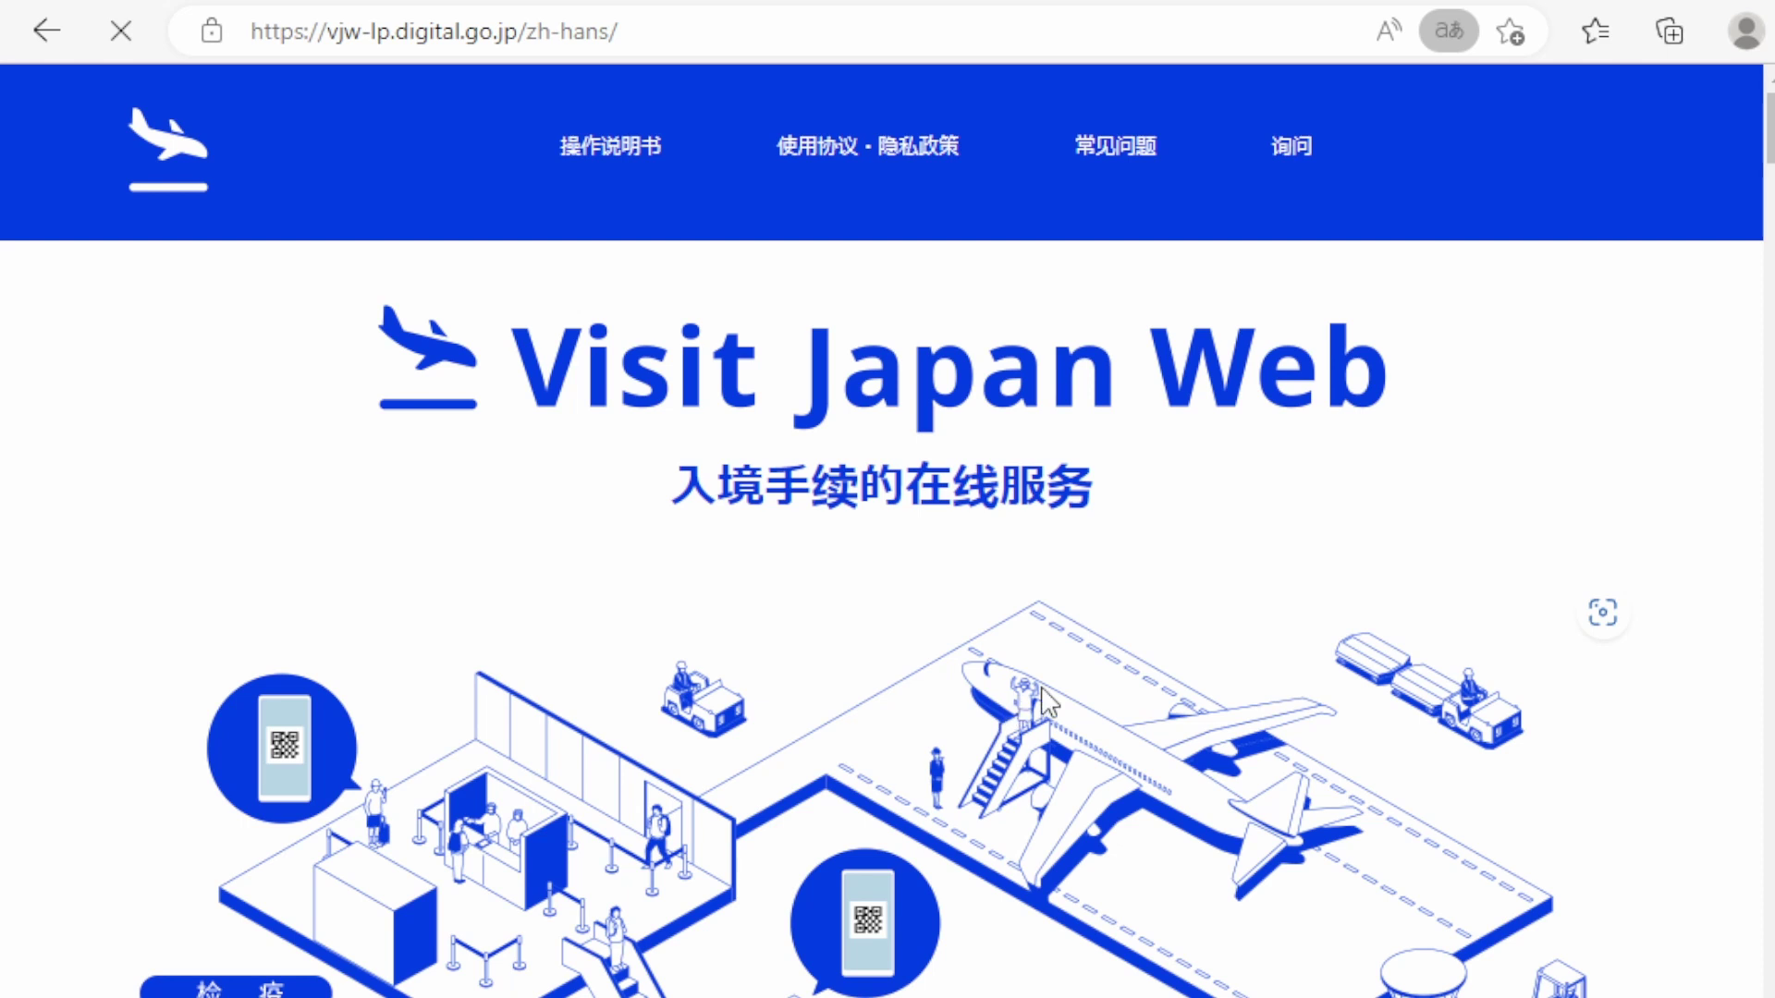
middle_click(1509, 568)
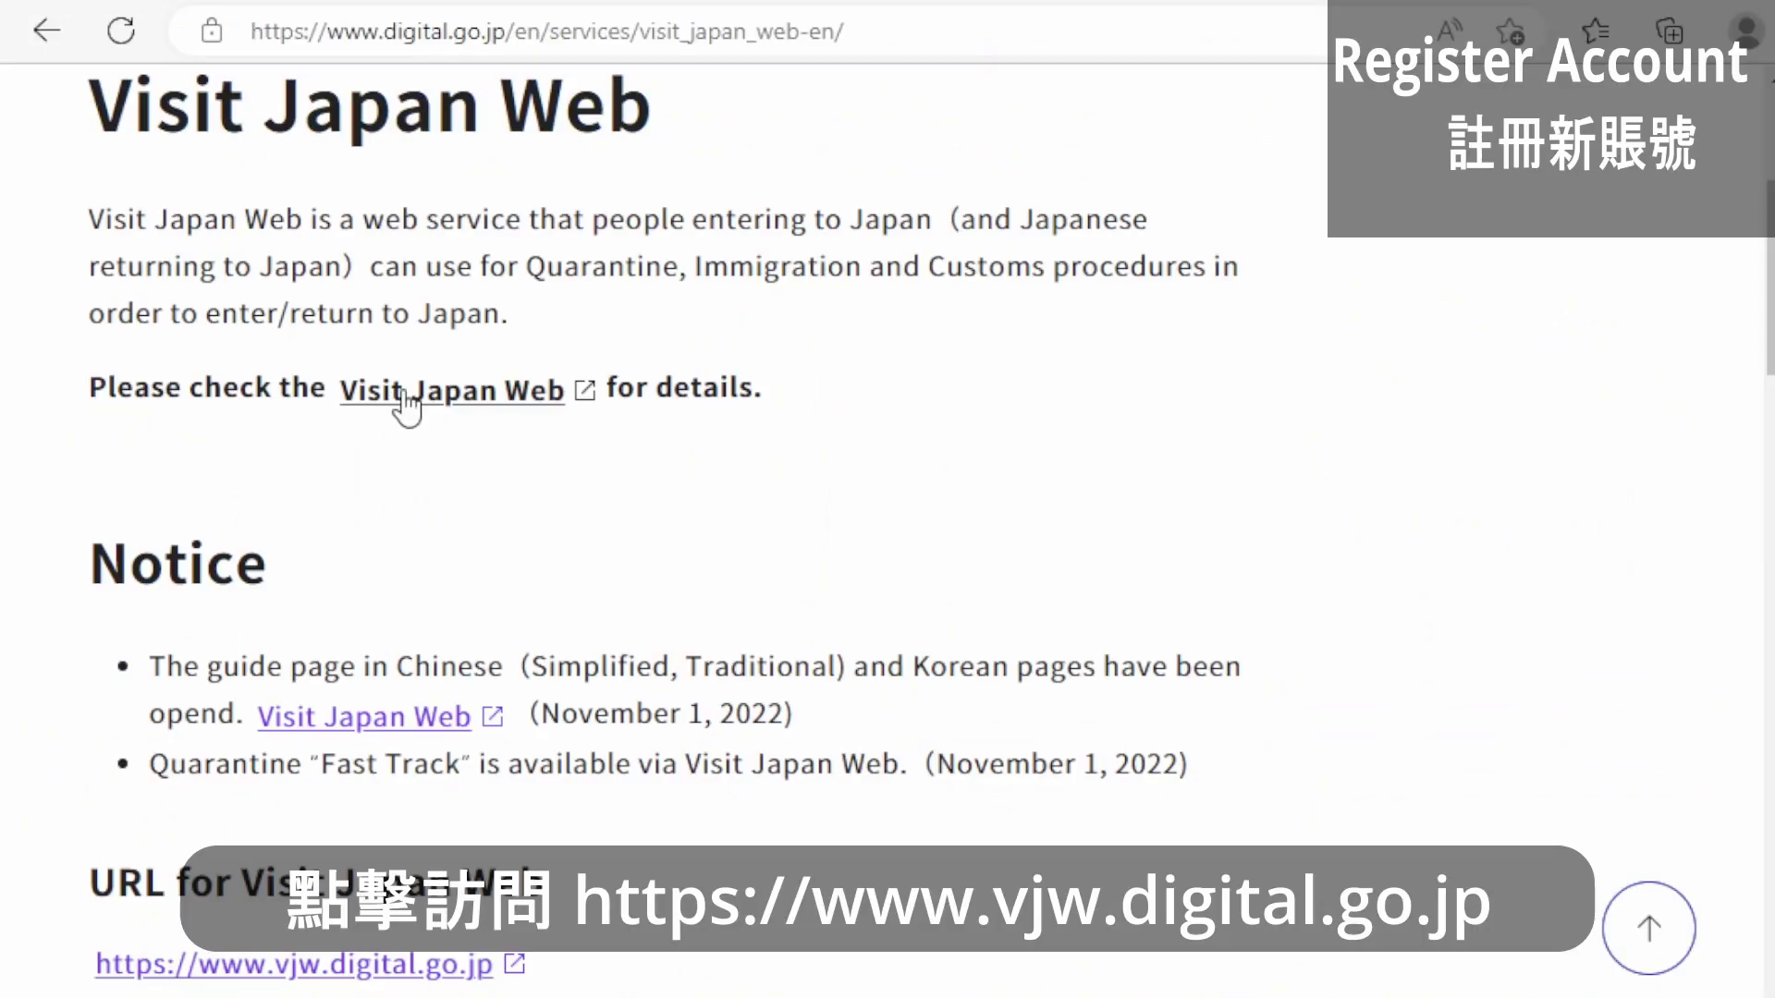
Follow the Visit Japan Web link past the QR code to the vjw.digital.go.jp login page
click(407, 393)
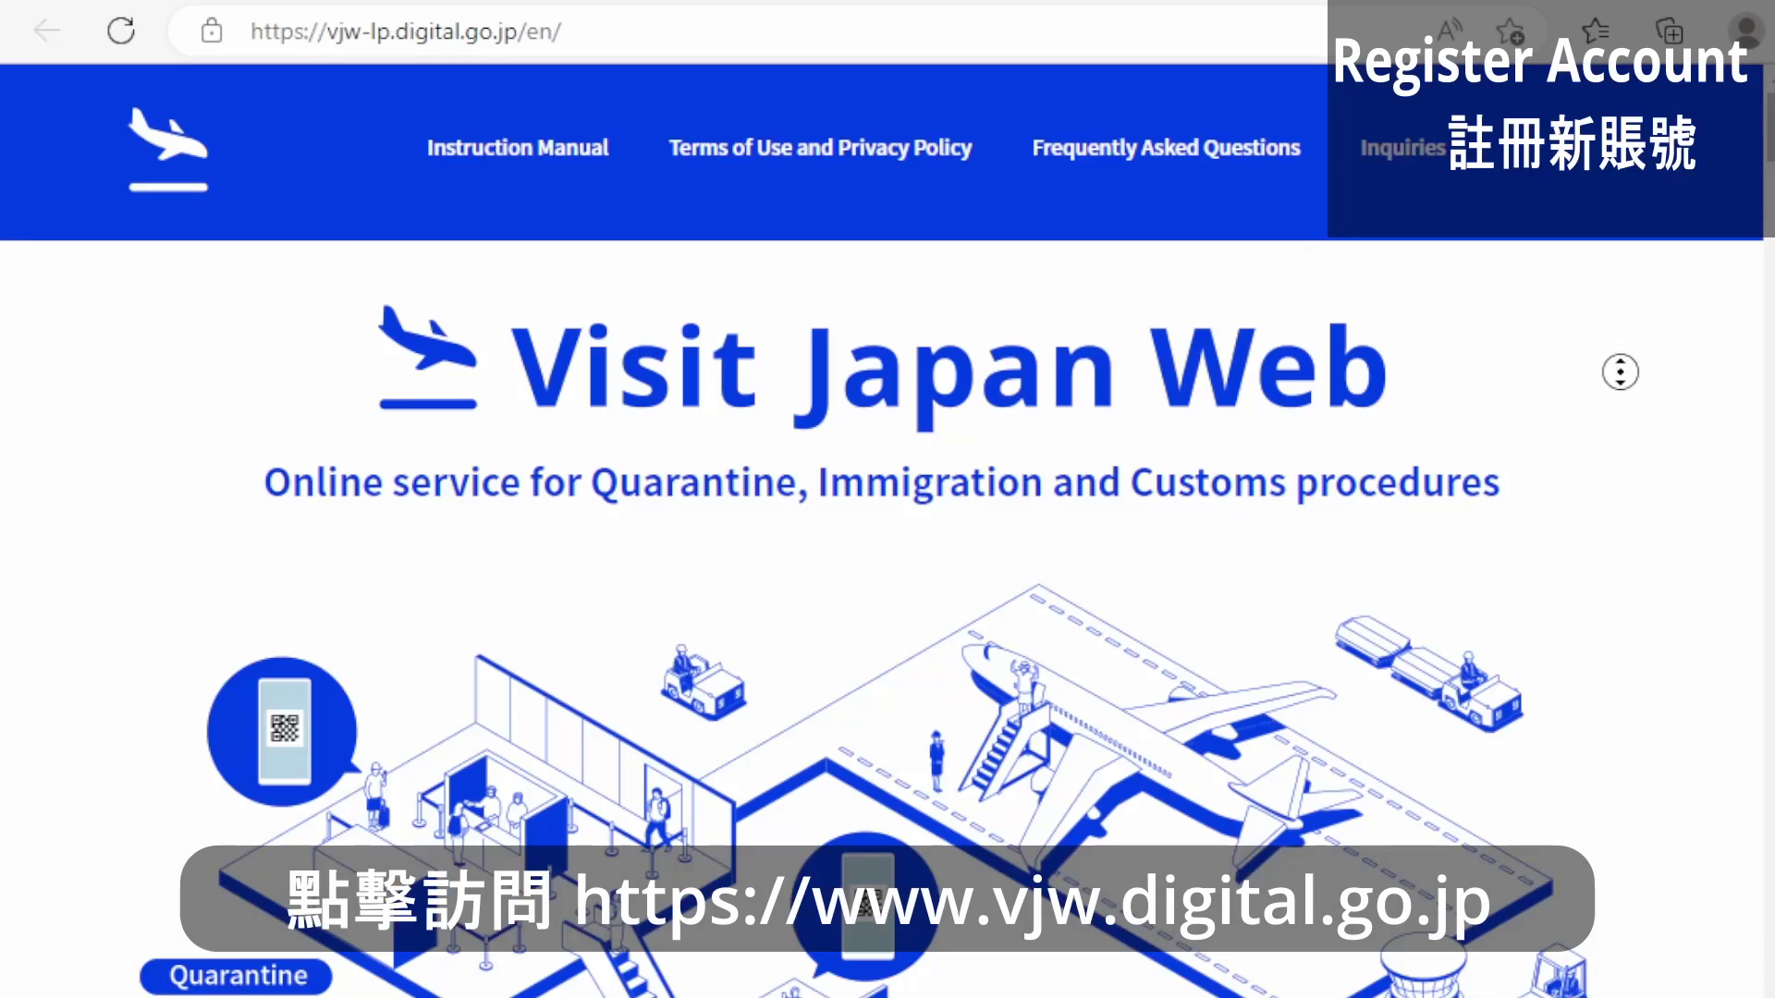
scroll(1623, 389, down, 2)
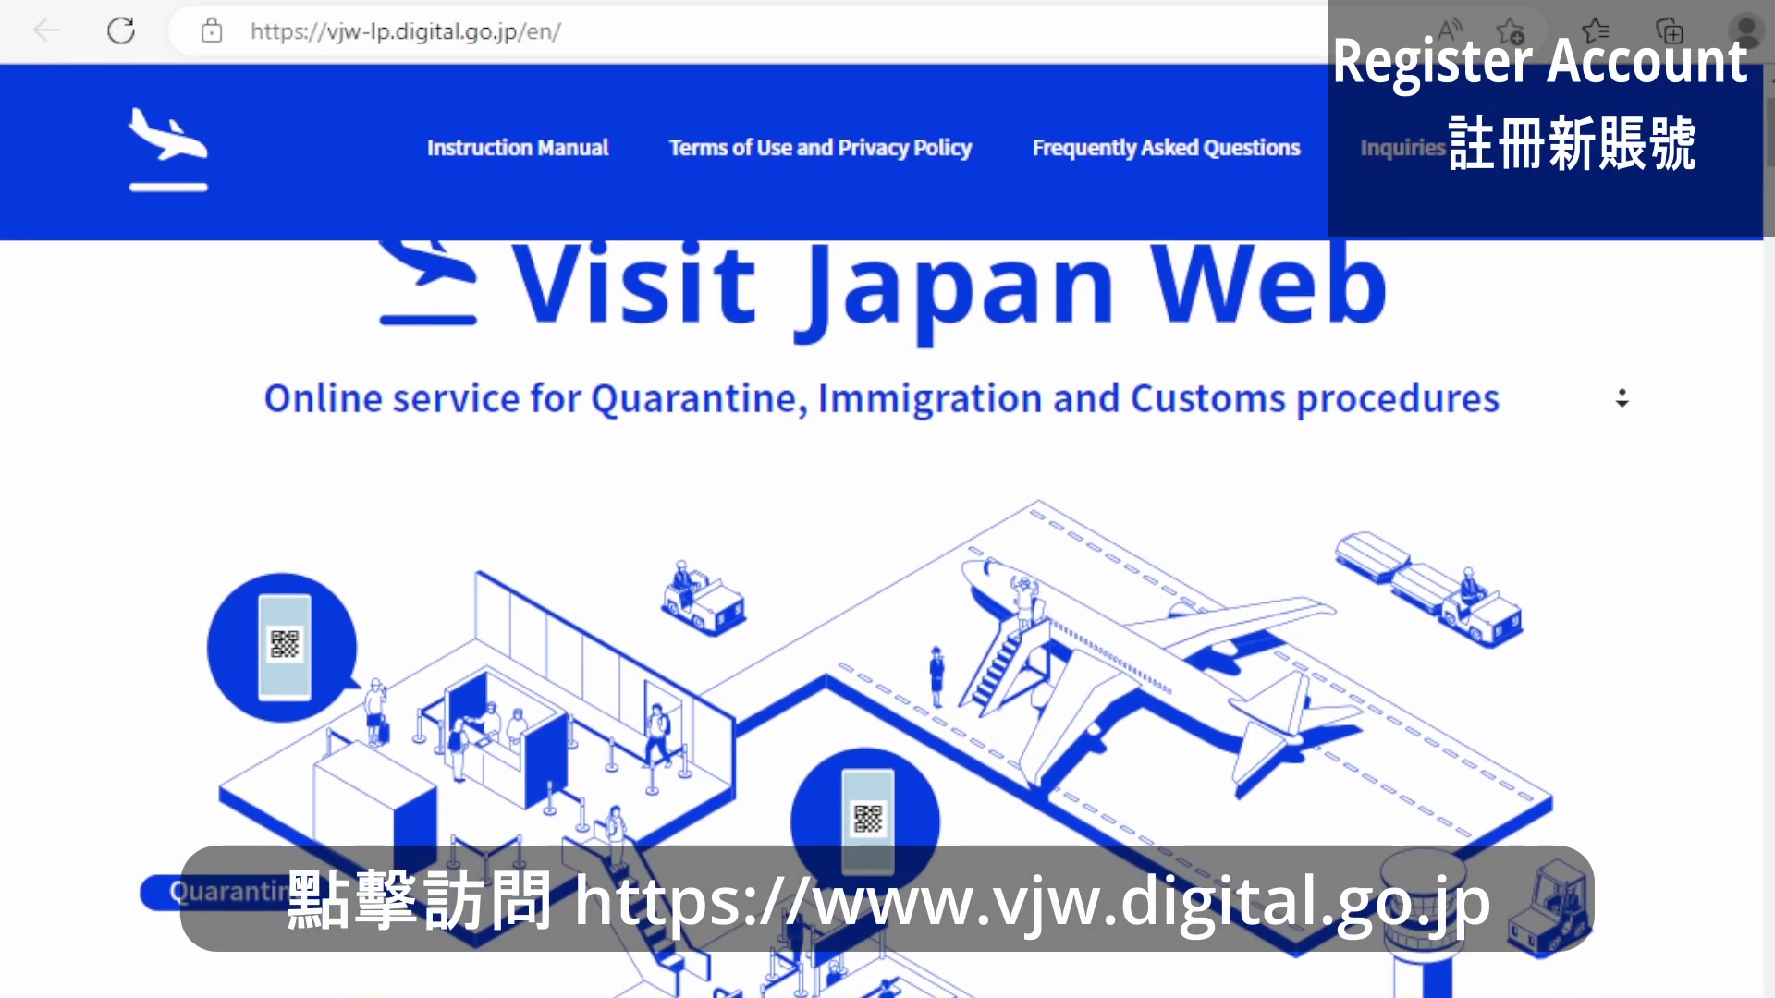
scroll(1623, 405, down, 2)
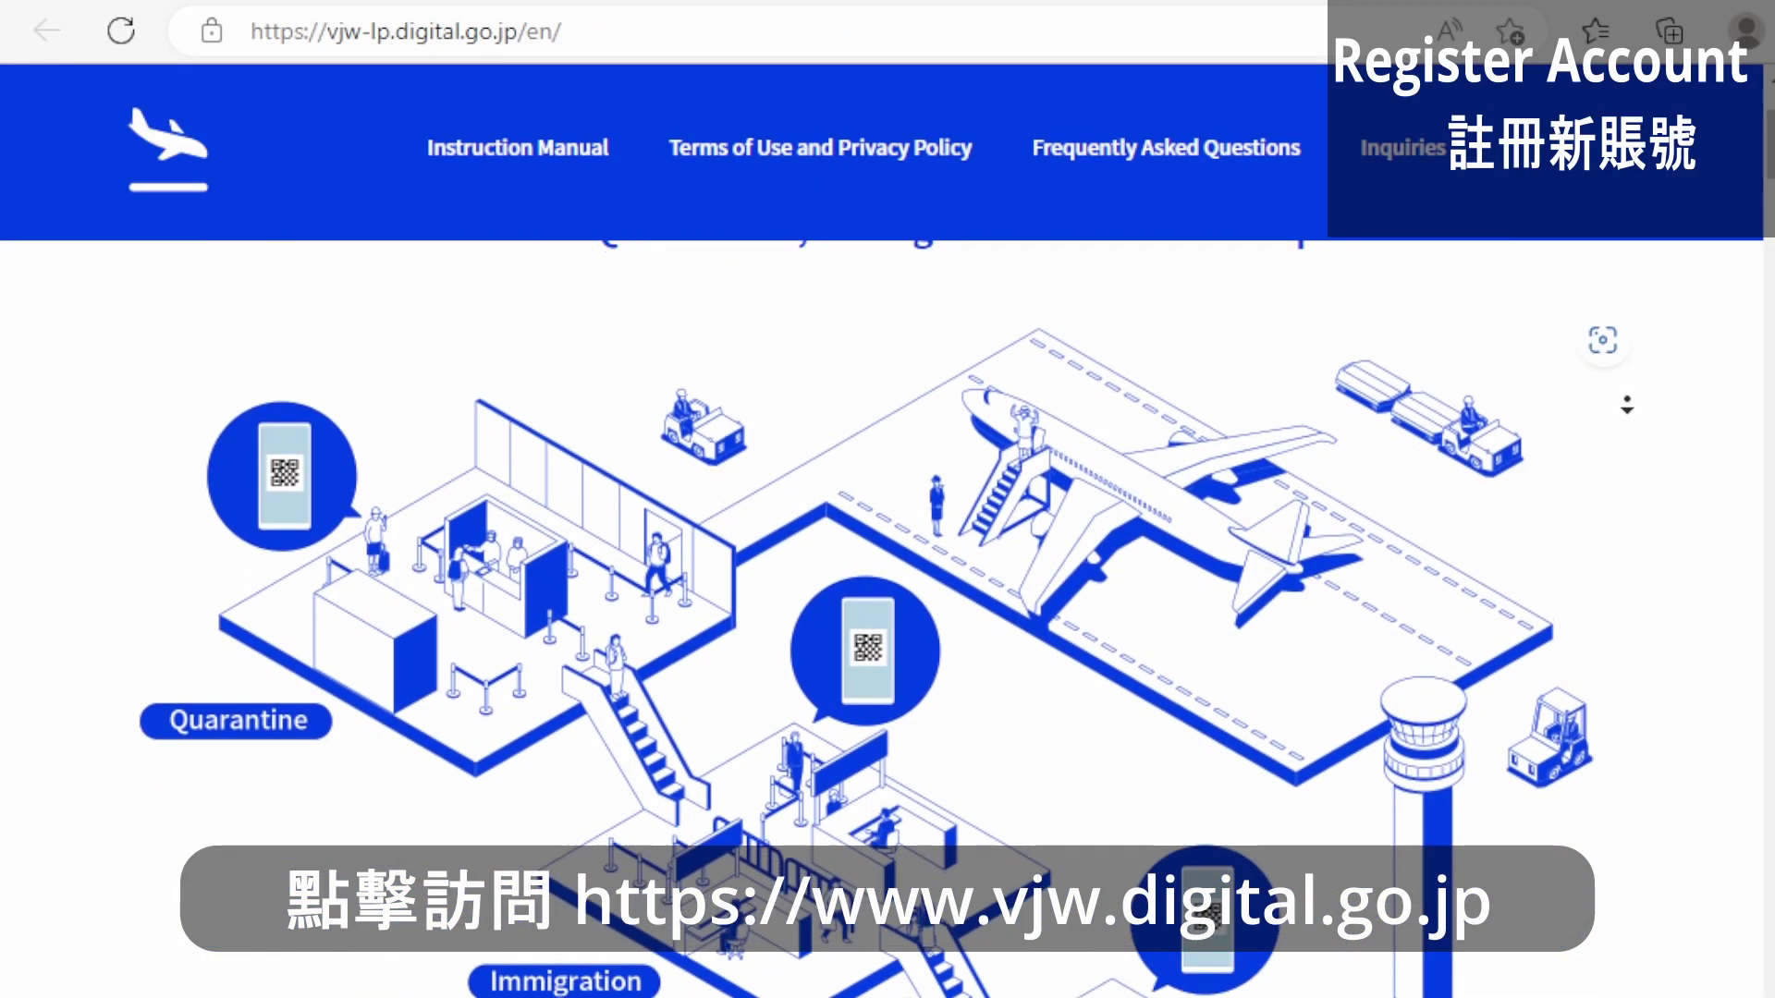
scroll(1629, 405, down, 2)
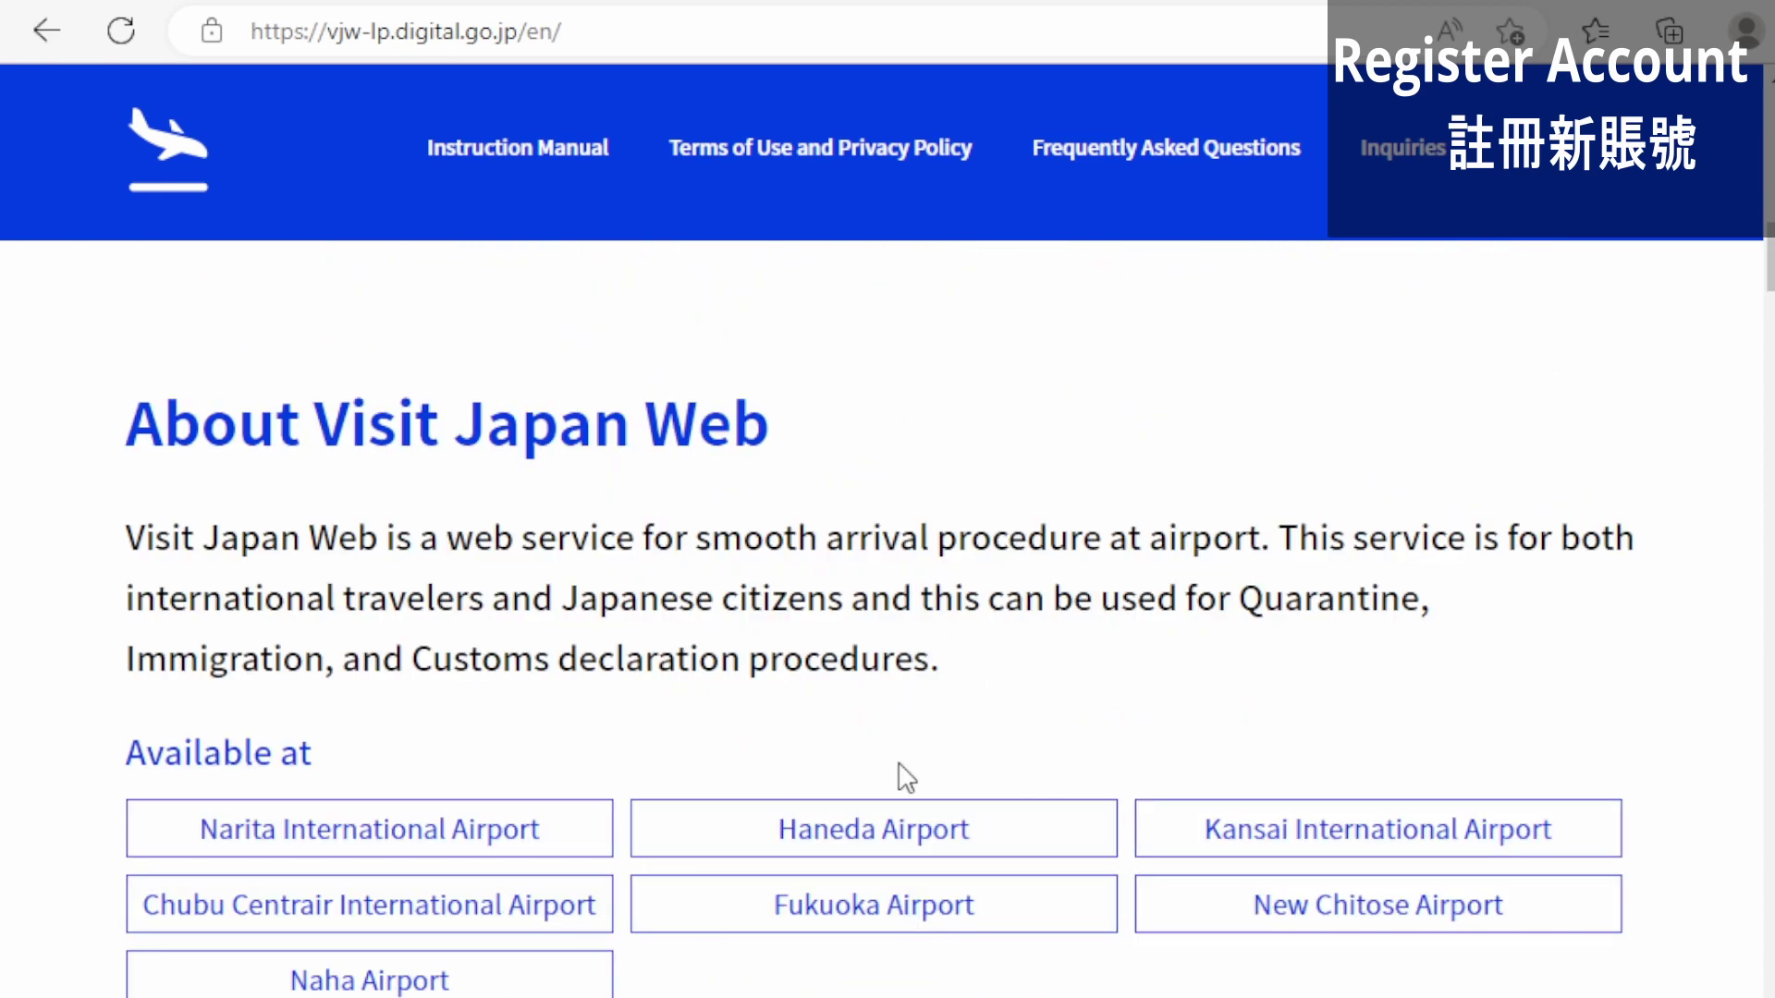
middle_click(927, 771)
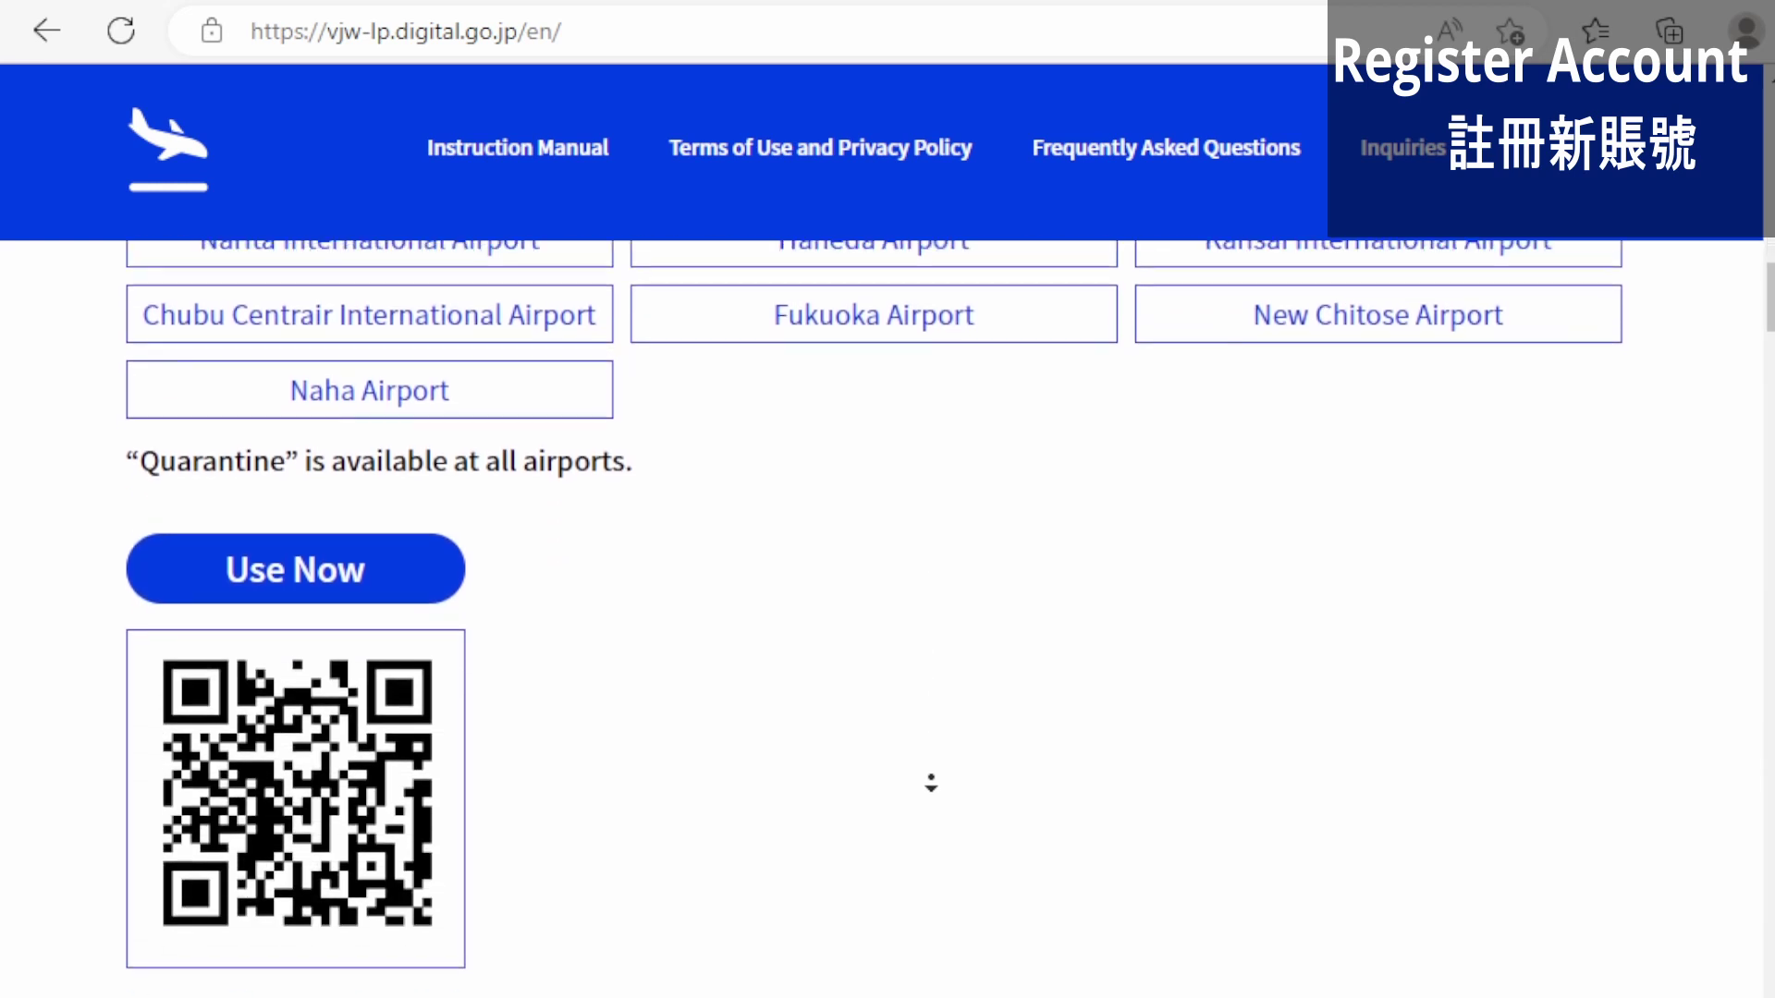
click(931, 778)
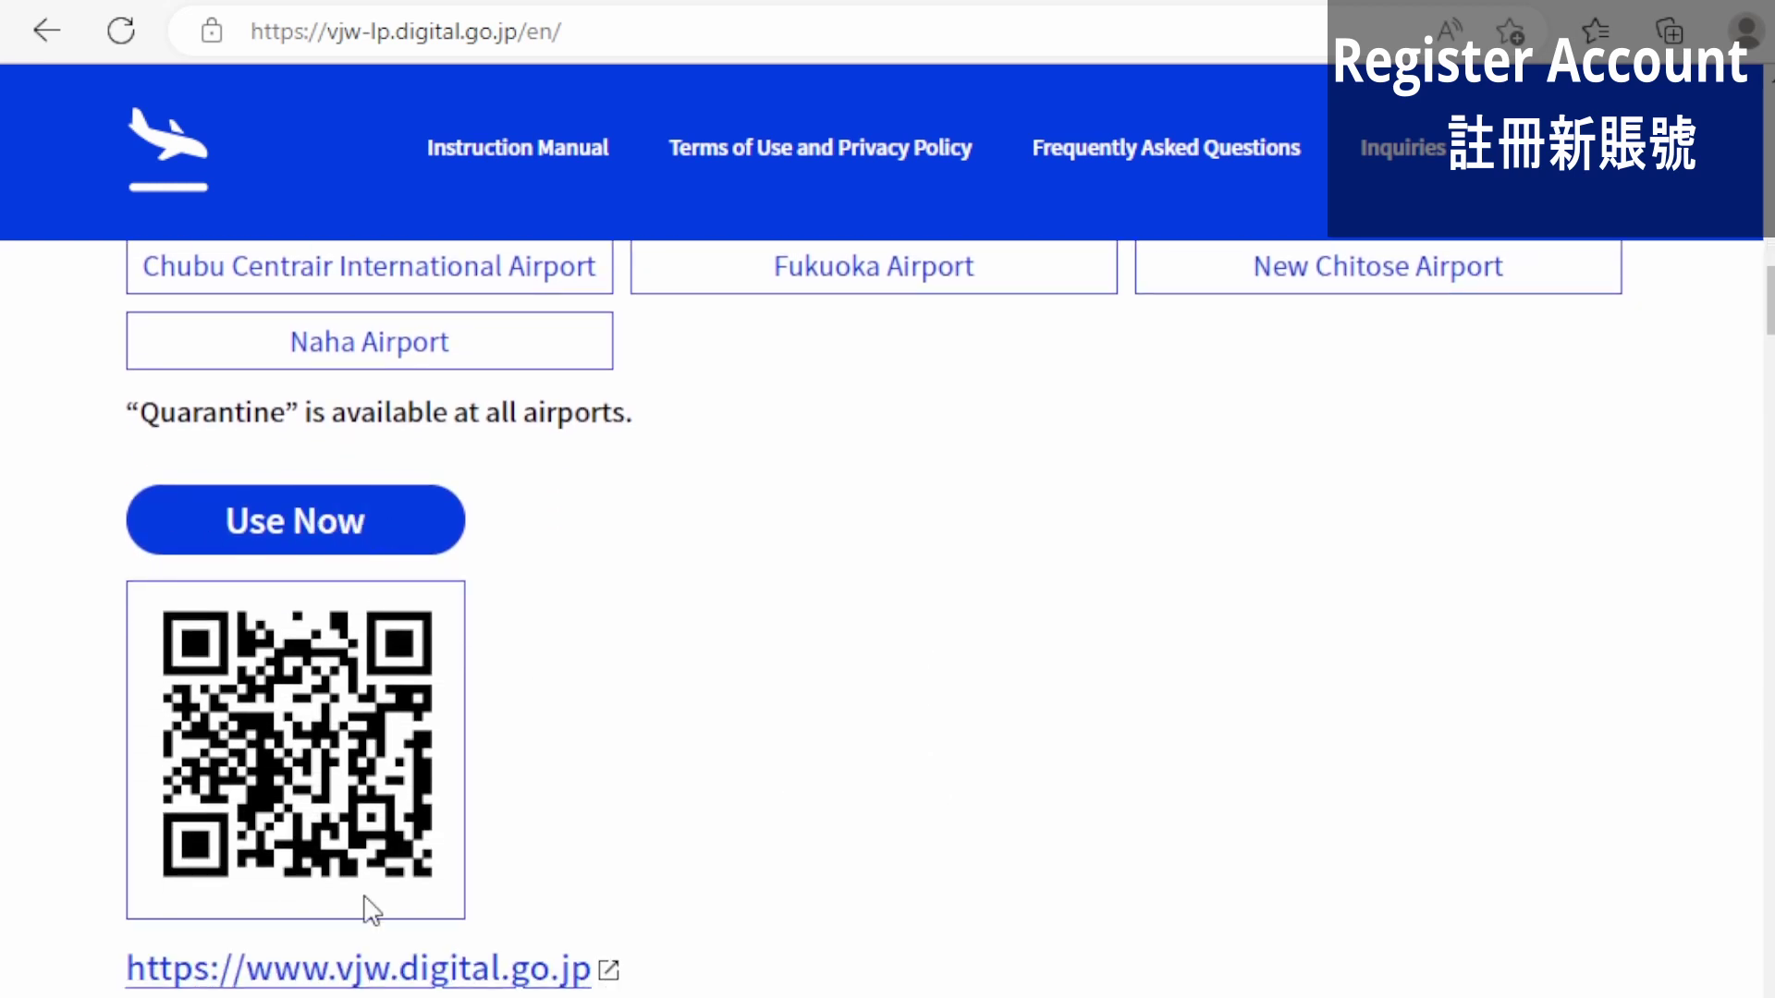
click(379, 982)
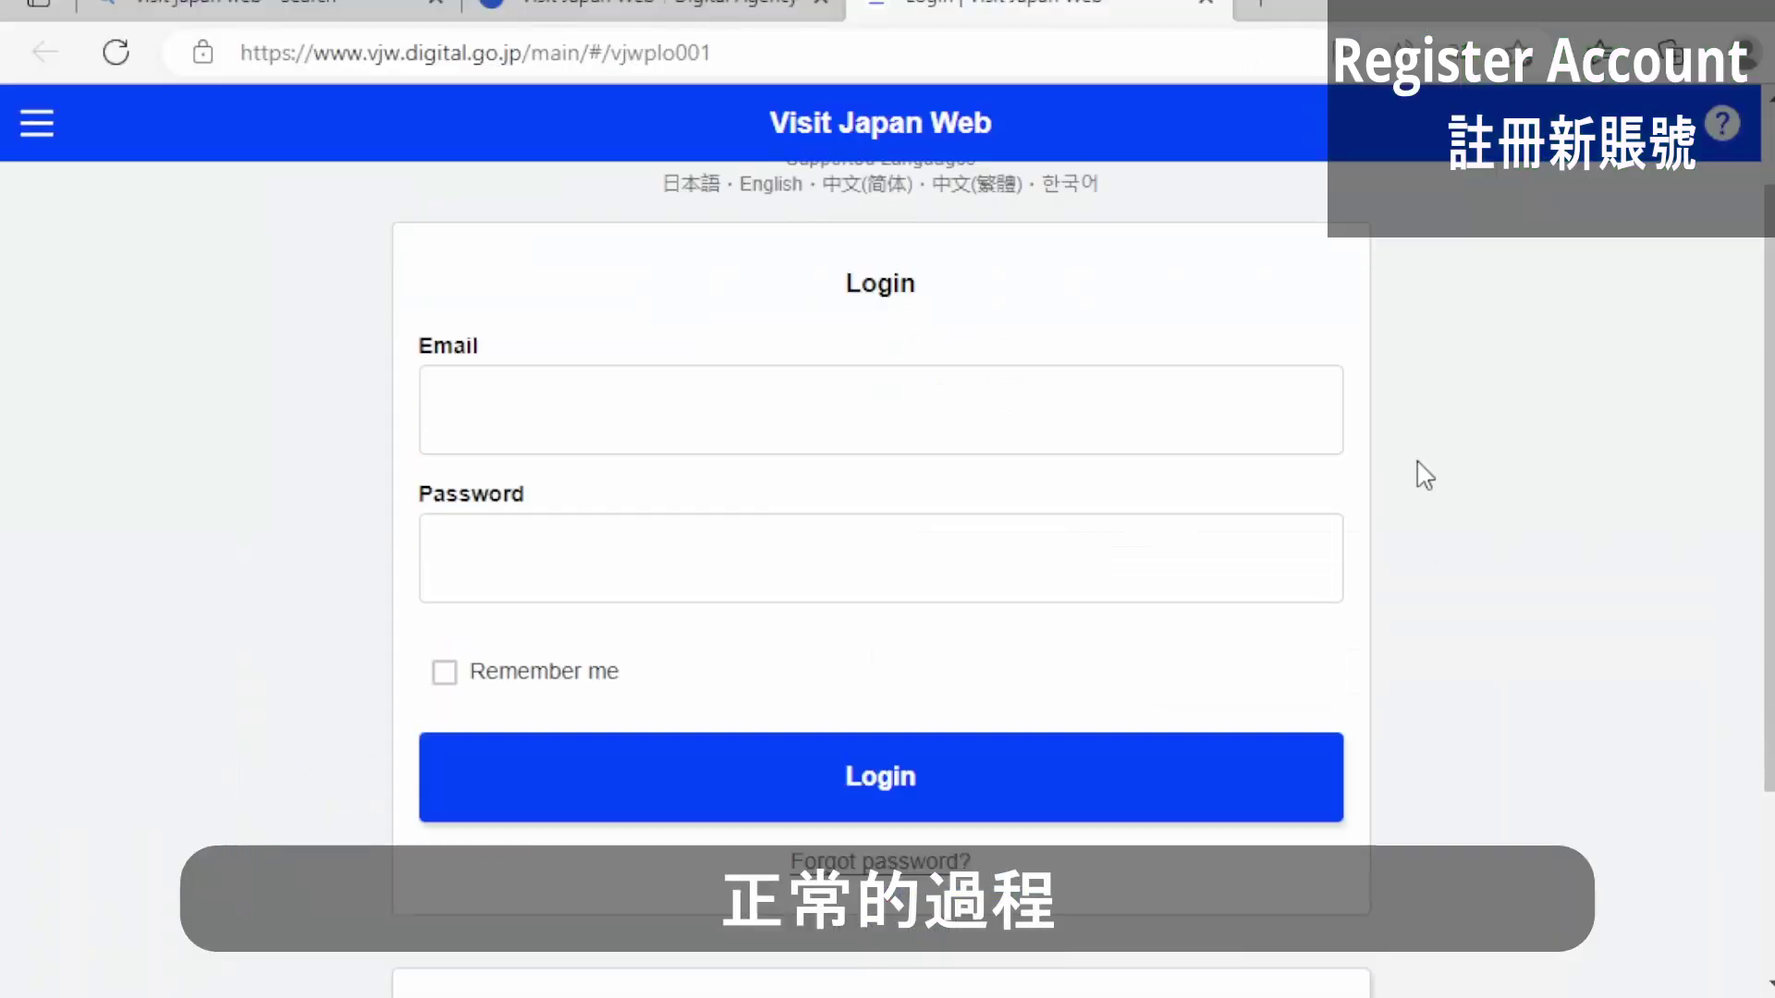
Start a new-account sign-up, agreeing to both the Terms of Use and Privacy Policy
scroll(1417, 481, down, 3)
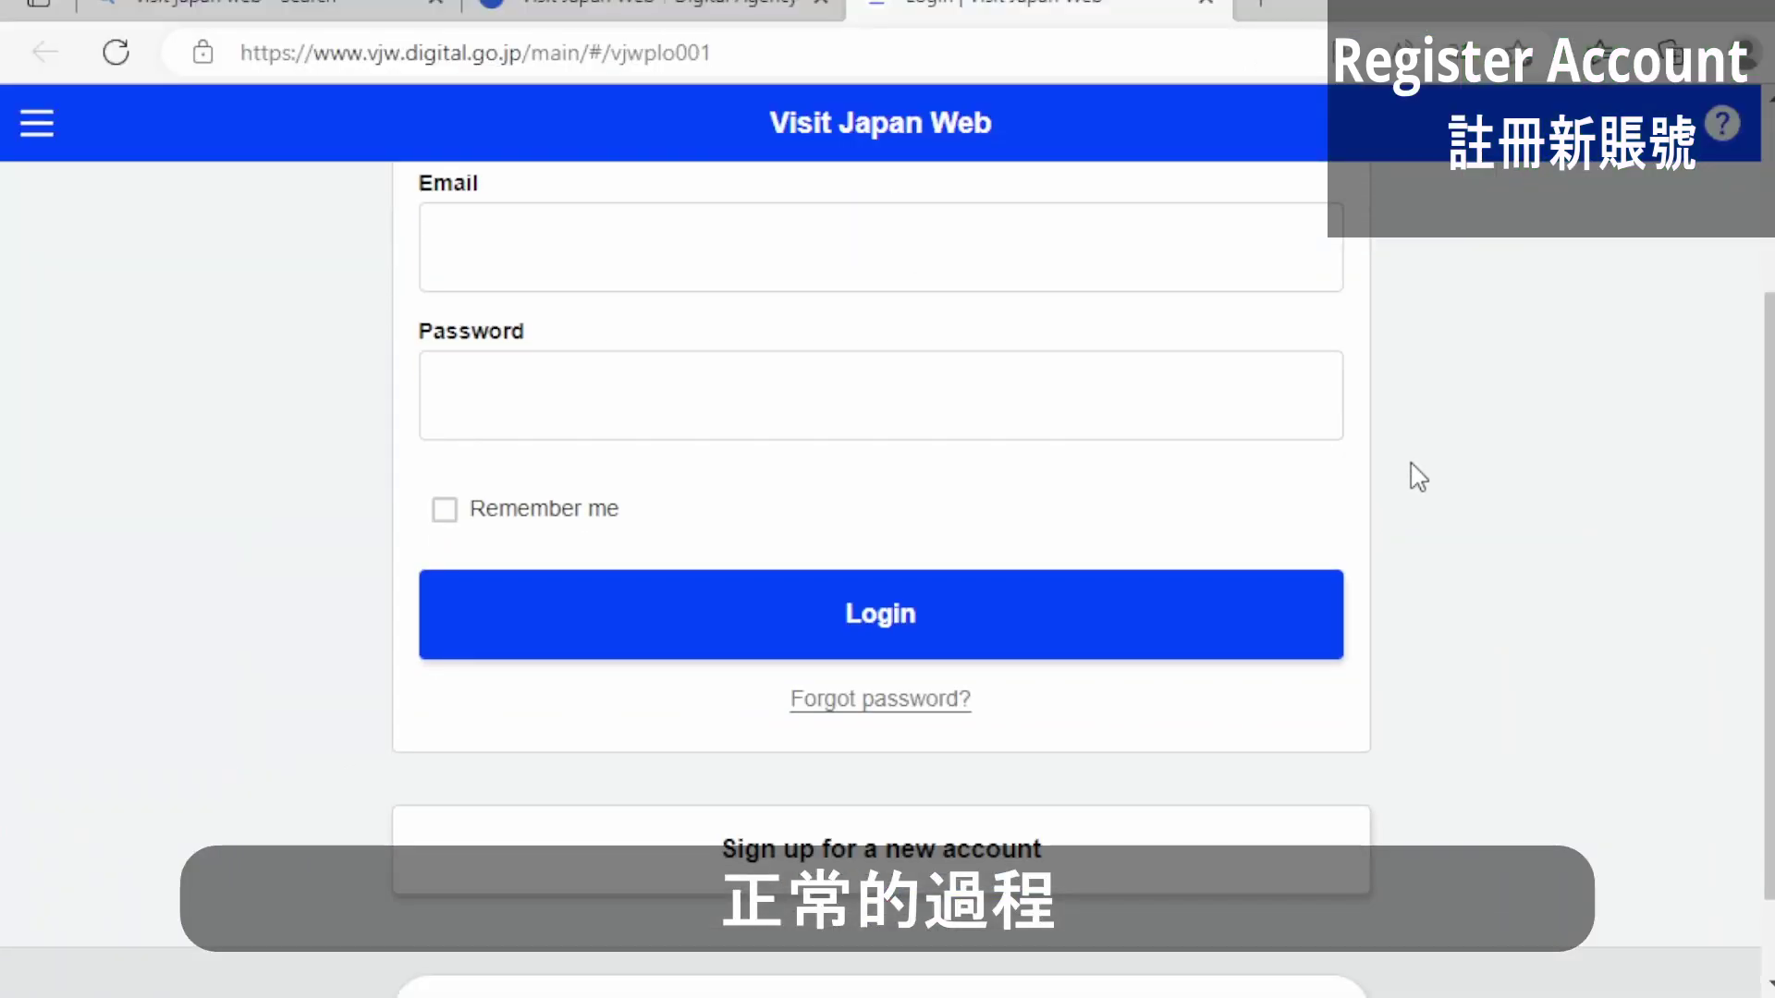
click(849, 766)
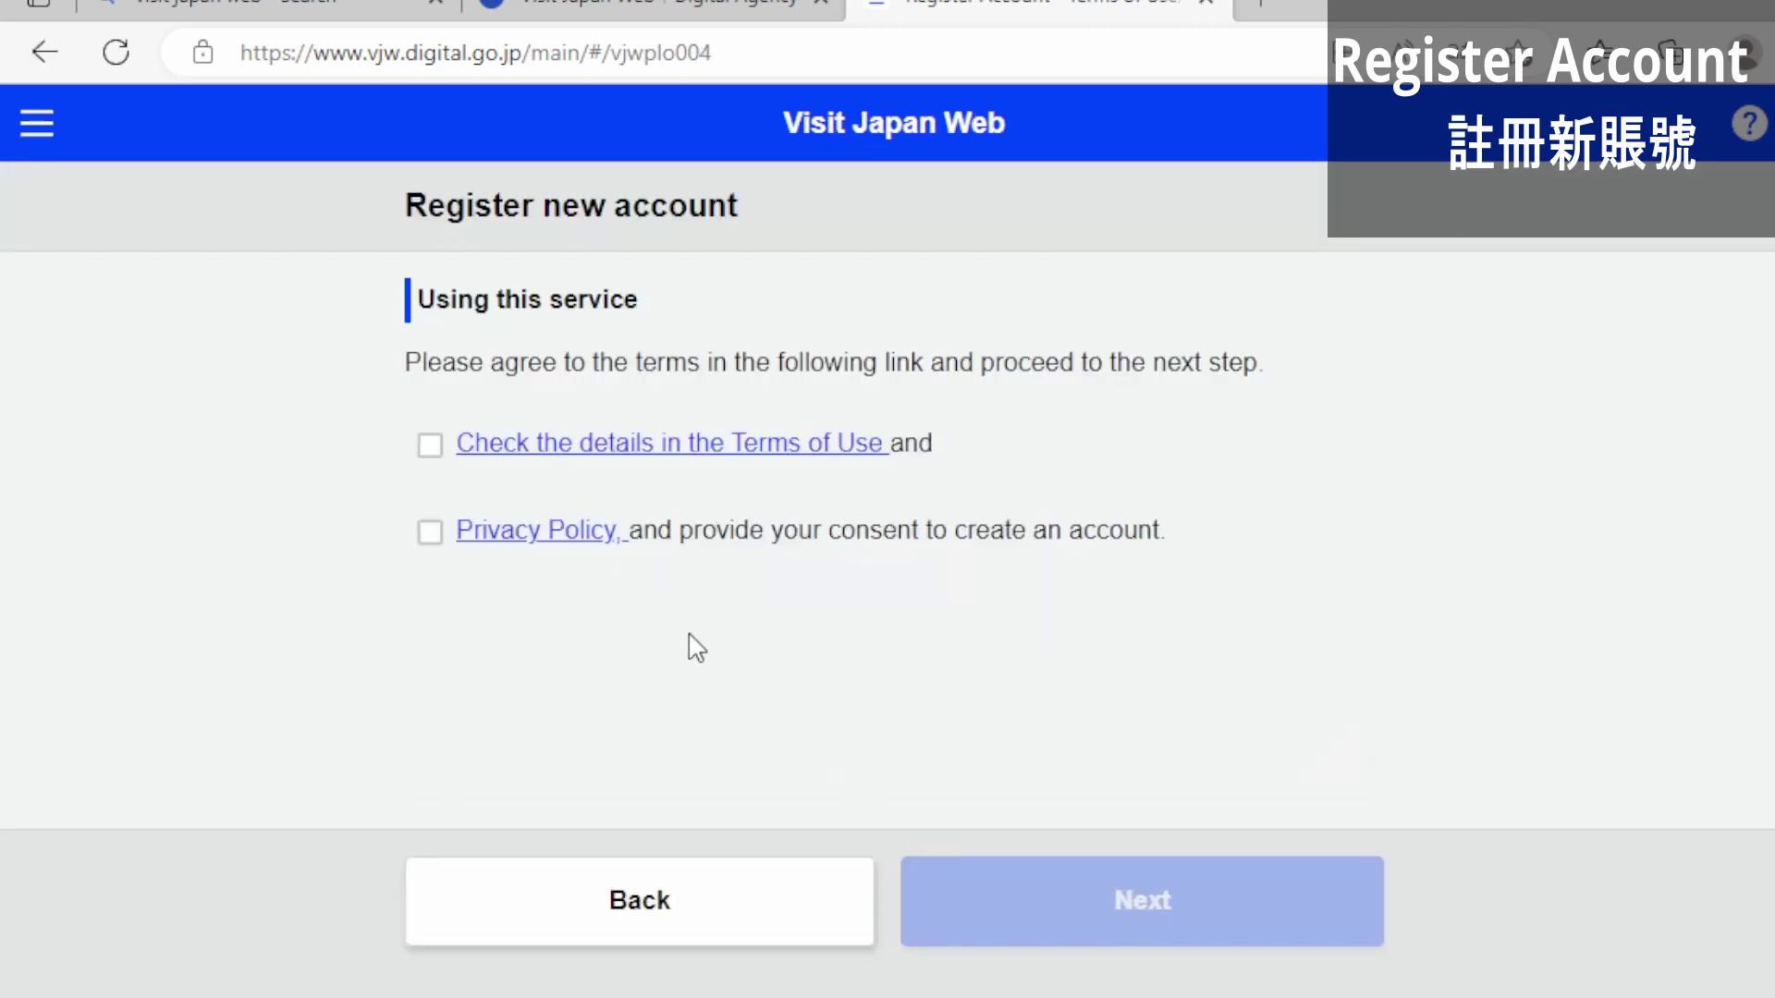
double_click(436, 451)
double_click(432, 535)
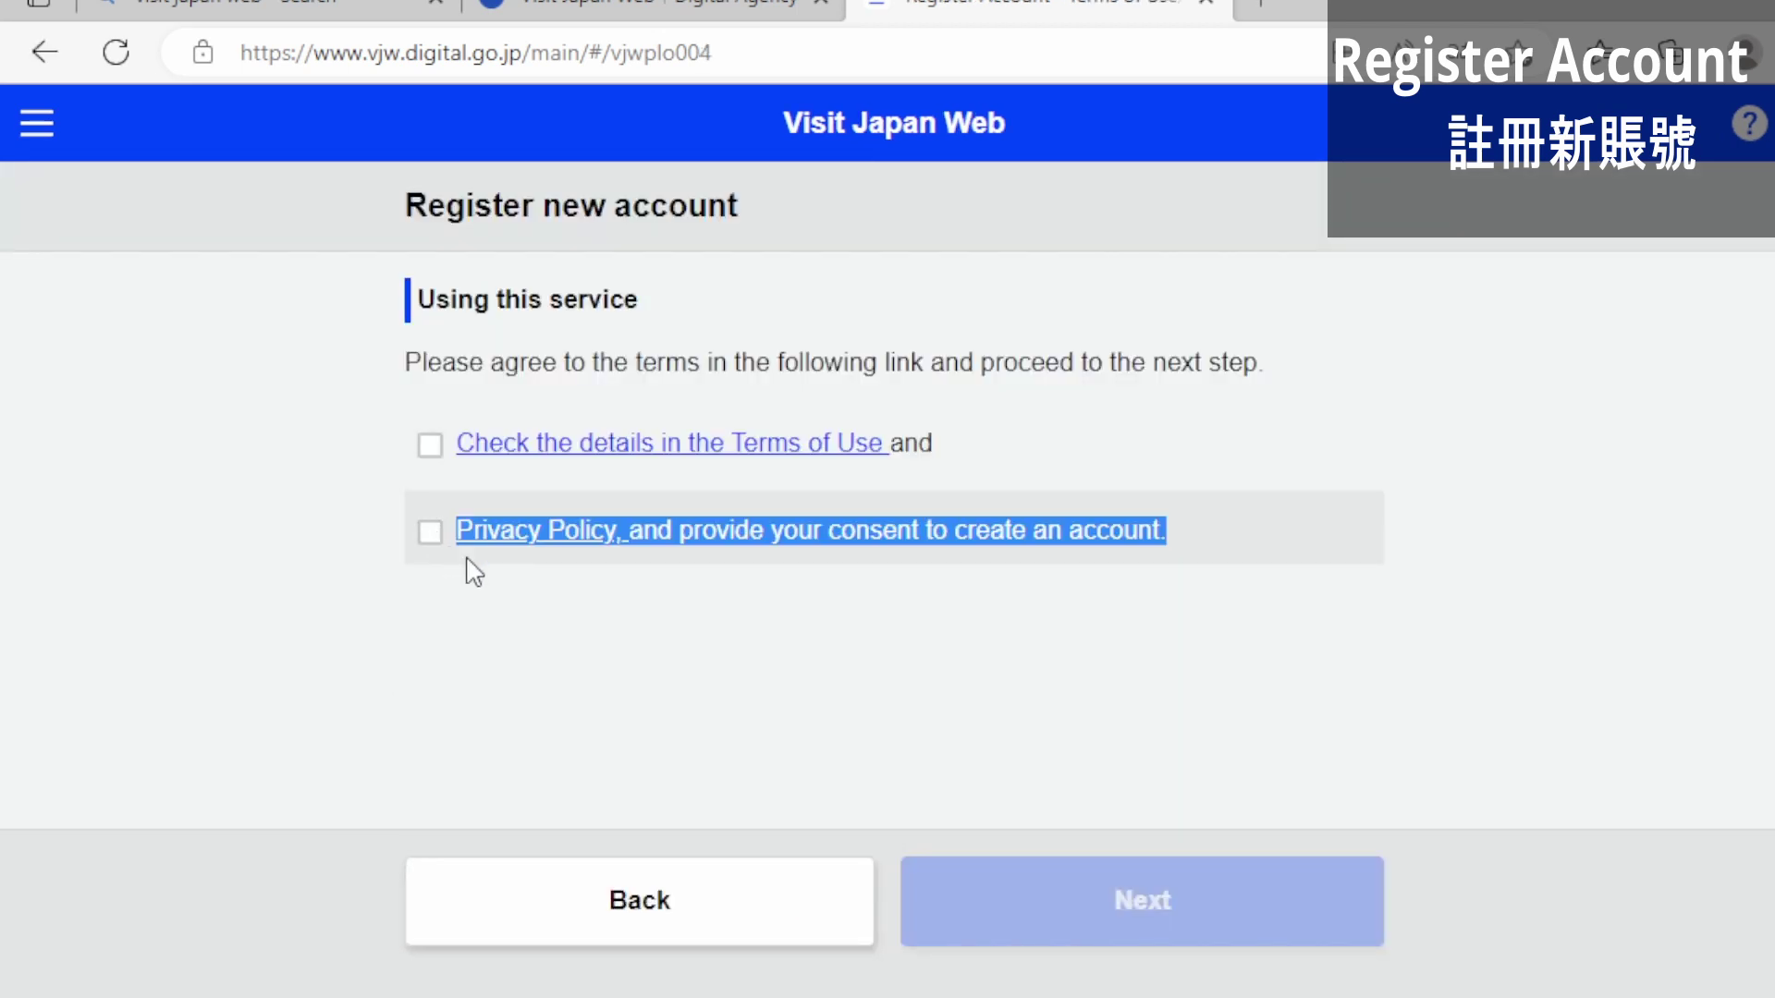
click(430, 450)
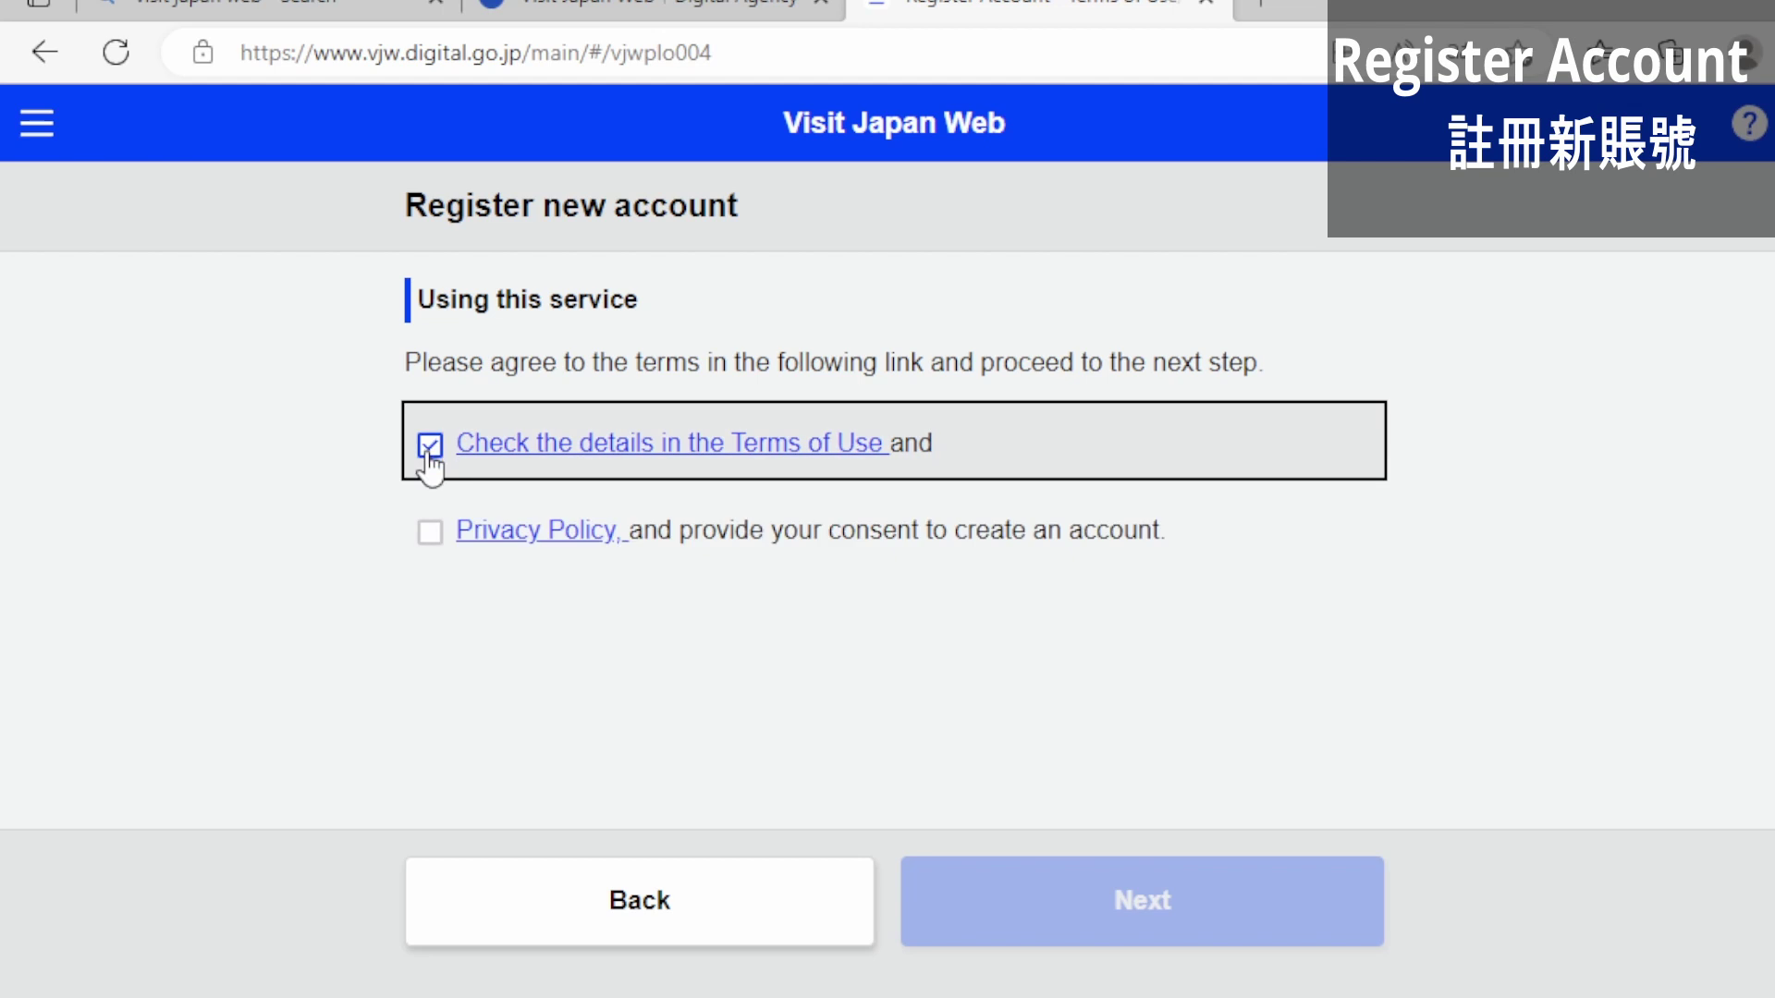
click(430, 536)
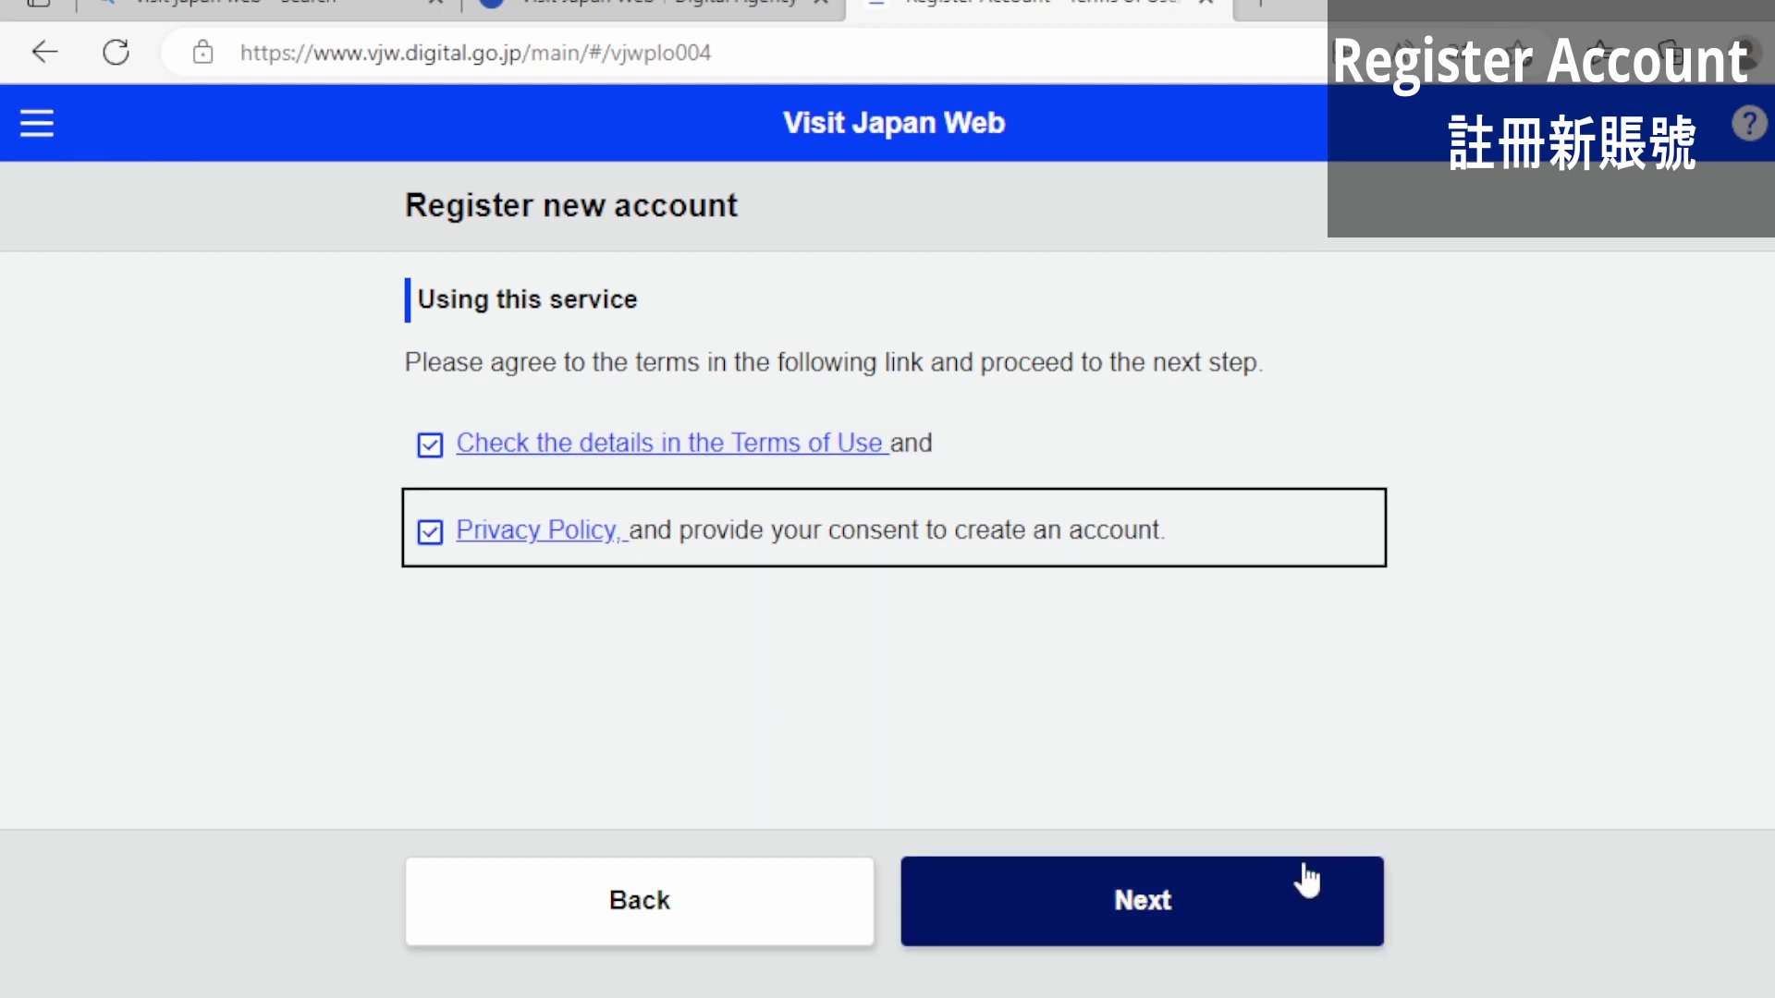
click(1235, 904)
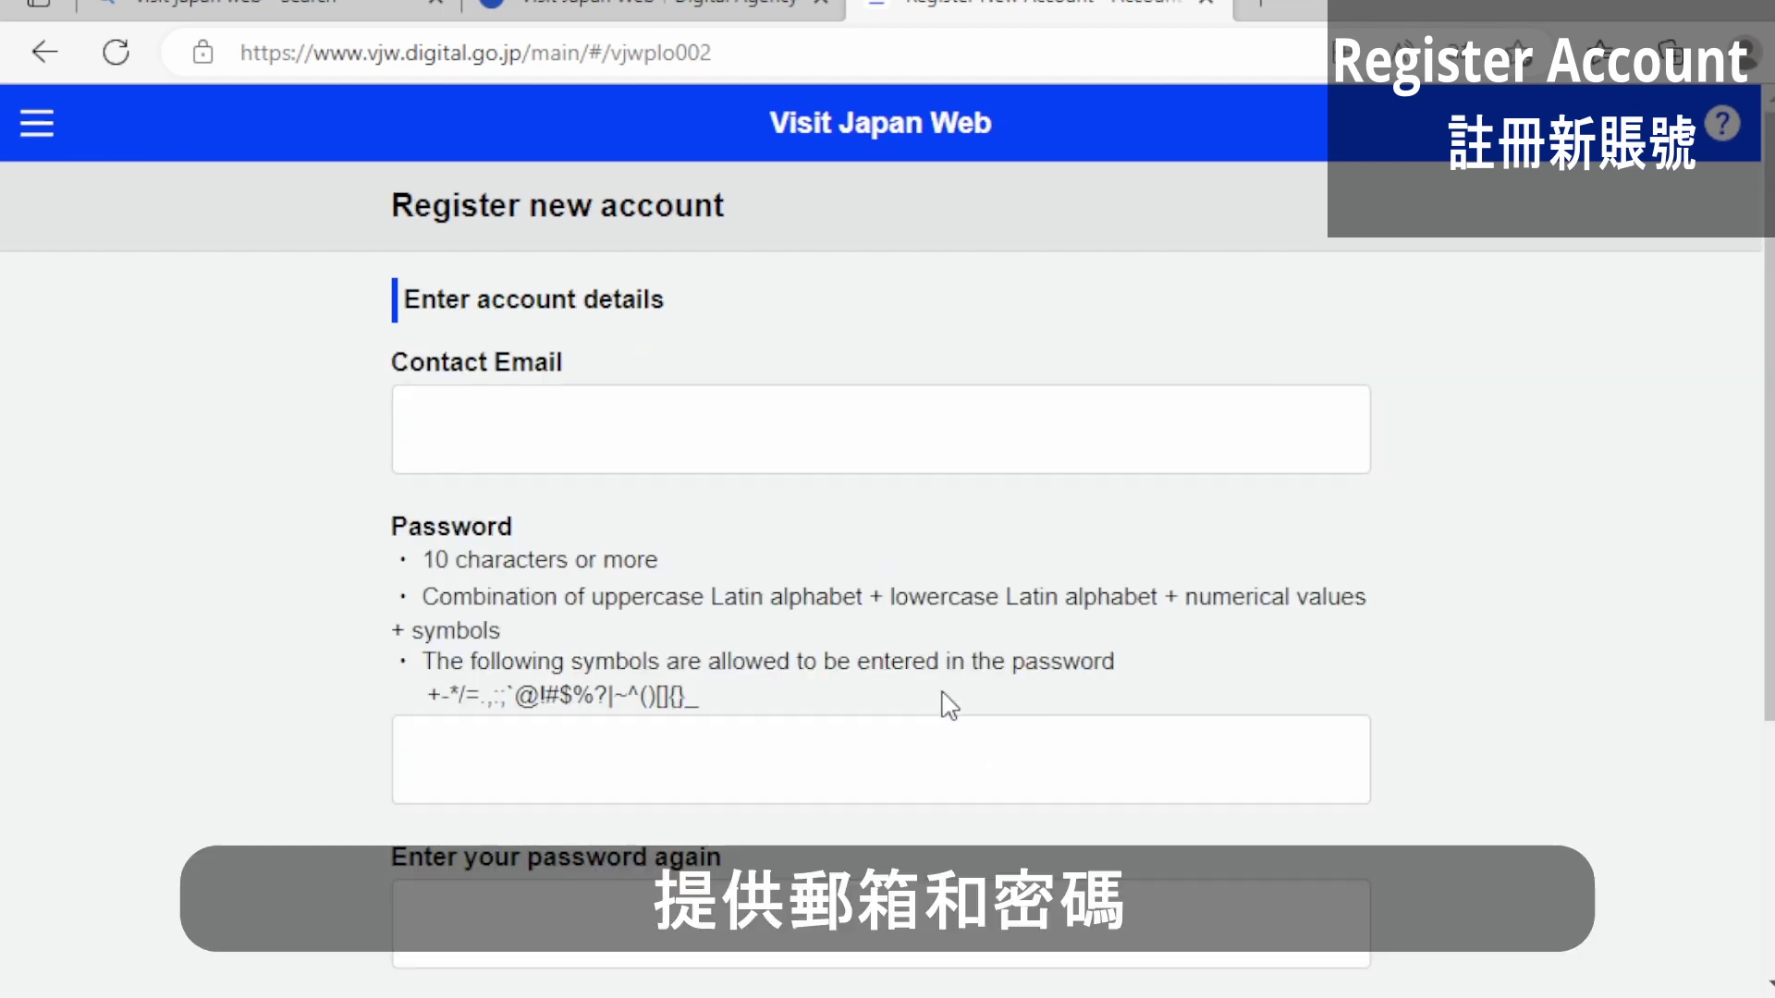
Enter the contact e-mail address and the account password
click(610, 433)
click(606, 504)
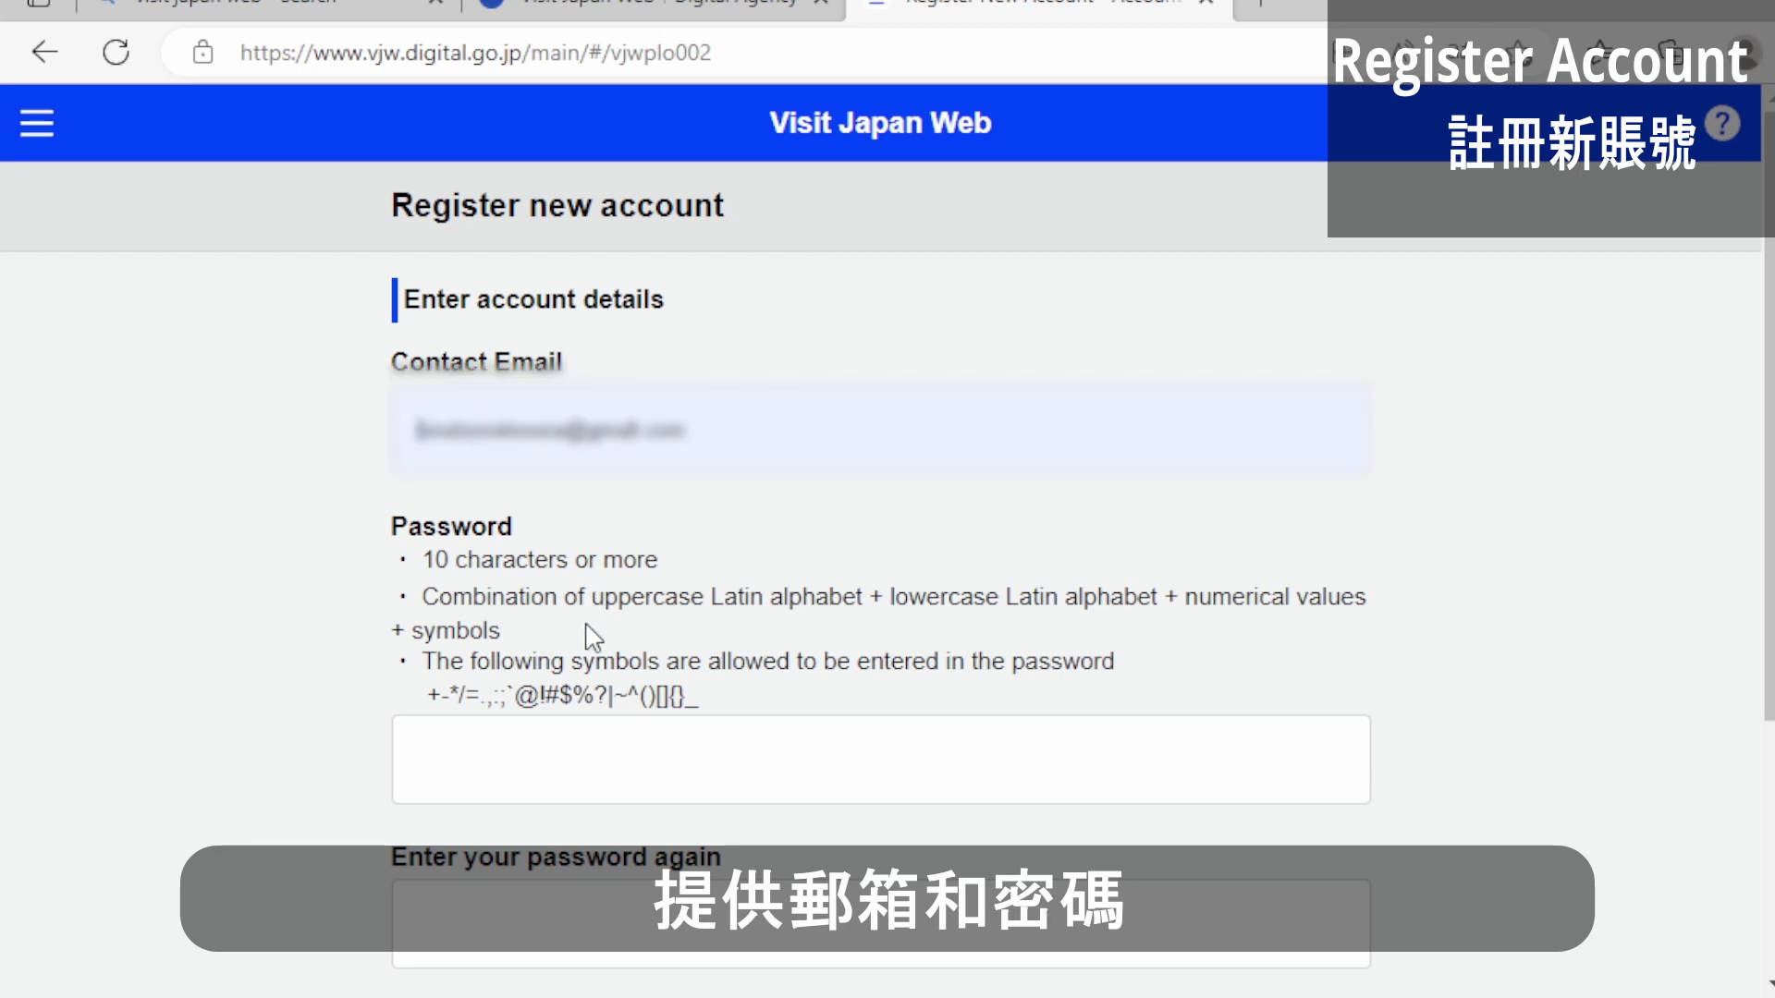
click(618, 781)
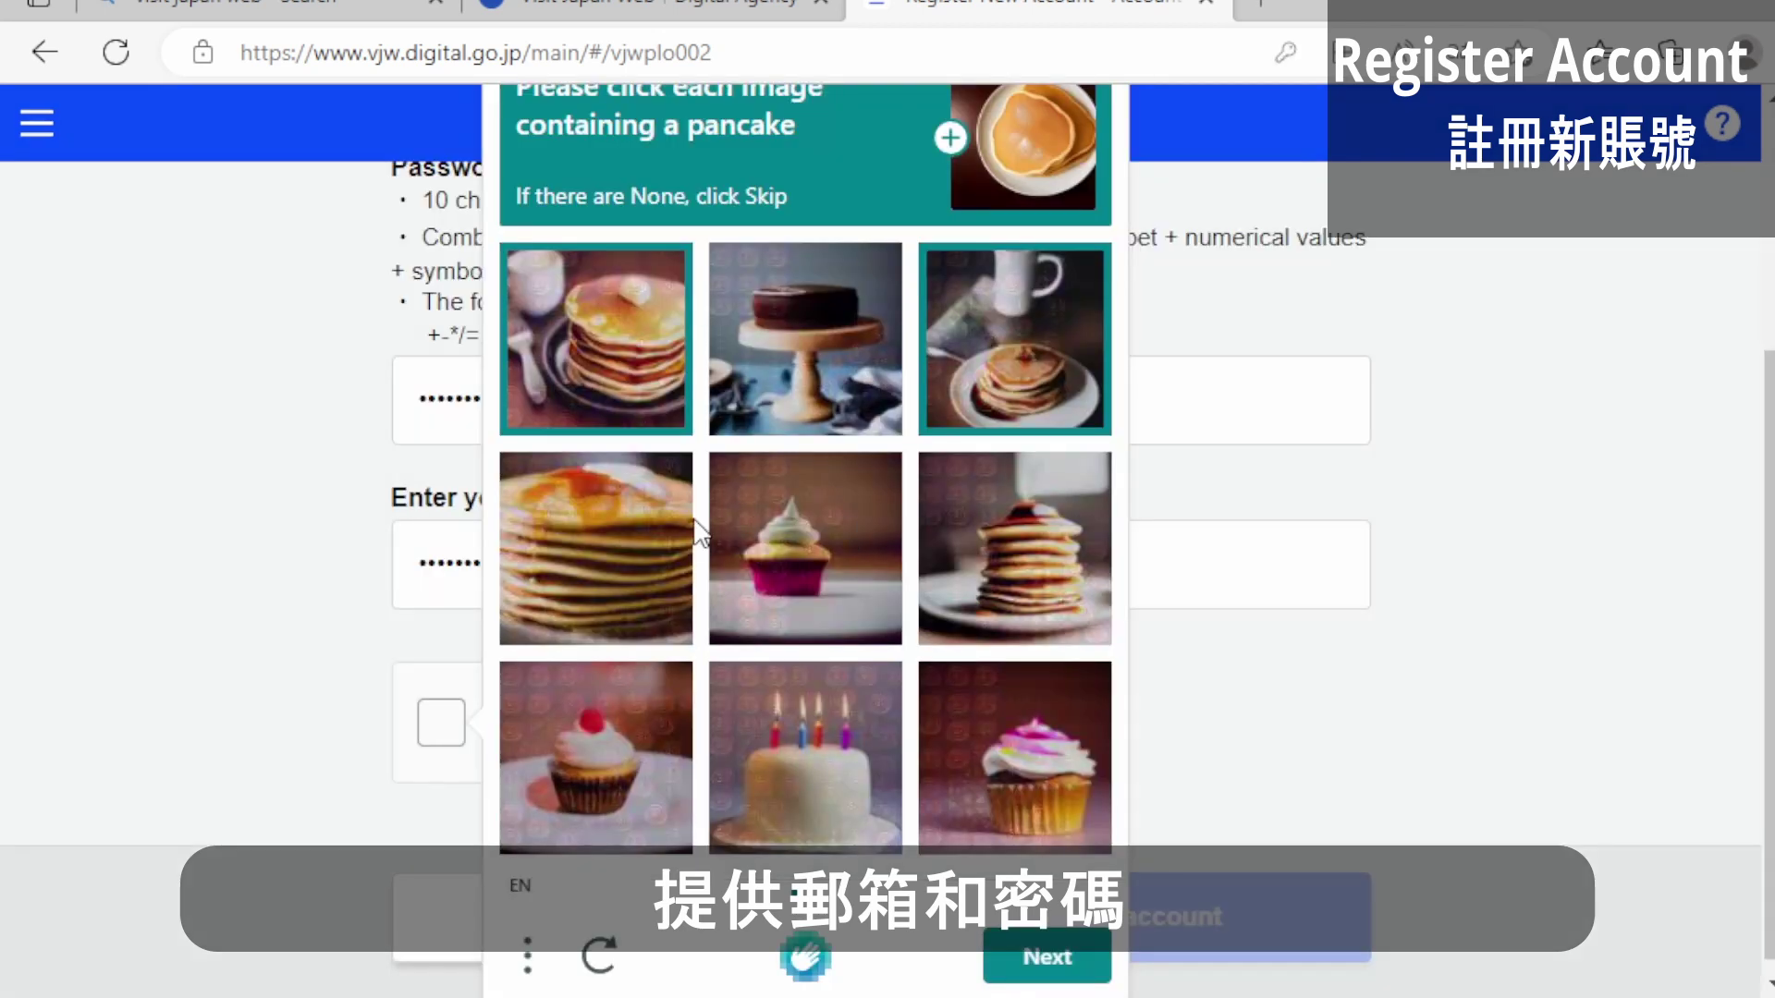
Solve the pancake image puzzle and submit the e-mailed confirmation code
click(611, 550)
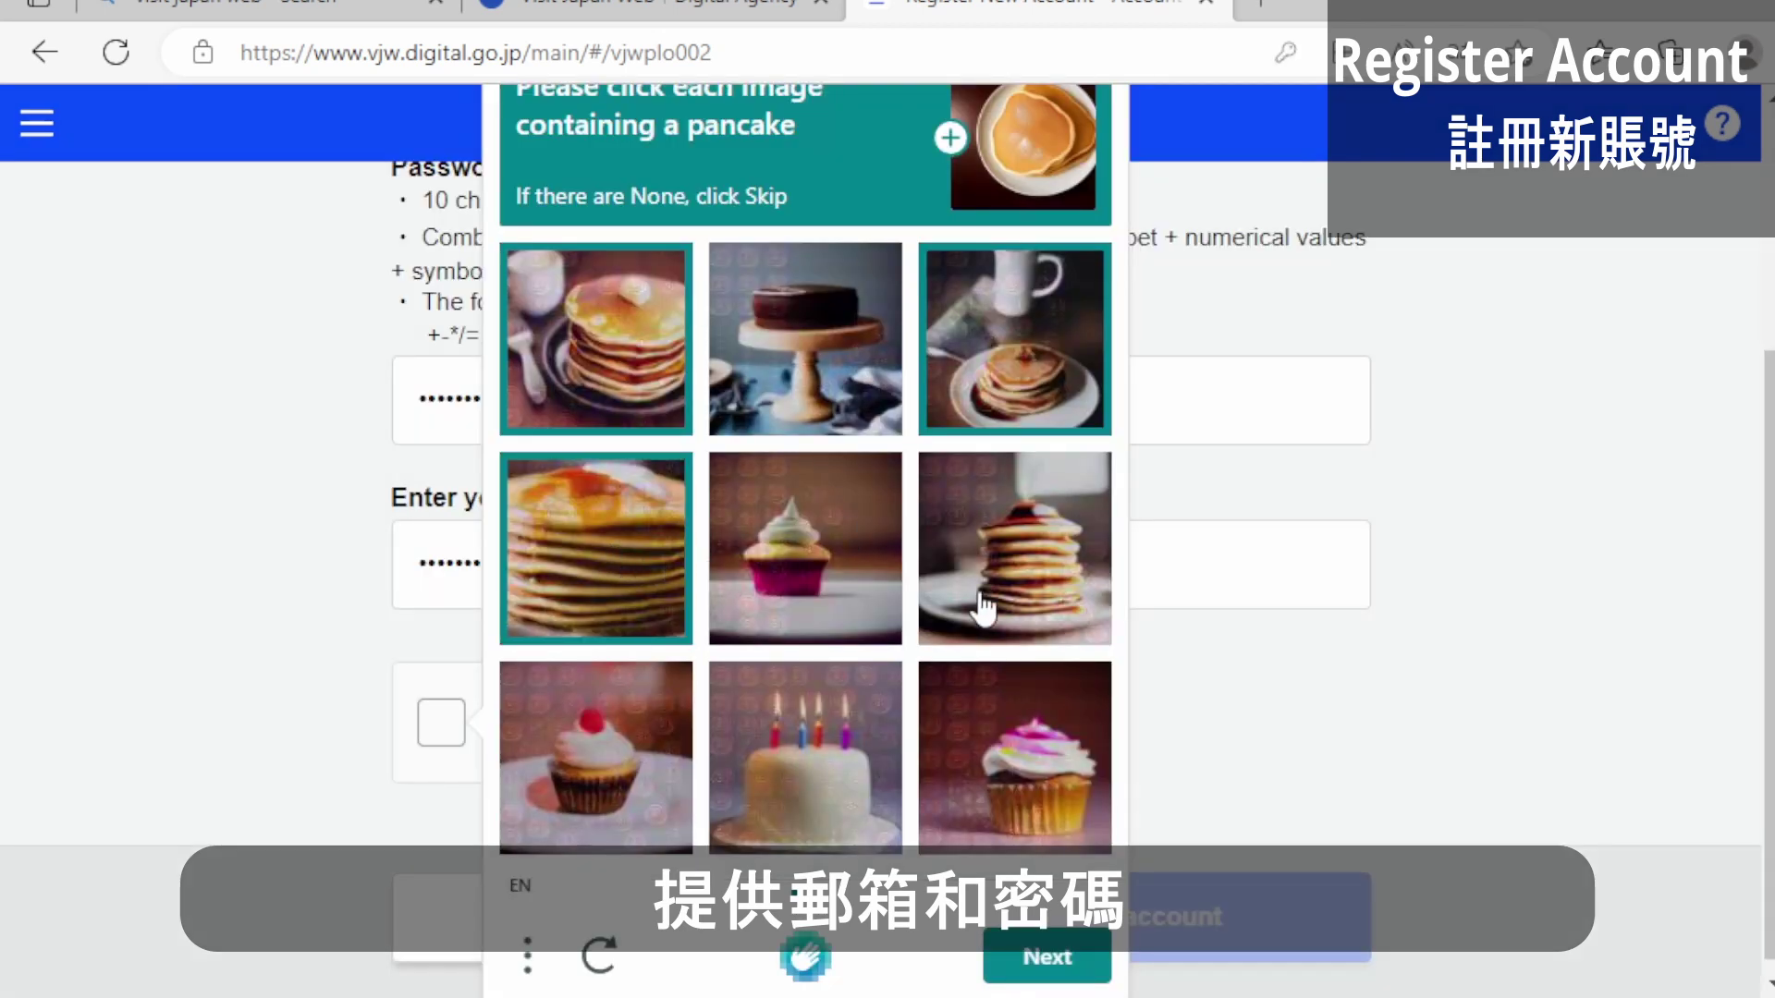
click(1031, 584)
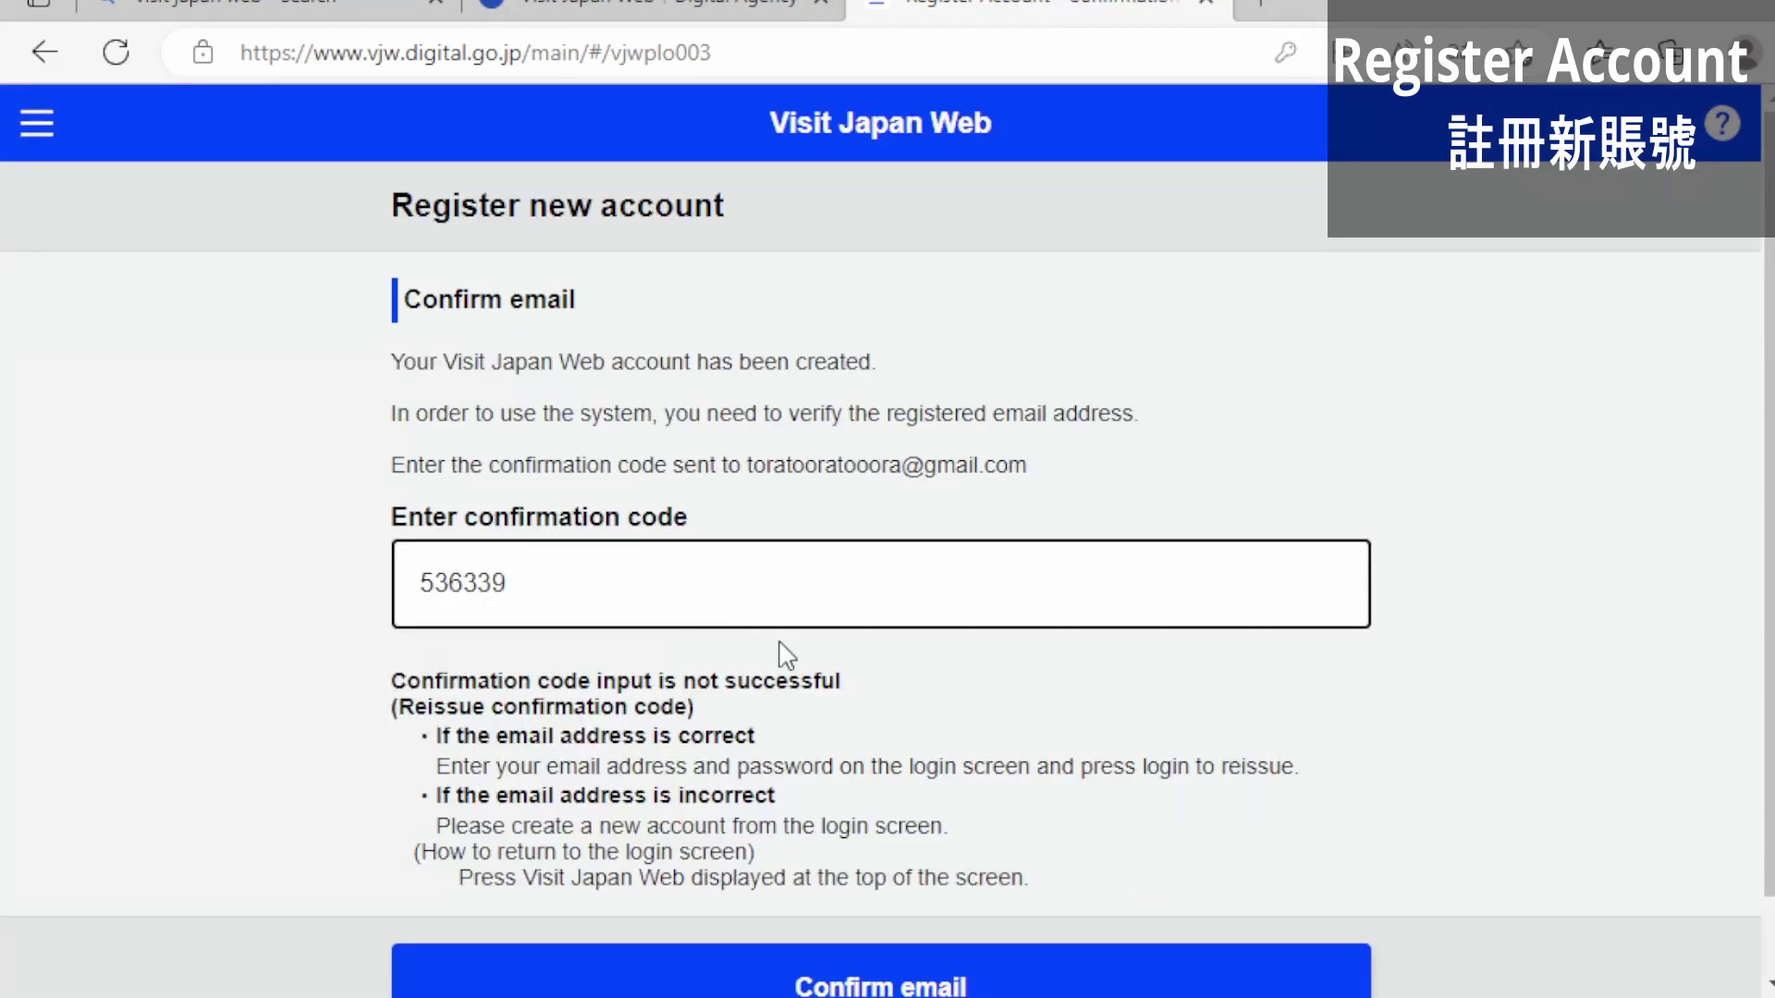
scroll(784, 655, down, 1)
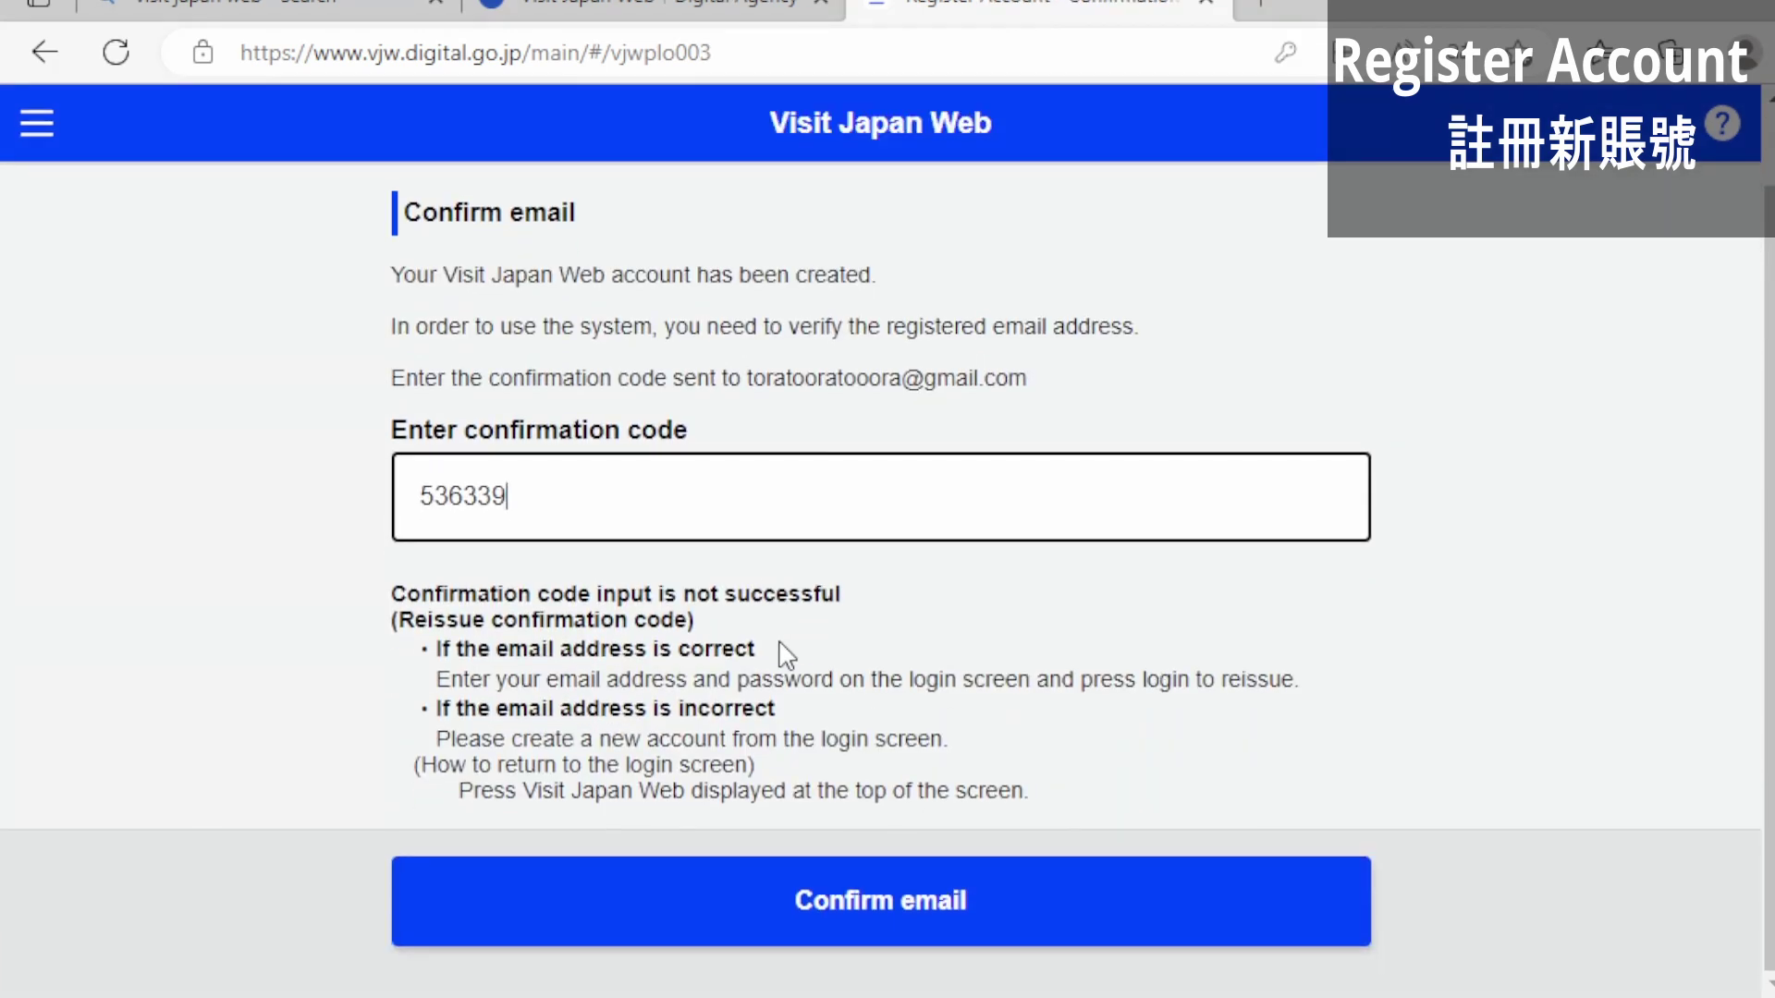
click(864, 913)
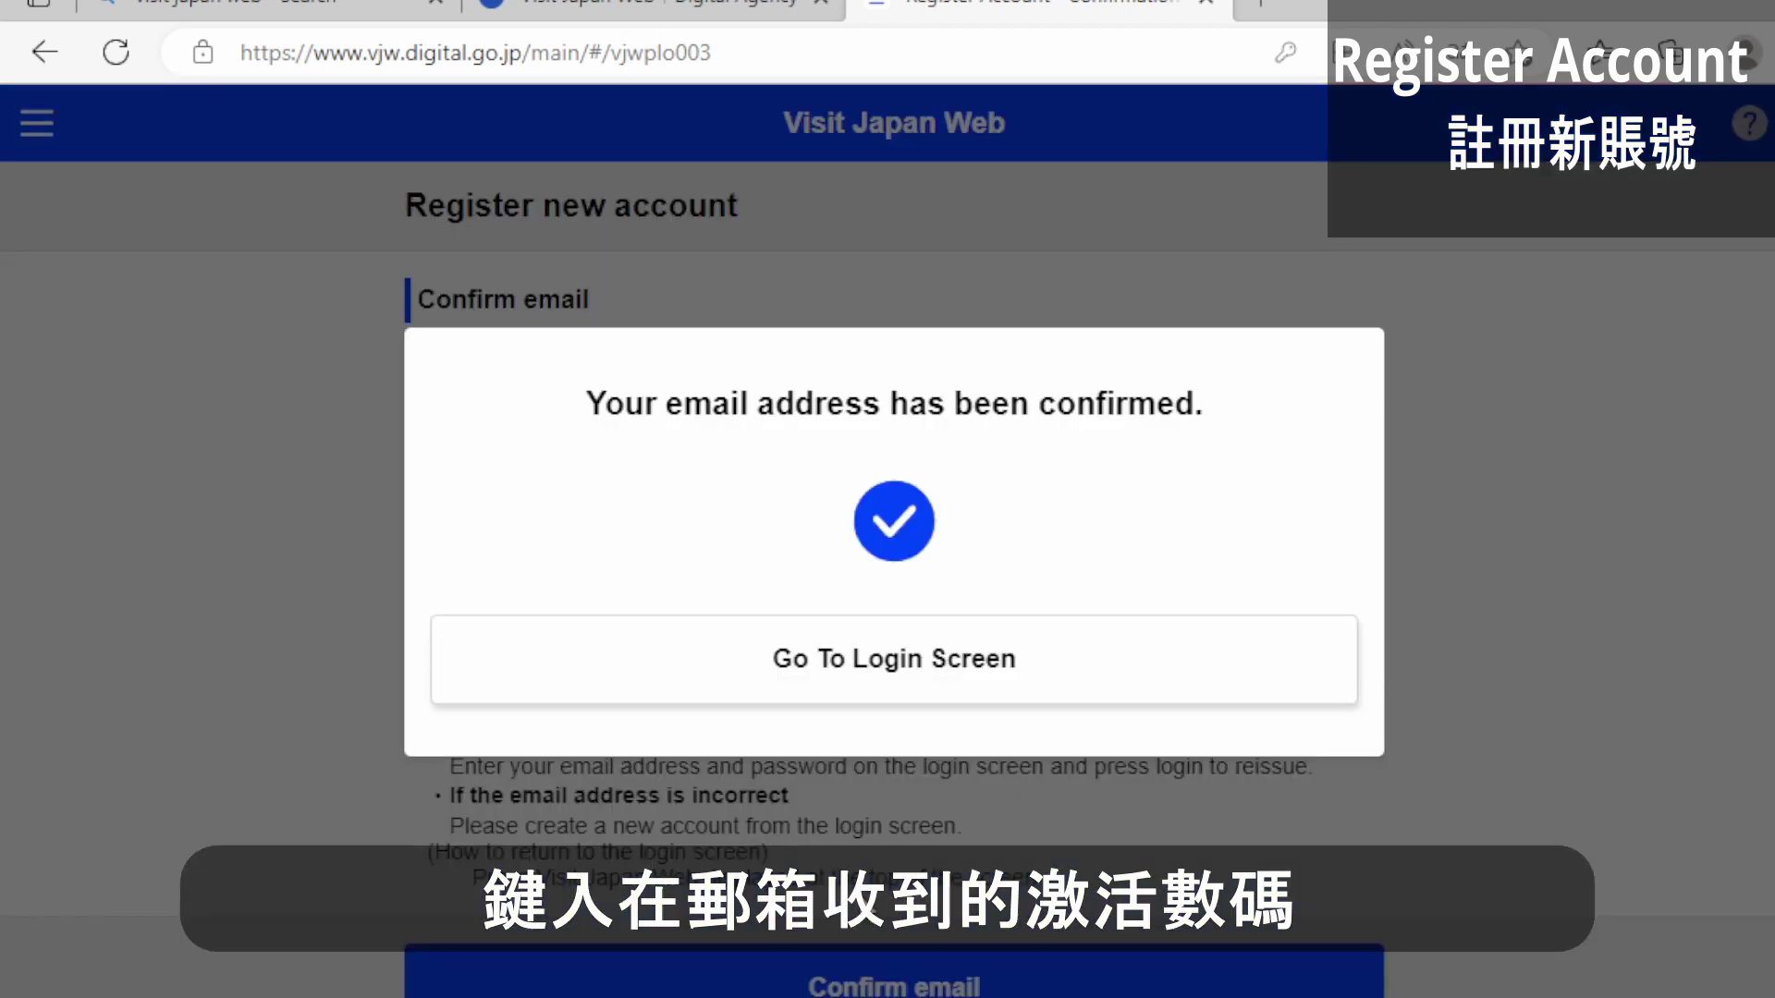
Continue on and enter the passport surname and nationality
click(884, 679)
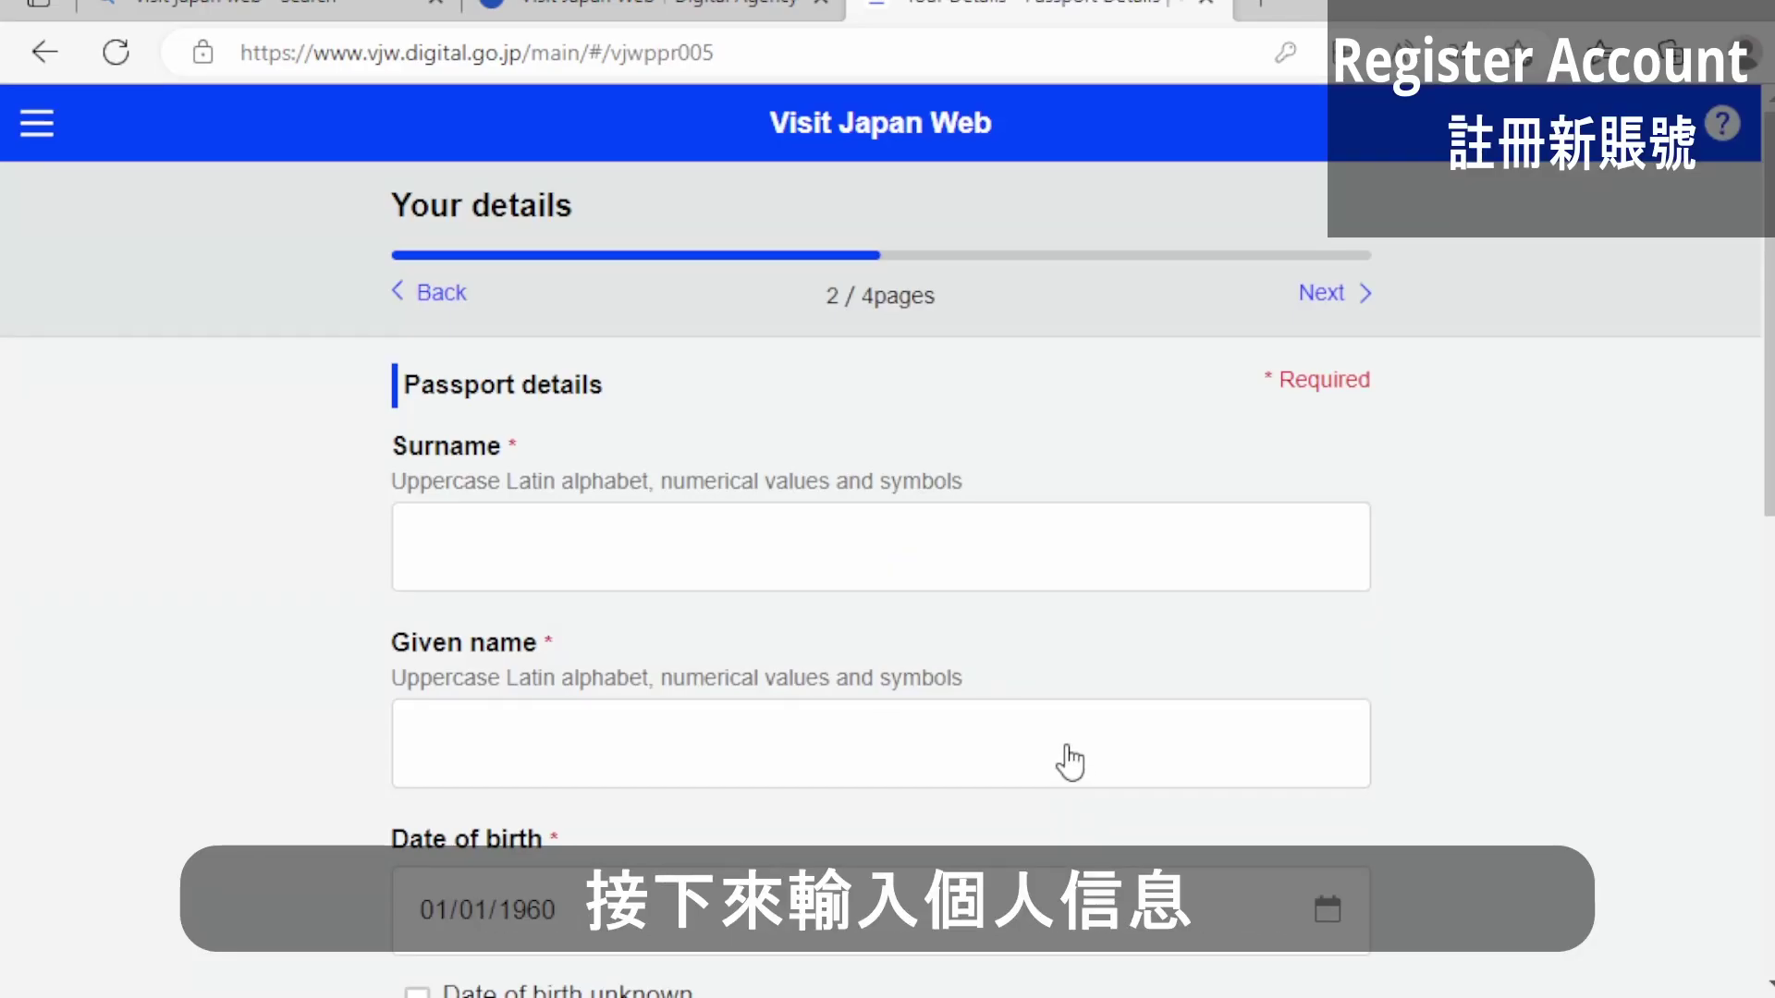
click(890, 553)
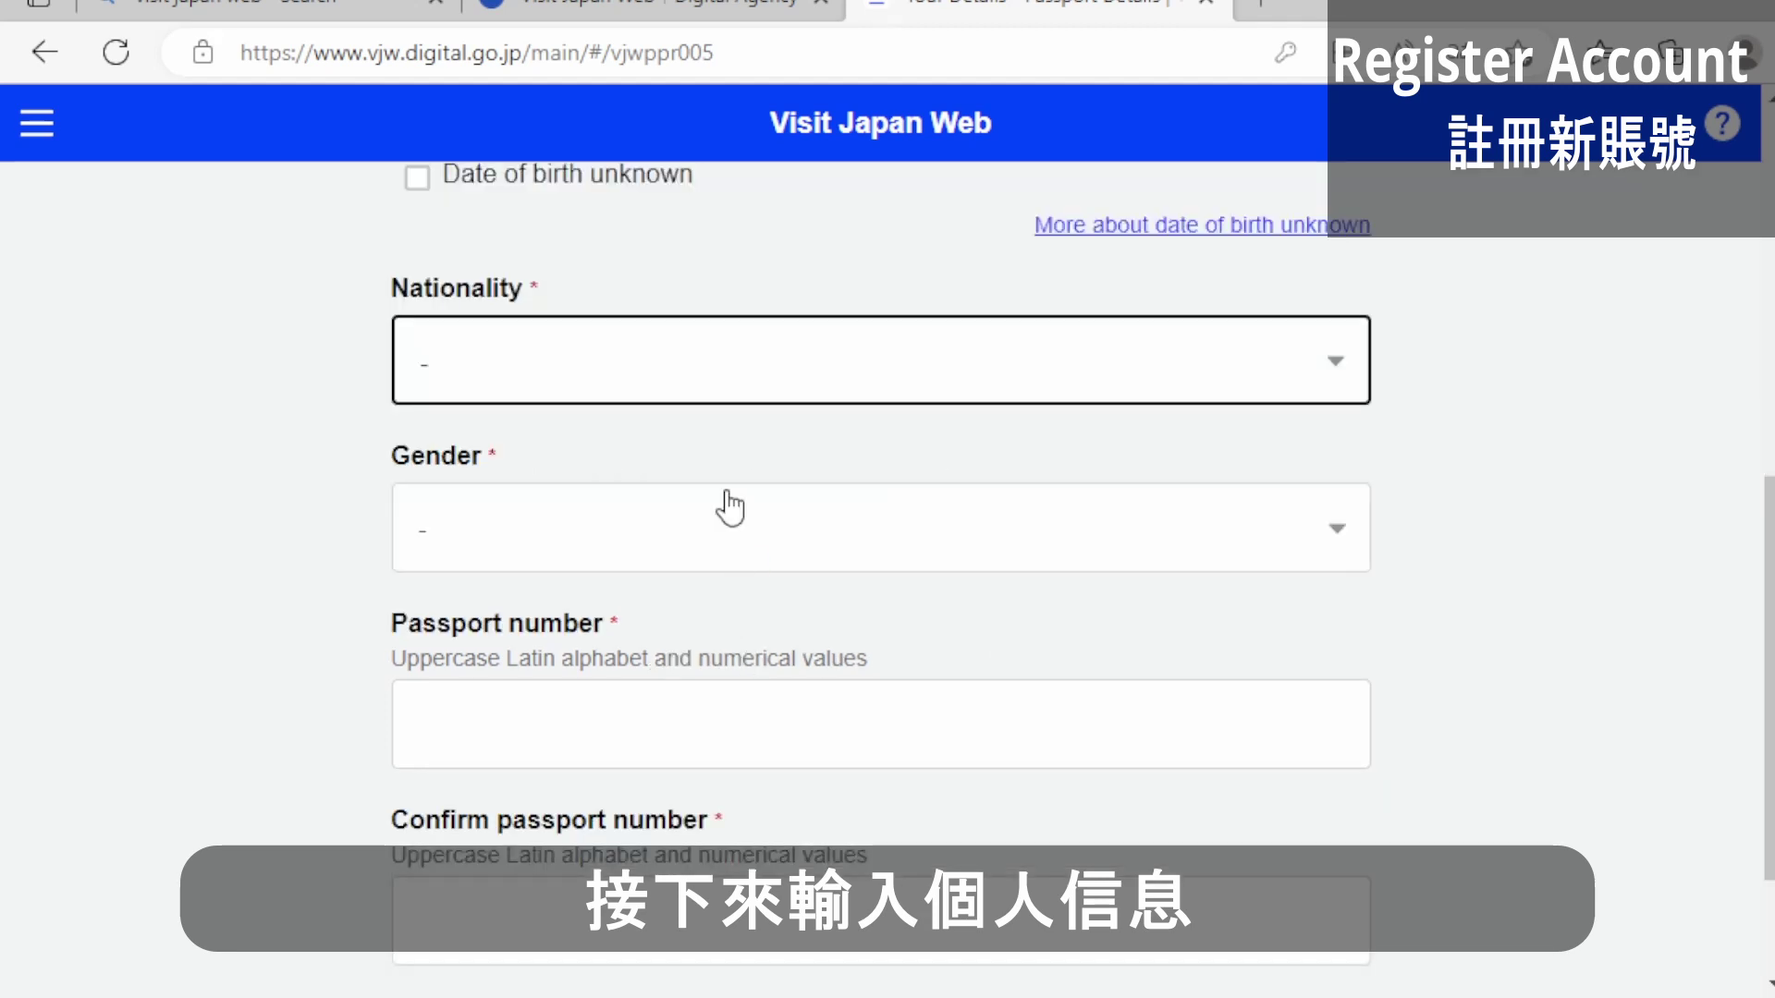
key(u)
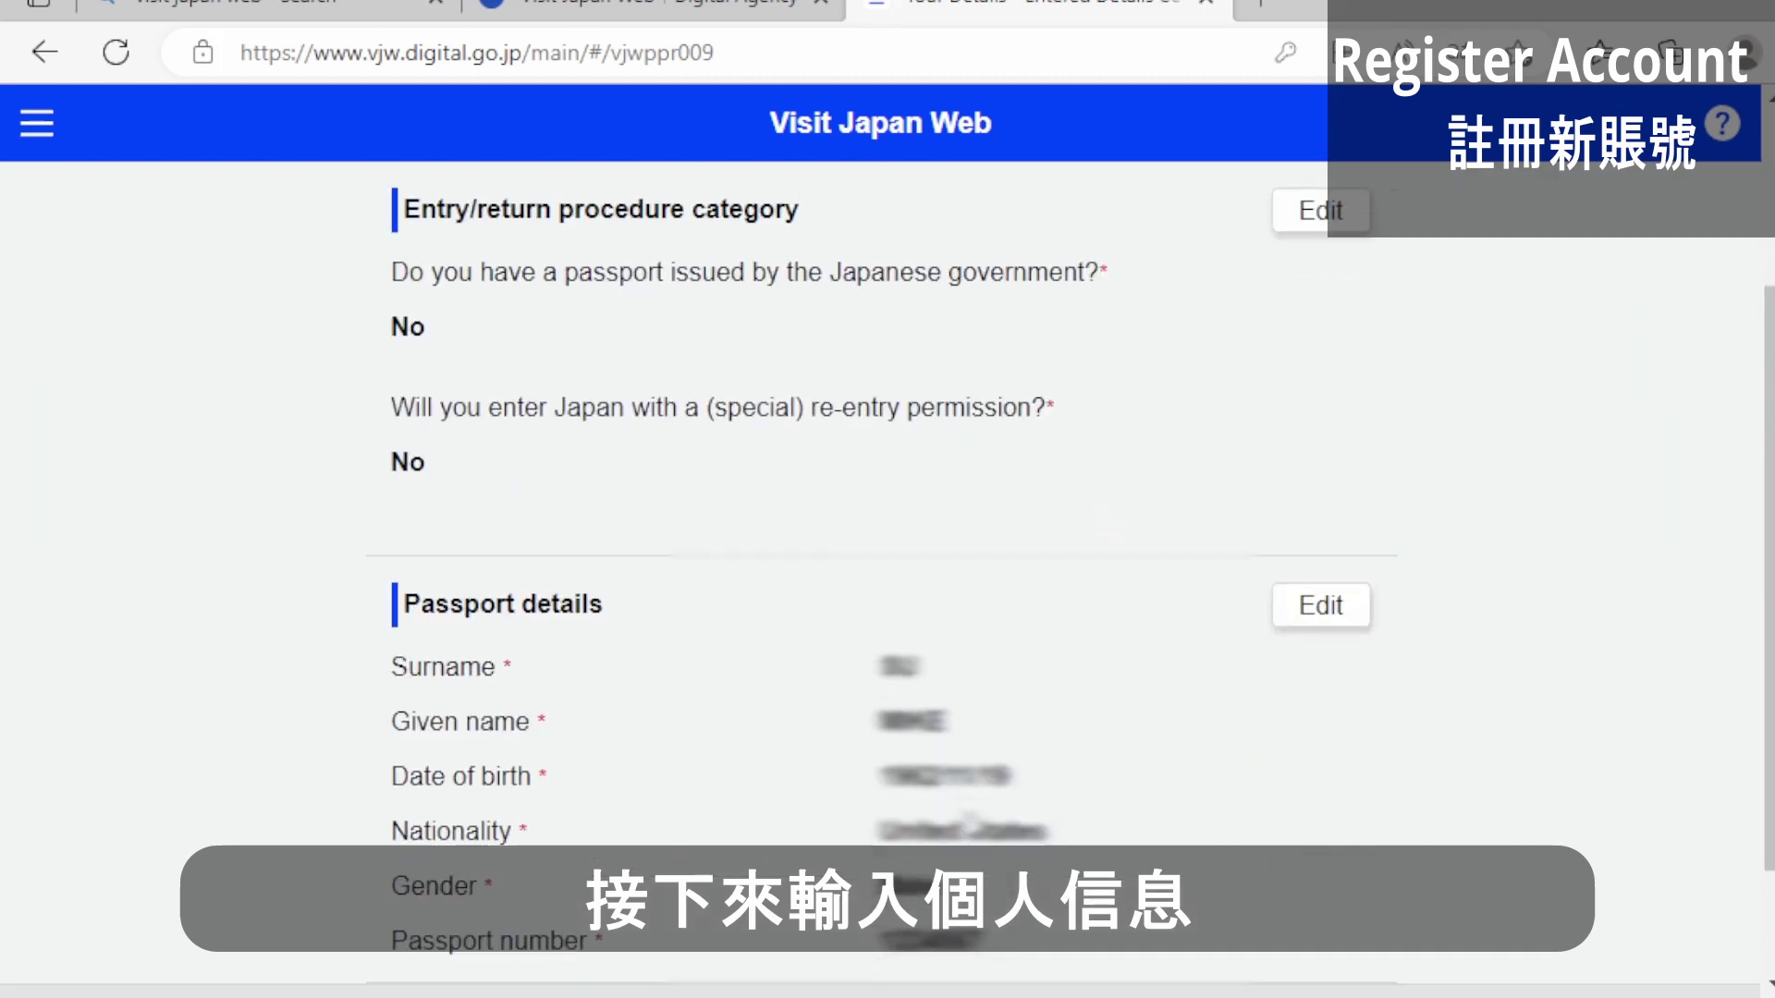
Review the entry category answers and passport details on the 'Your details' page
scroll(888, 555, down, 2)
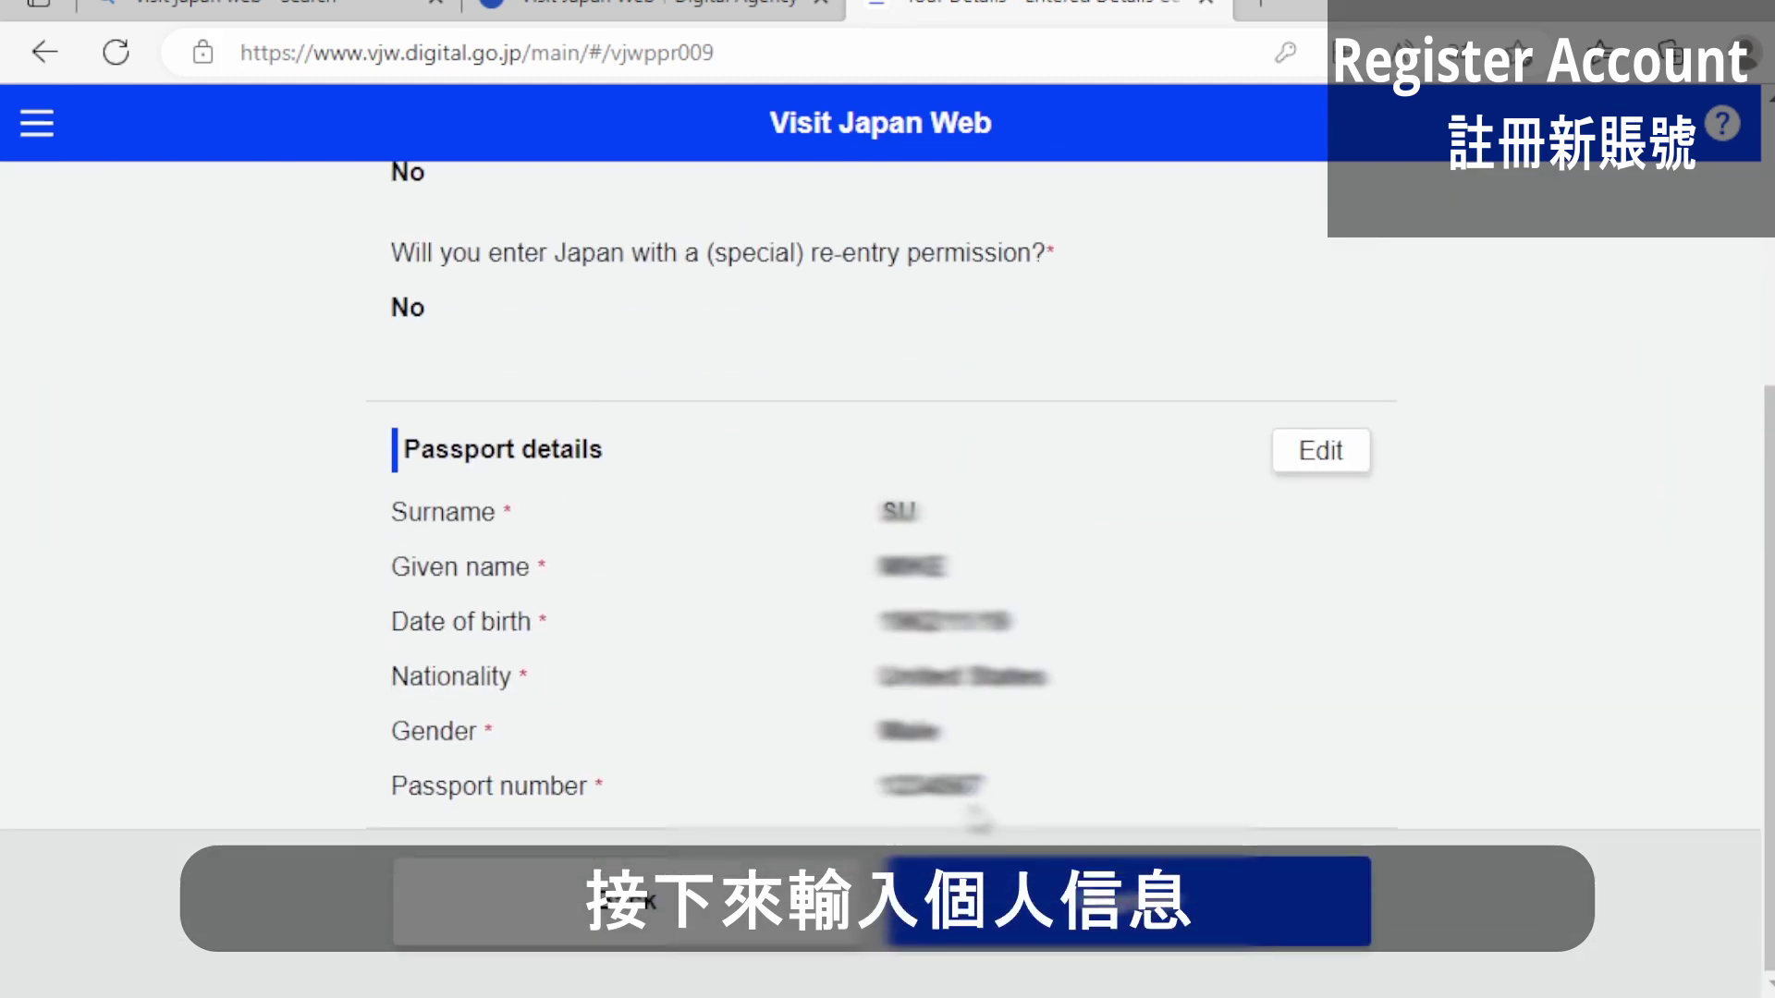
scroll(973, 815, up, 5)
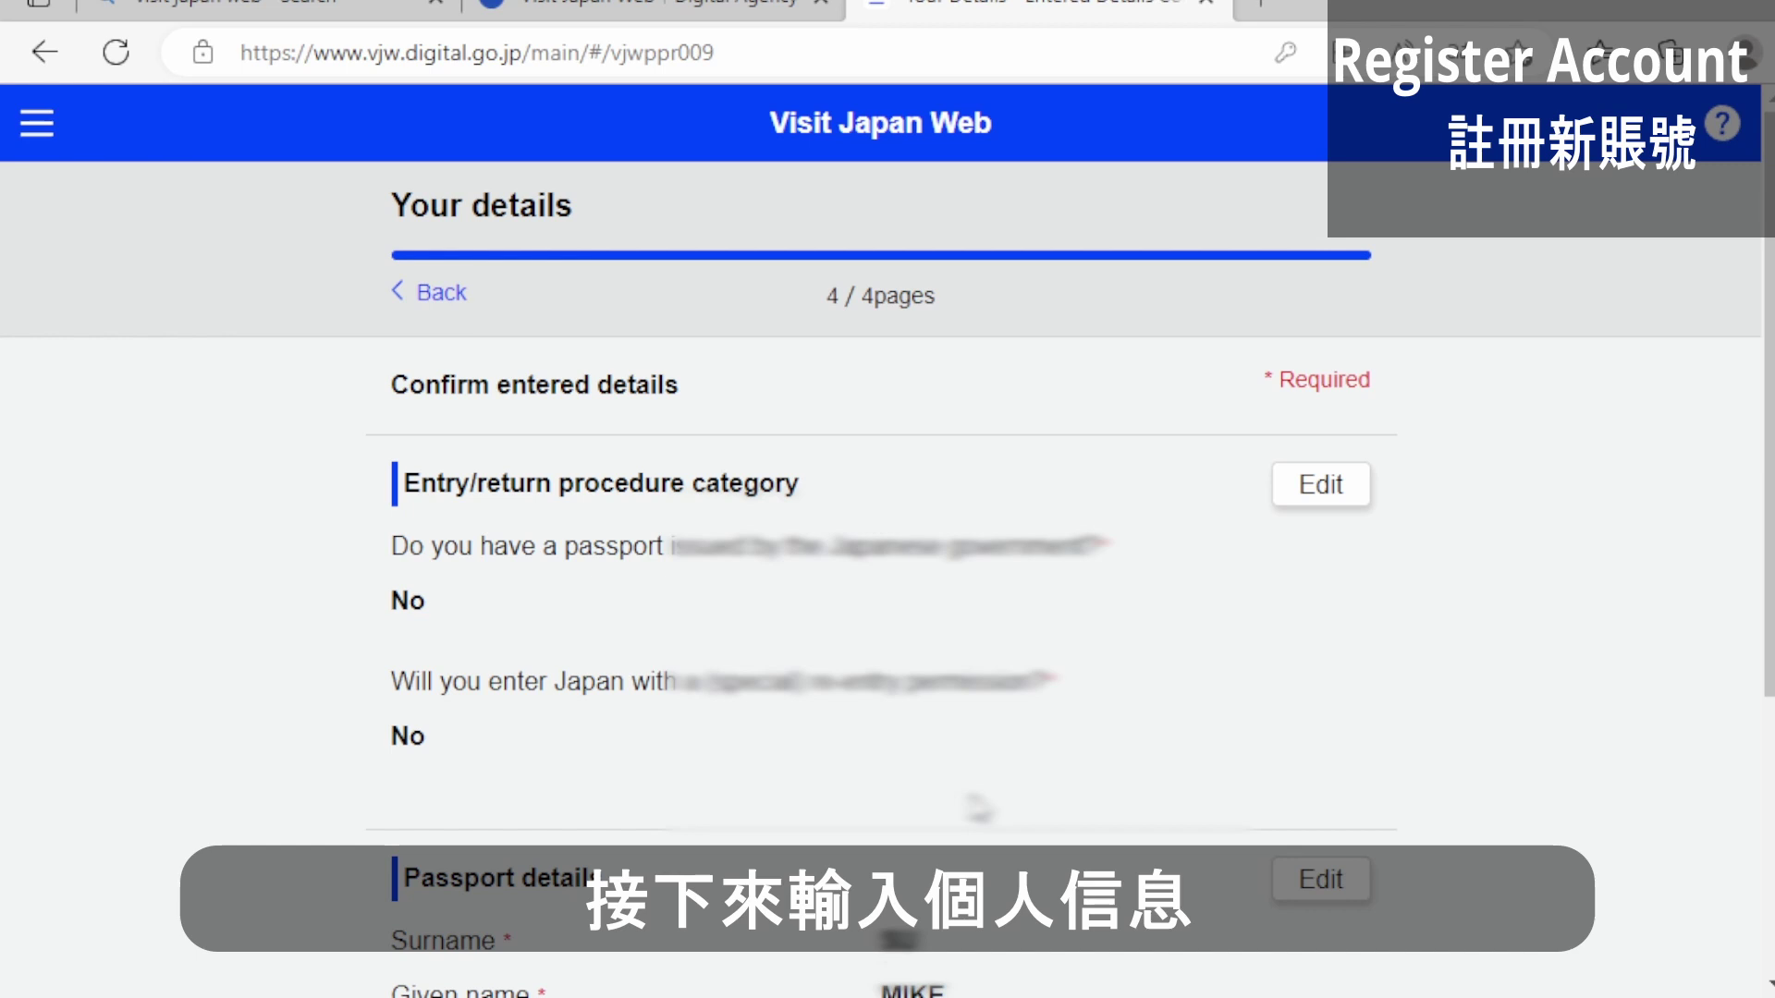
scroll(975, 806, down, 3)
scroll(975, 805, down, 2)
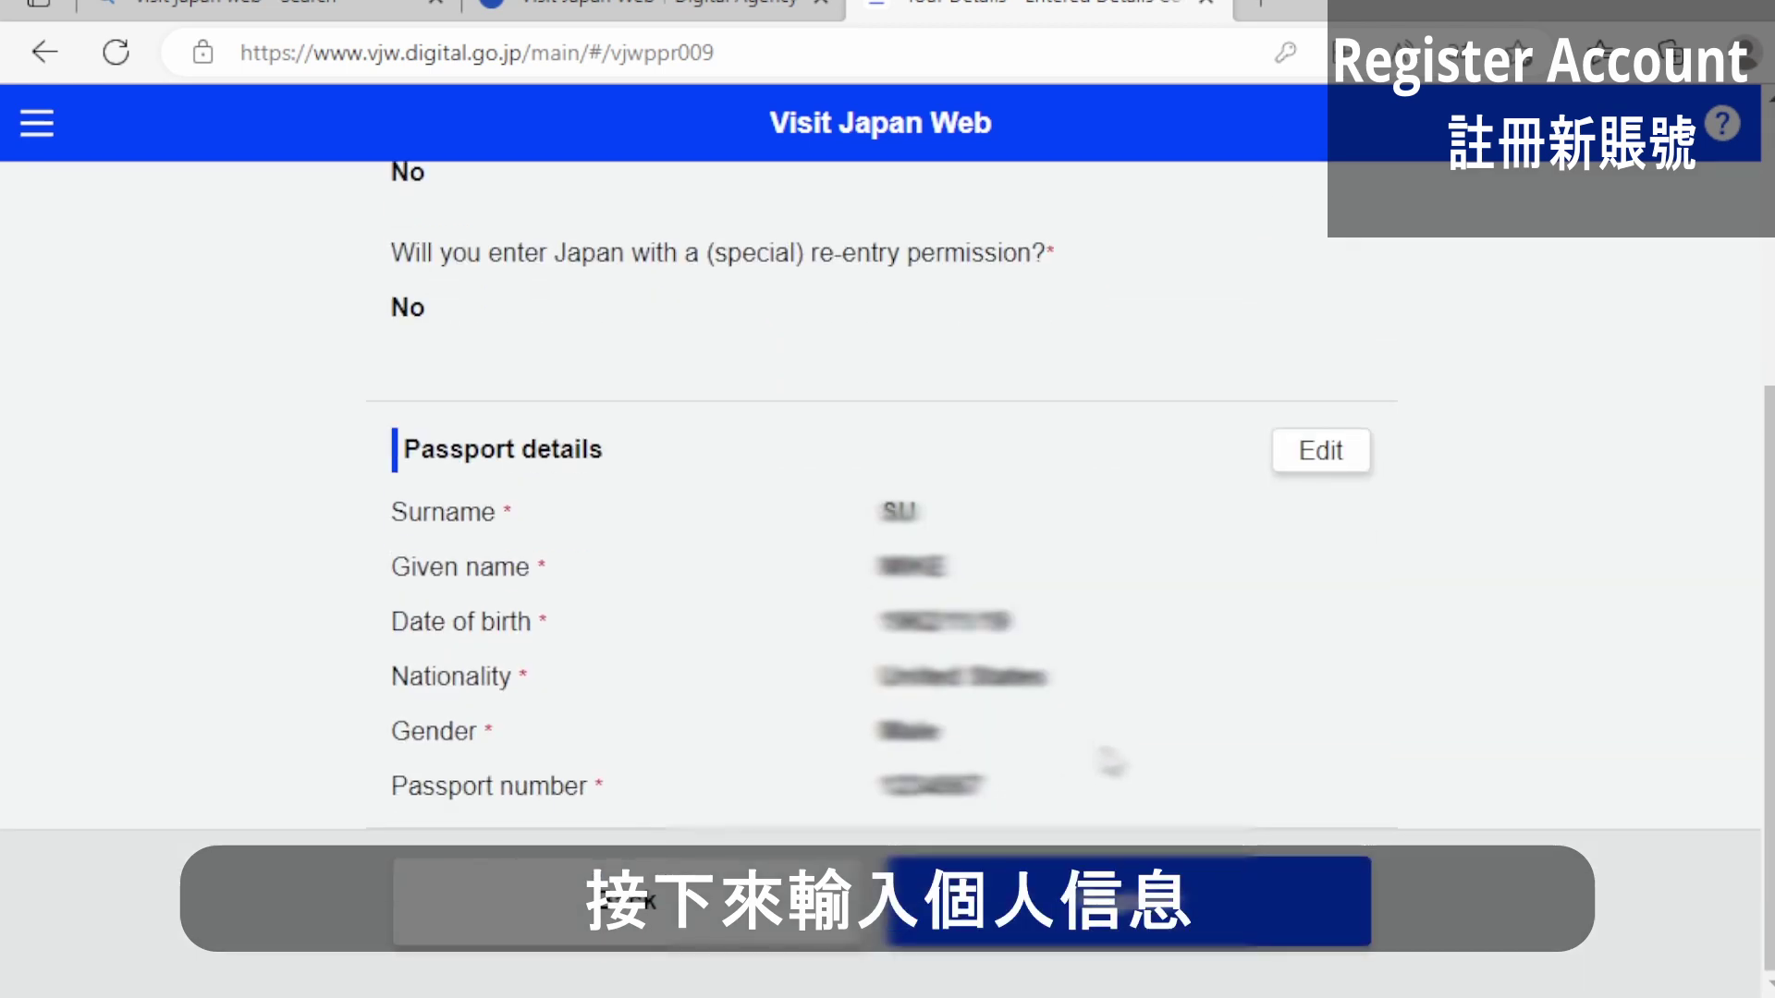
scroll(1110, 758, up, 5)
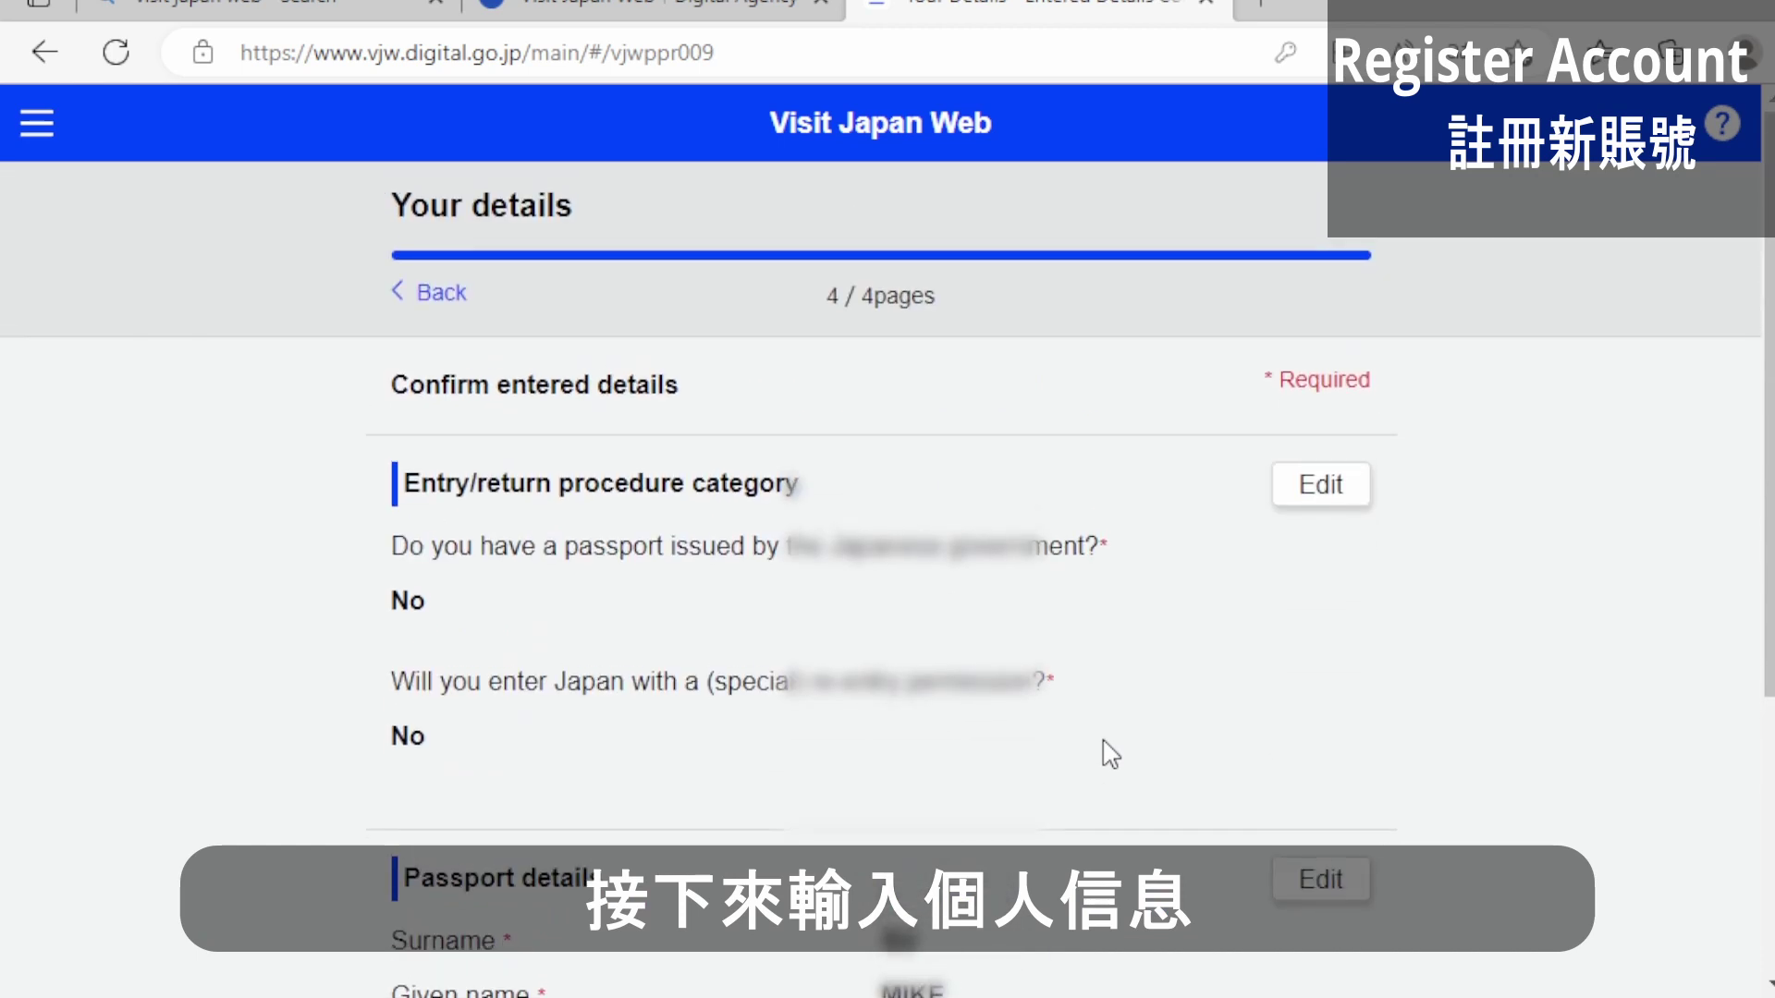
scroll(1109, 757, down, 5)
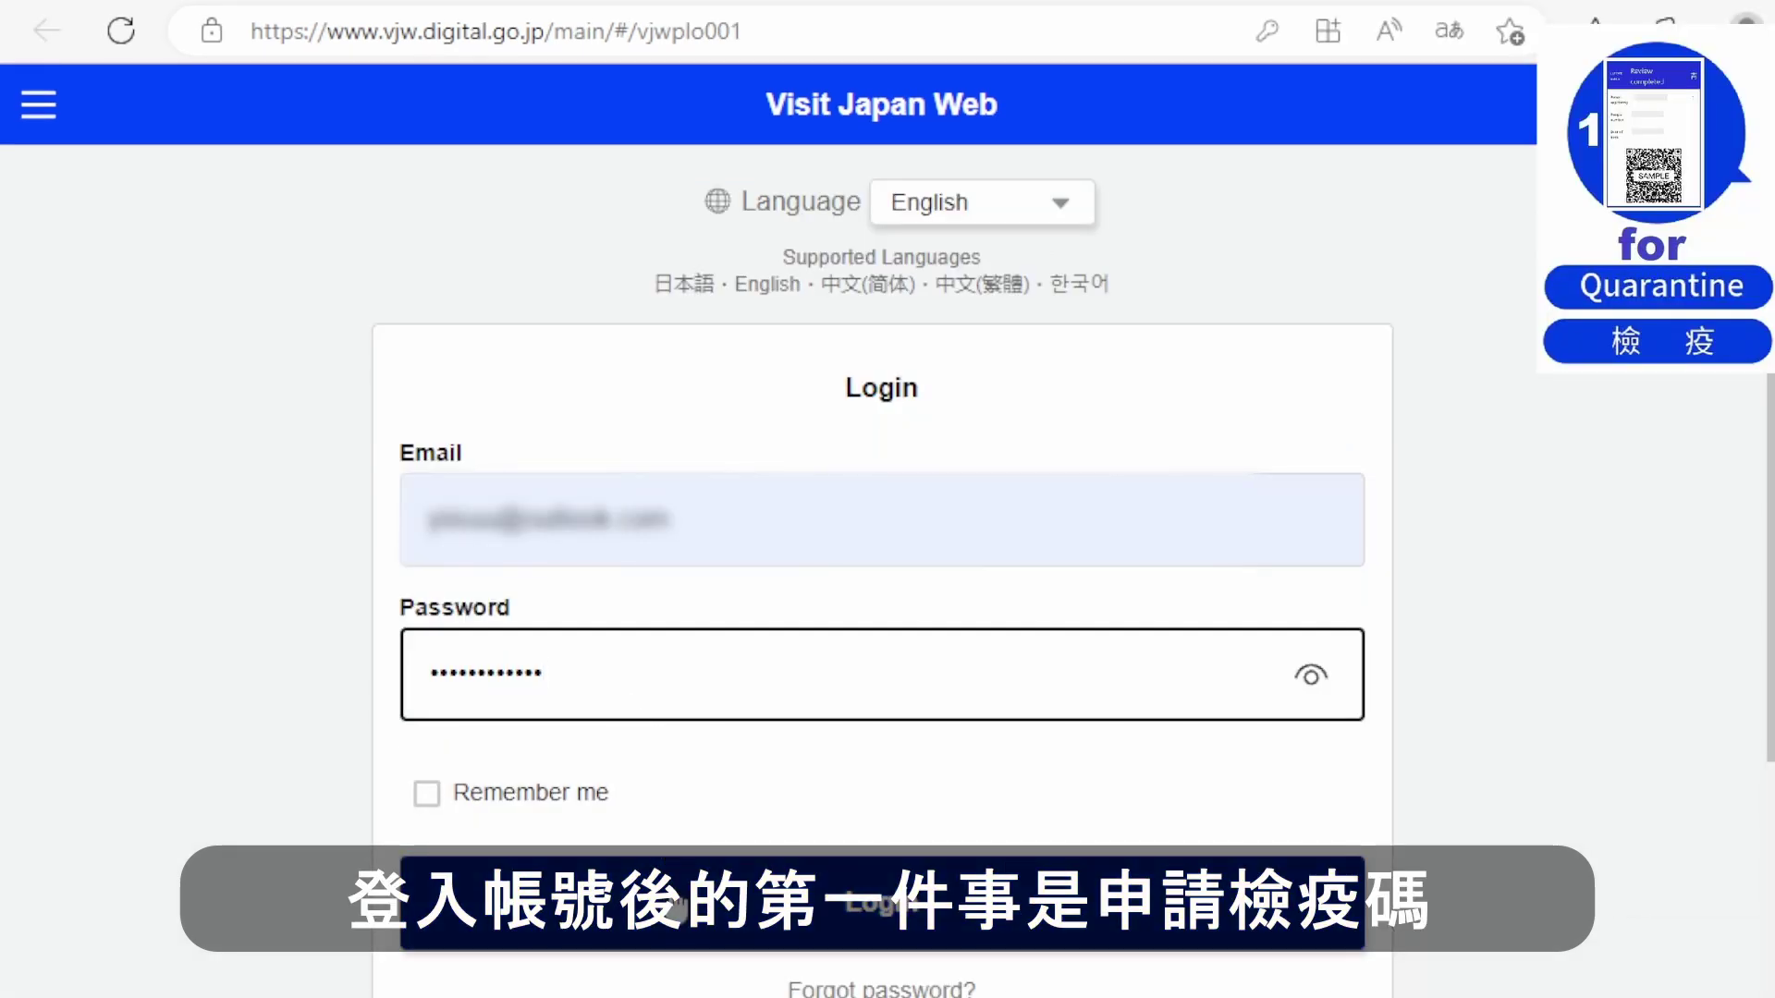
Log in and register the scanned passport for quarantine, accepting its number and birth date
click(882, 904)
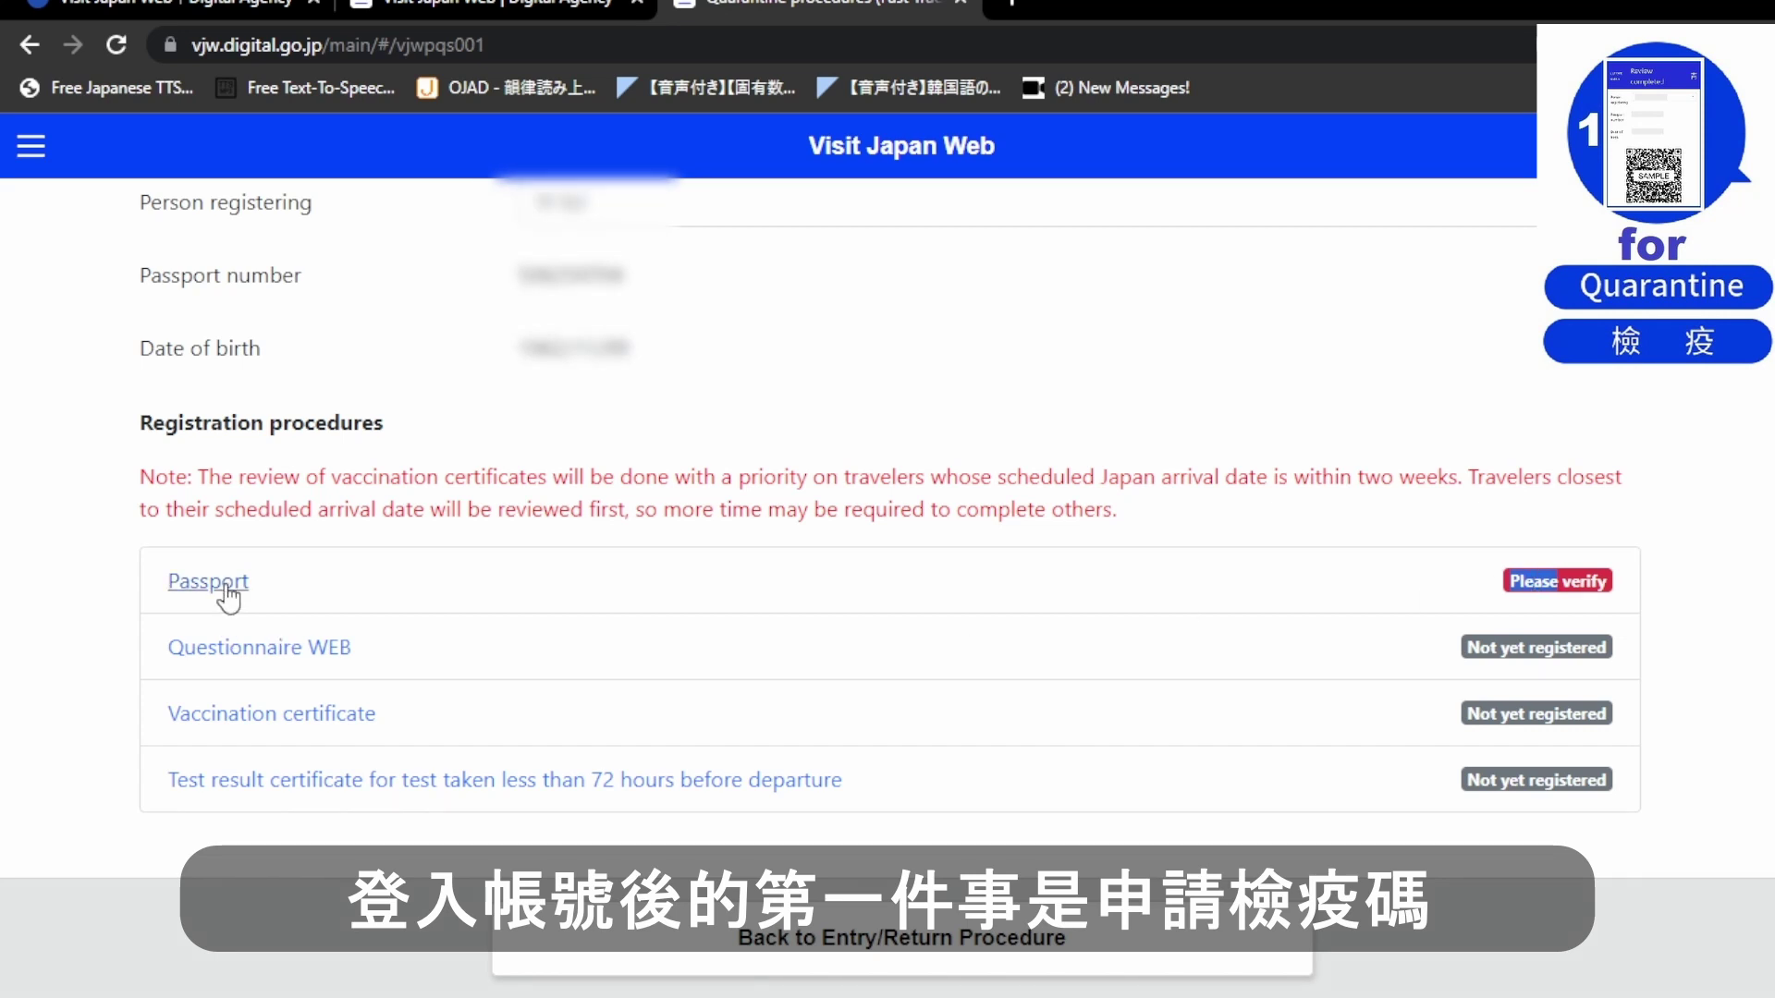
click(177, 588)
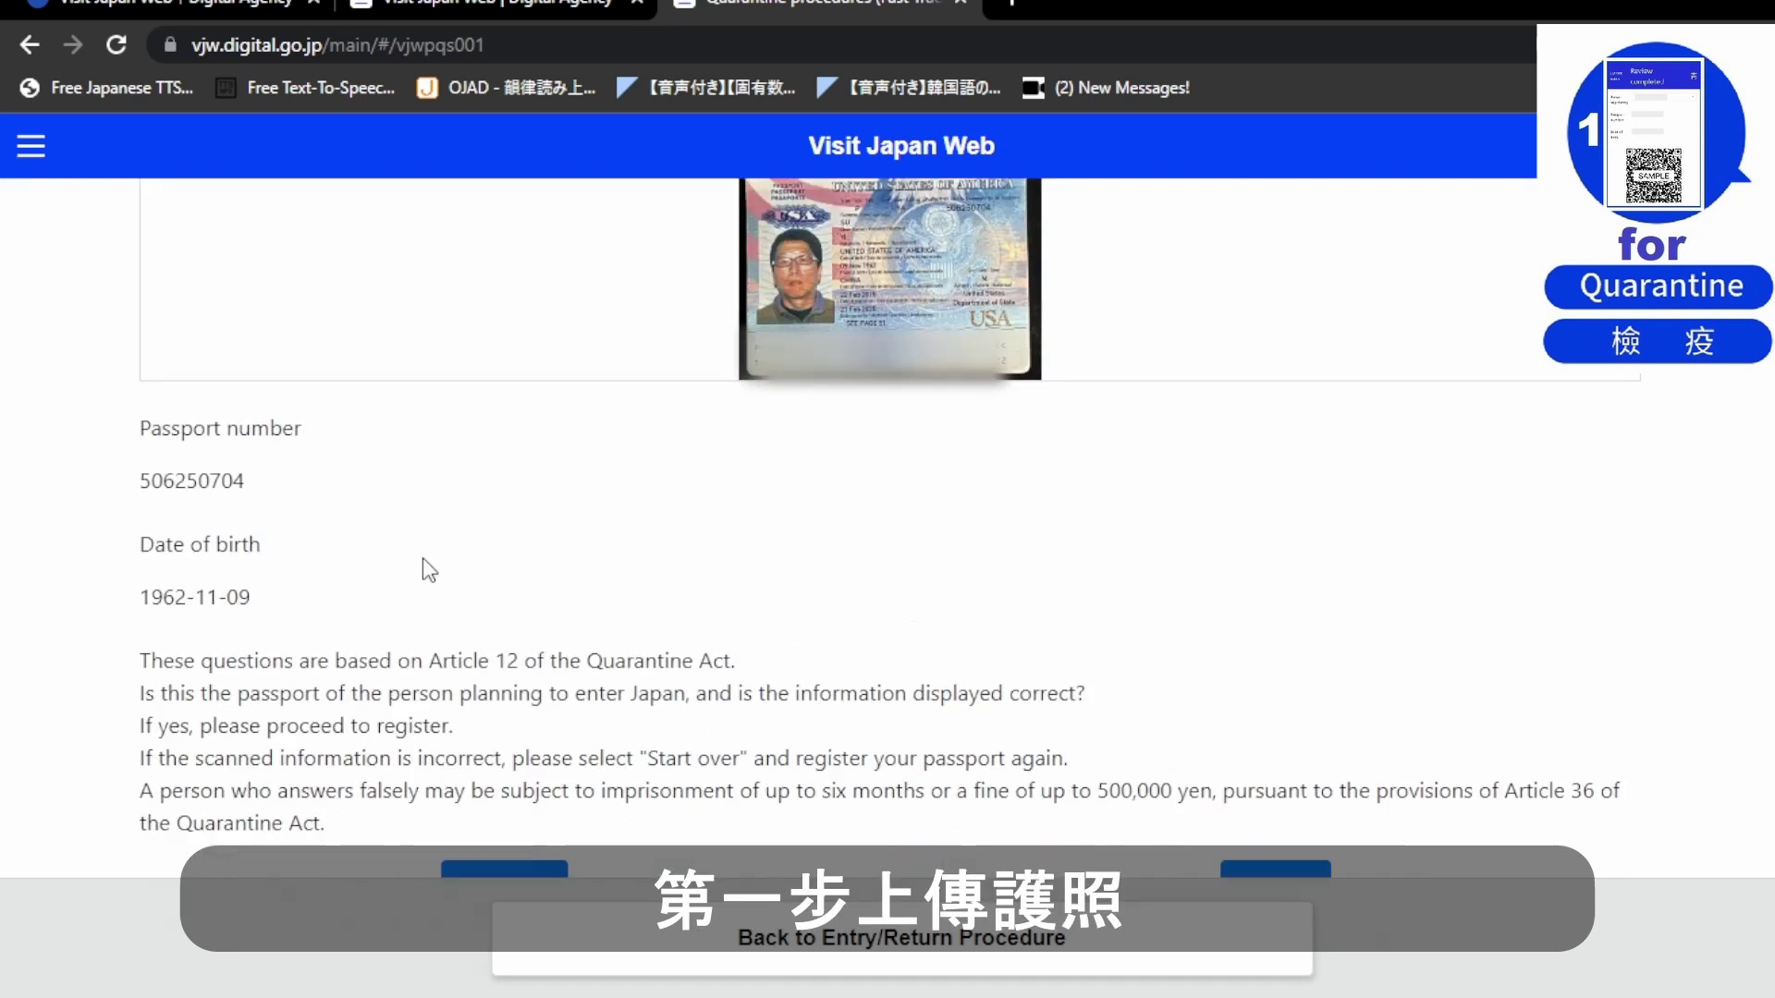
scroll(424, 566, down, 2)
click(1293, 837)
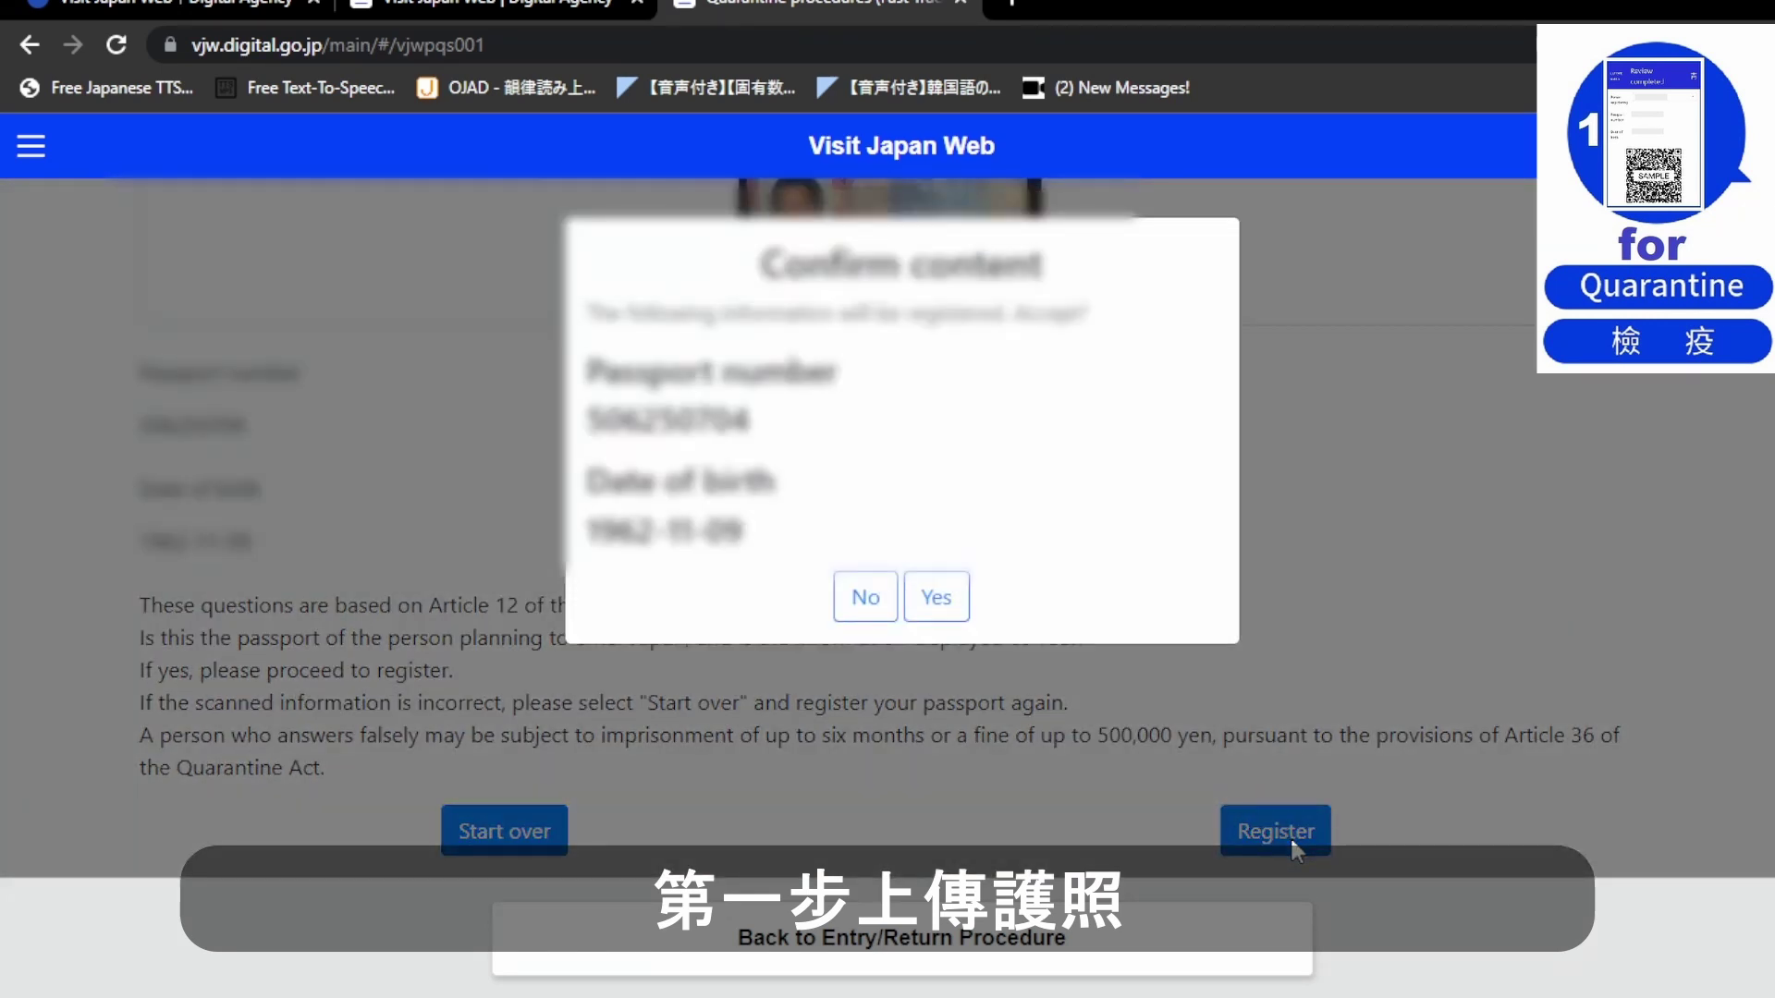
click(933, 605)
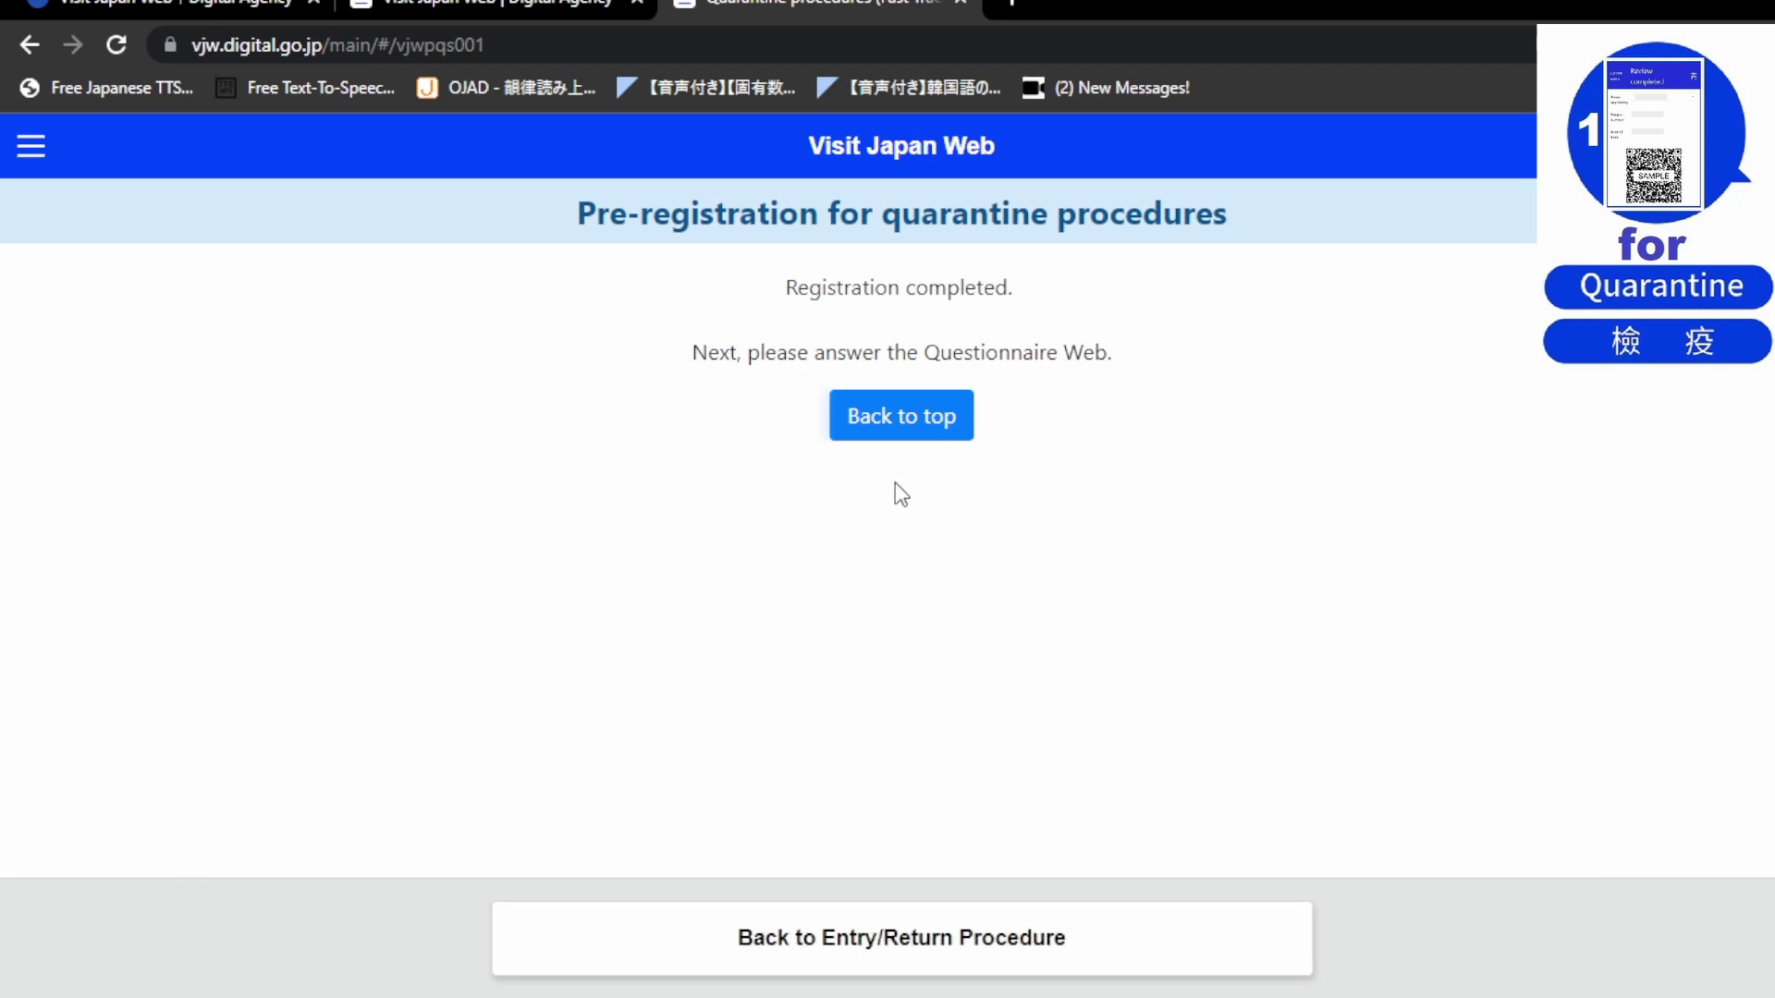
click(894, 429)
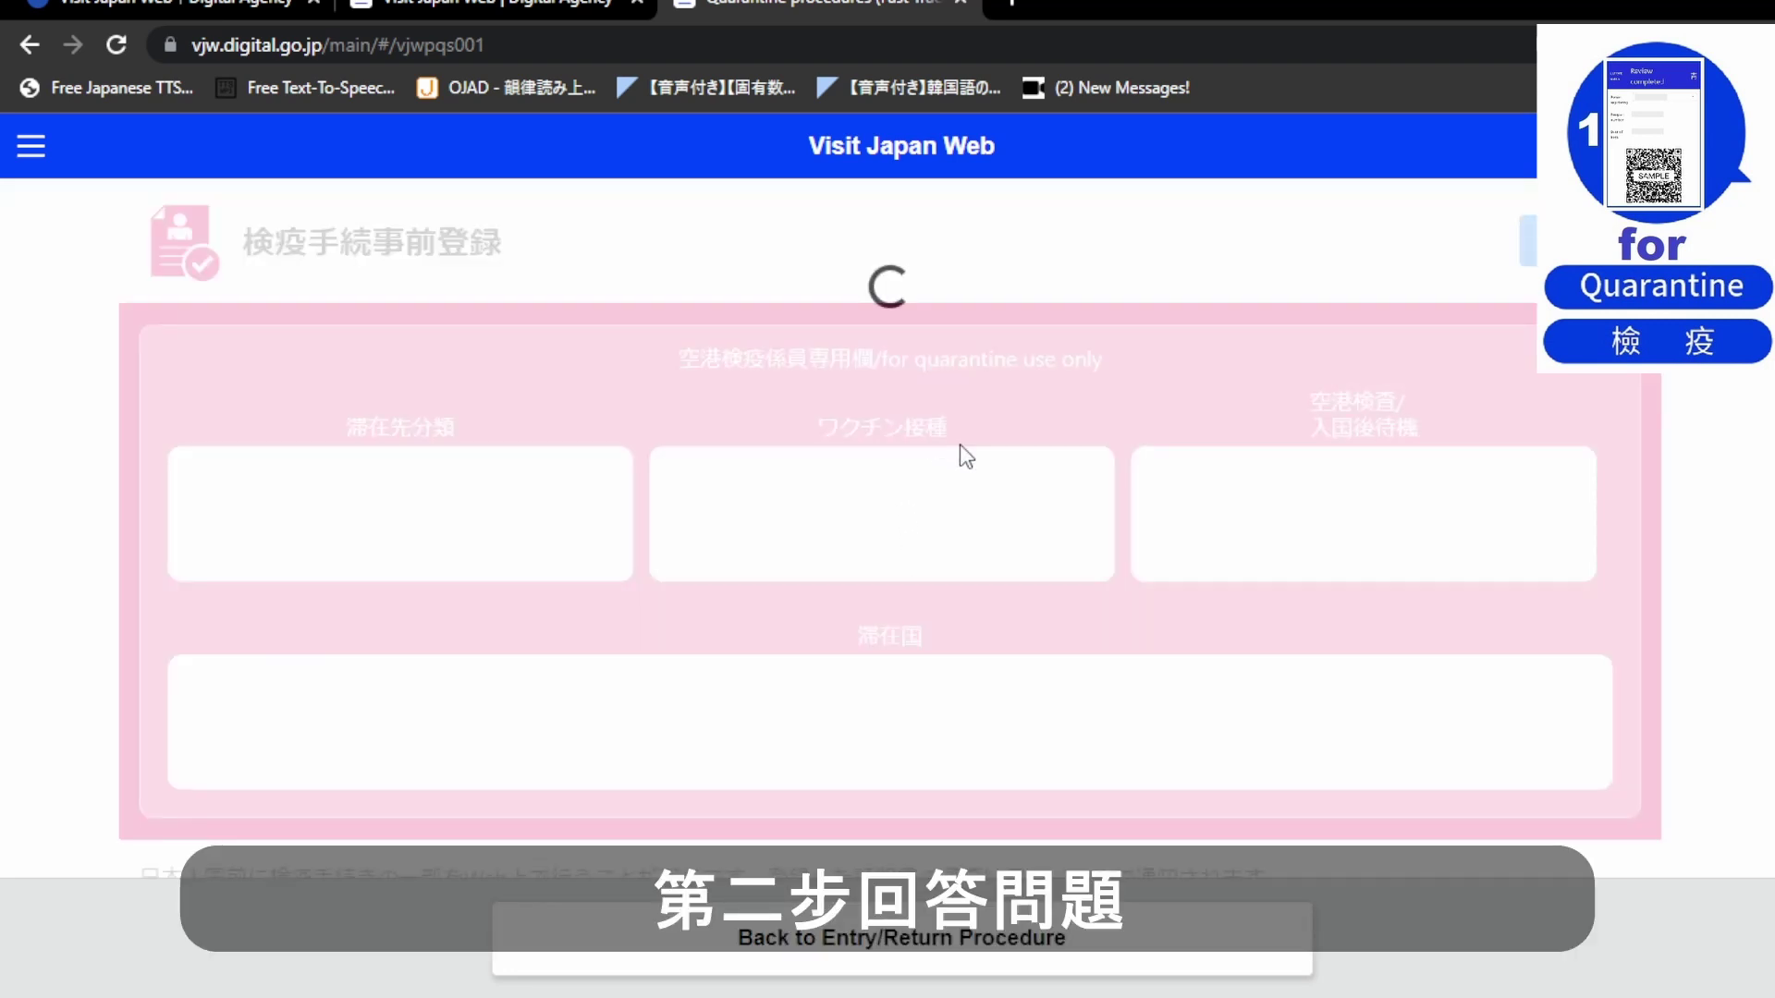
scroll(966, 453, down, 10)
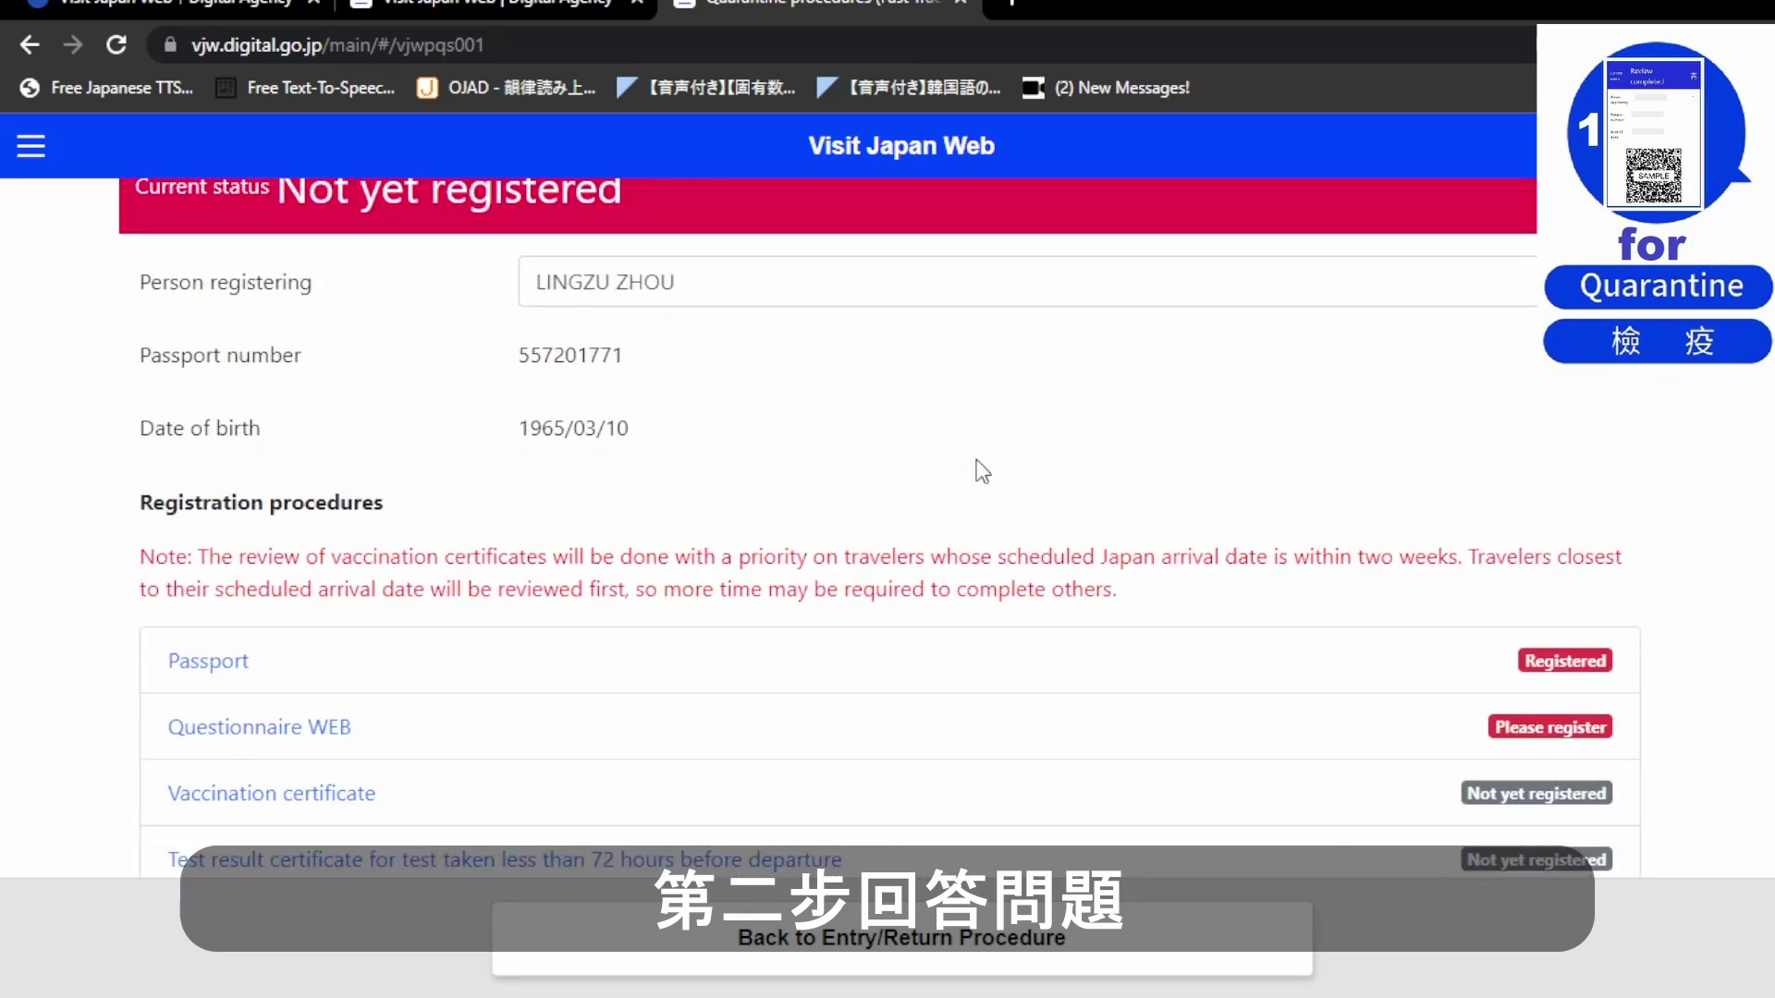
scroll(981, 471, down, 1)
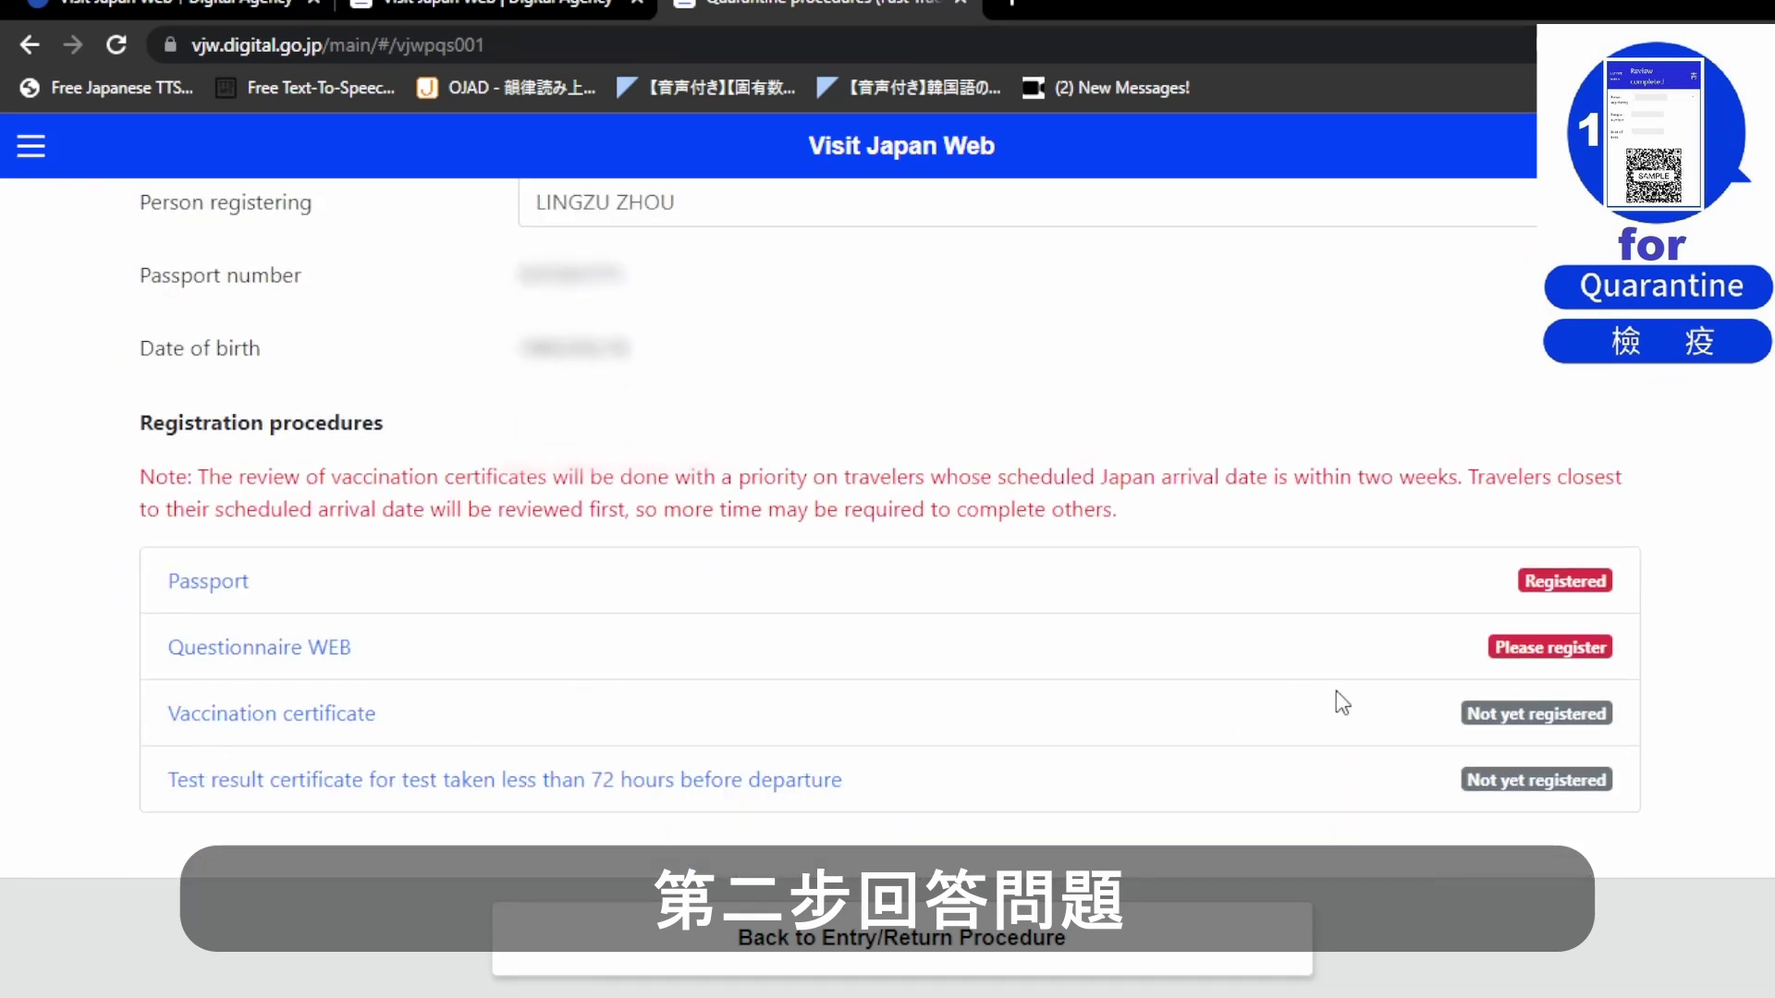
Open the health questionnaire and get through the first traveller details page
click(317, 655)
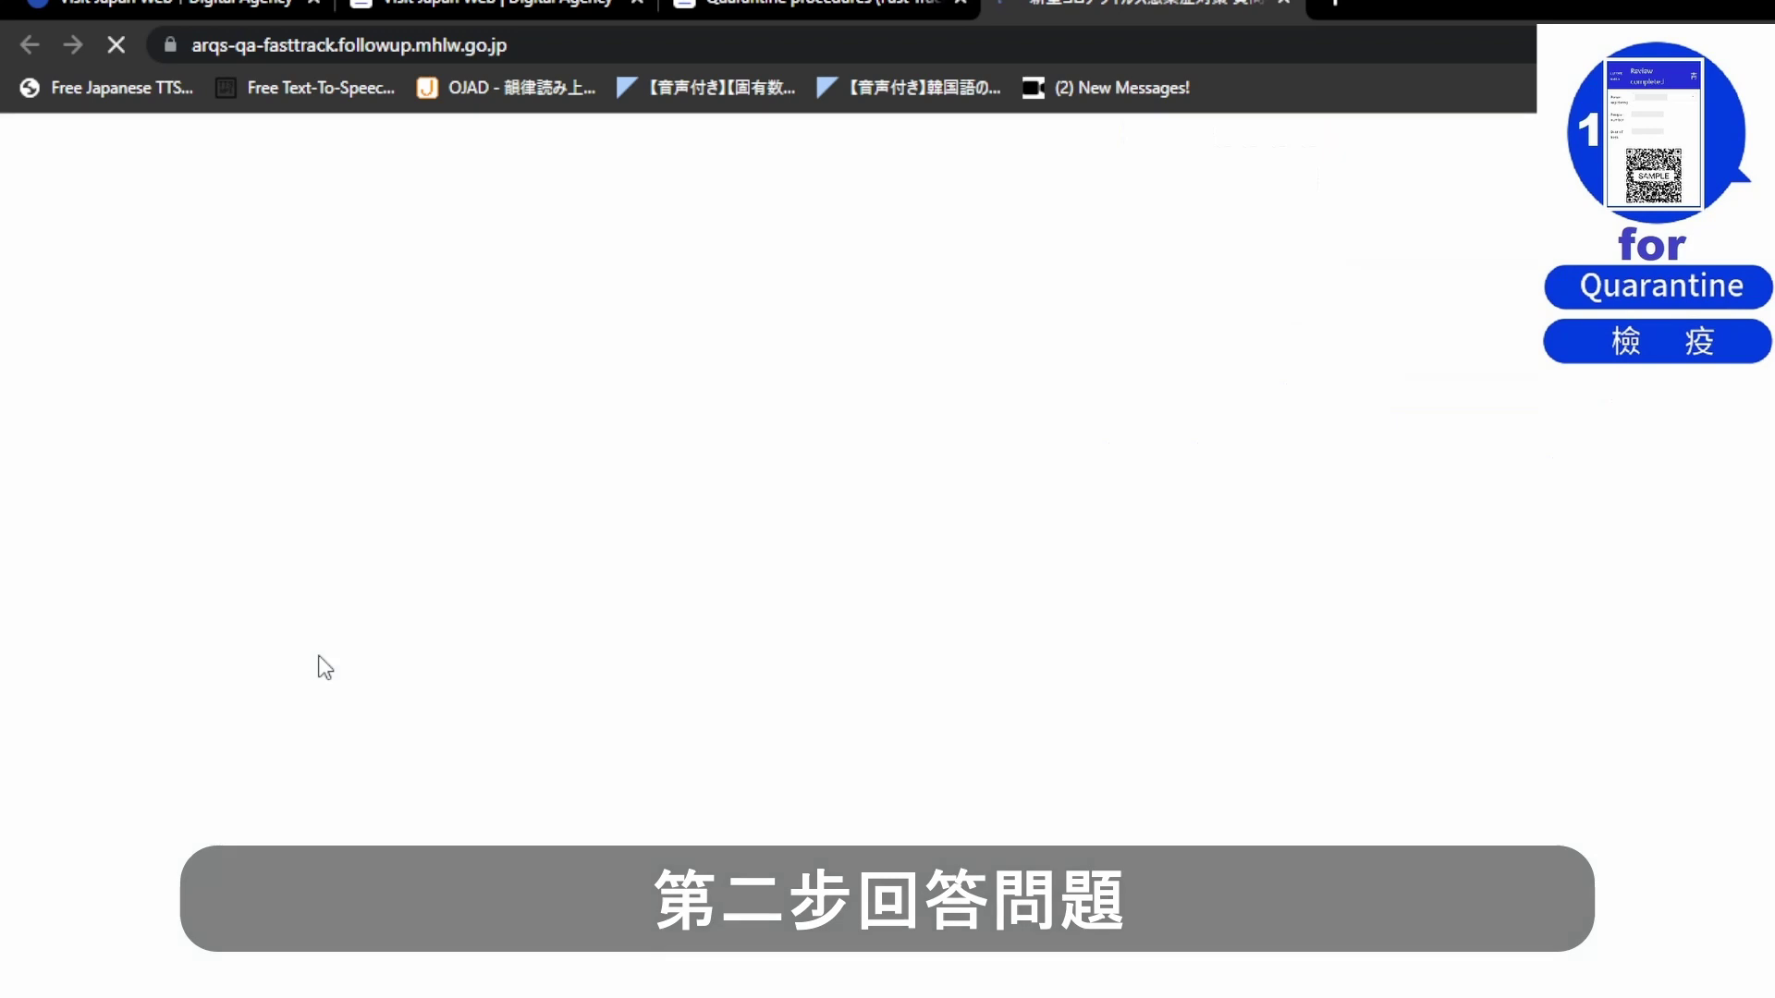
scroll(793, 703, down, 1)
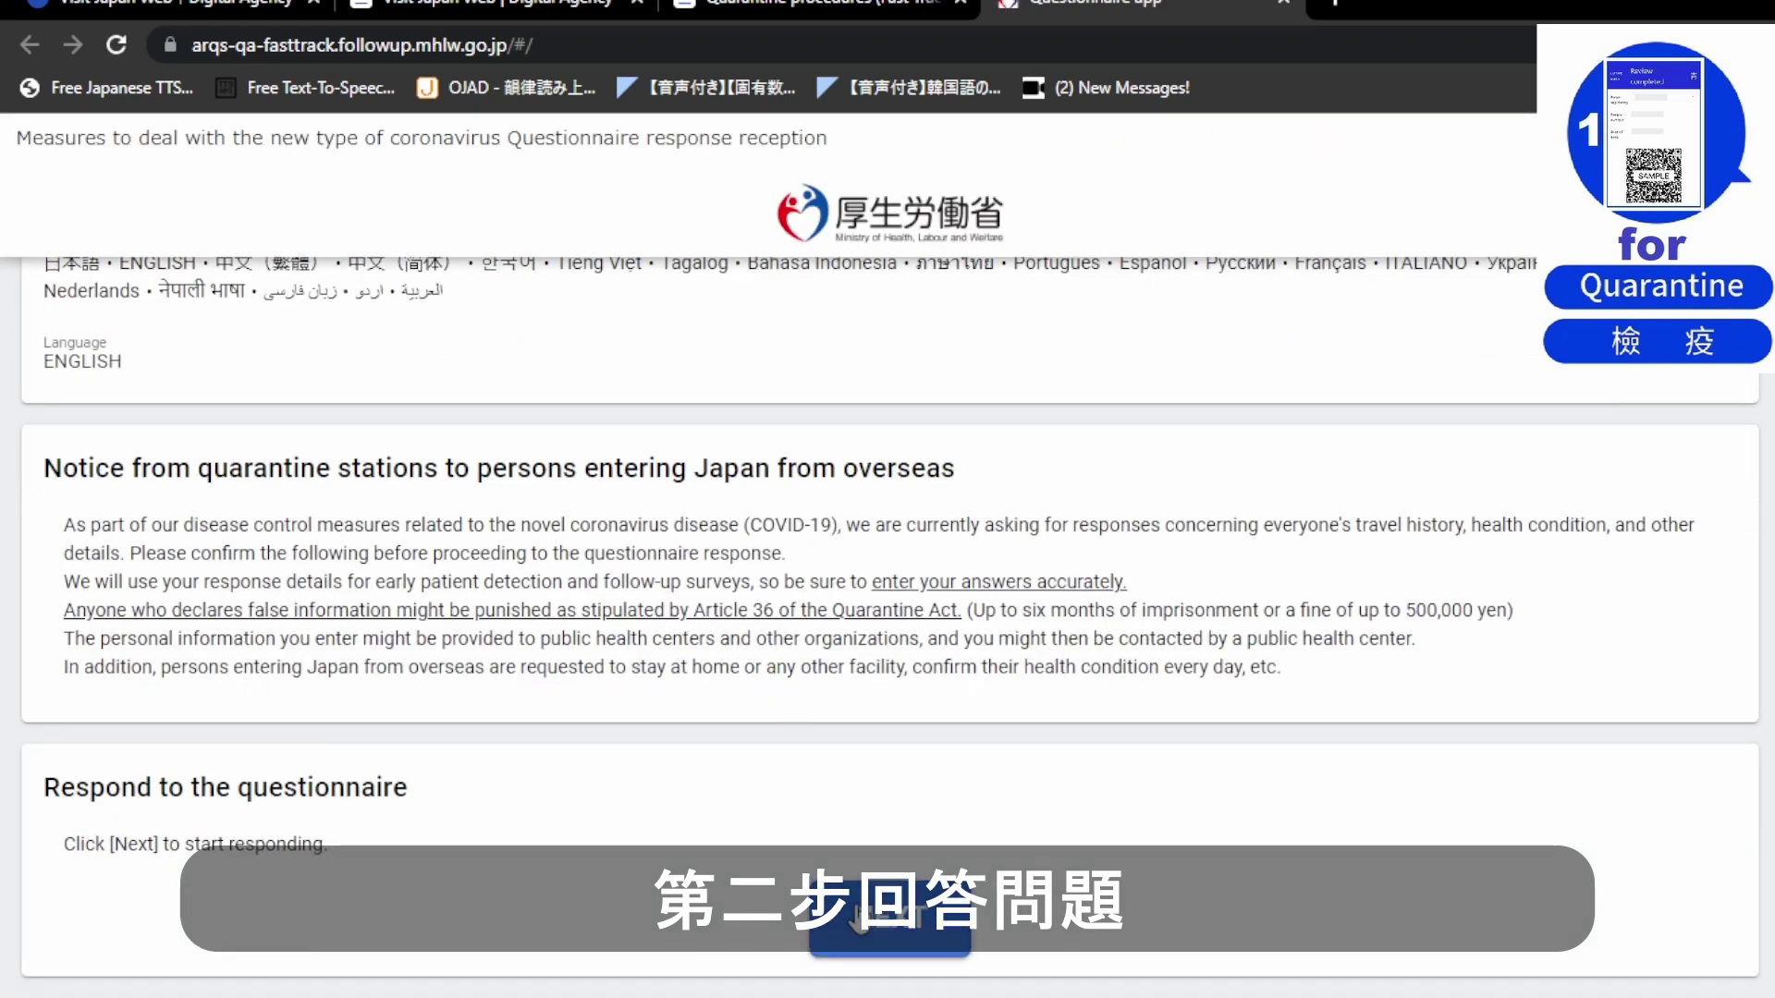
click(858, 918)
scroll(564, 732, down, 6)
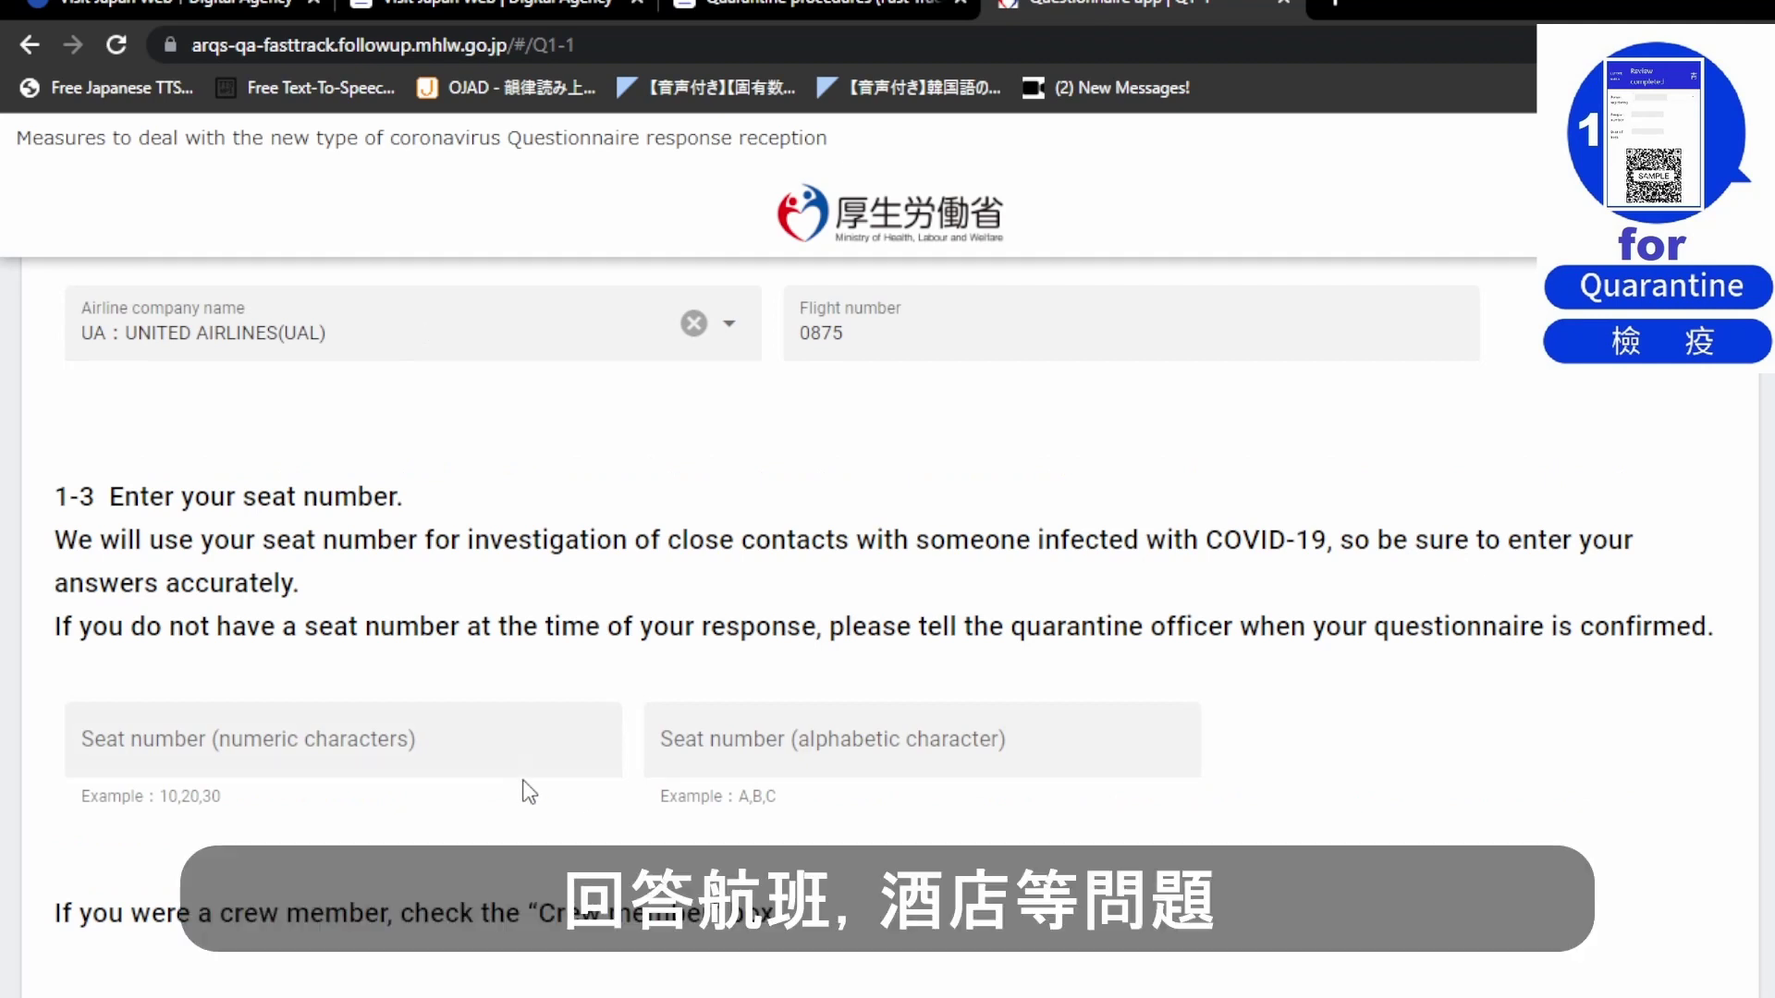
scroll(527, 791, up, 6)
scroll(524, 775, down, 6)
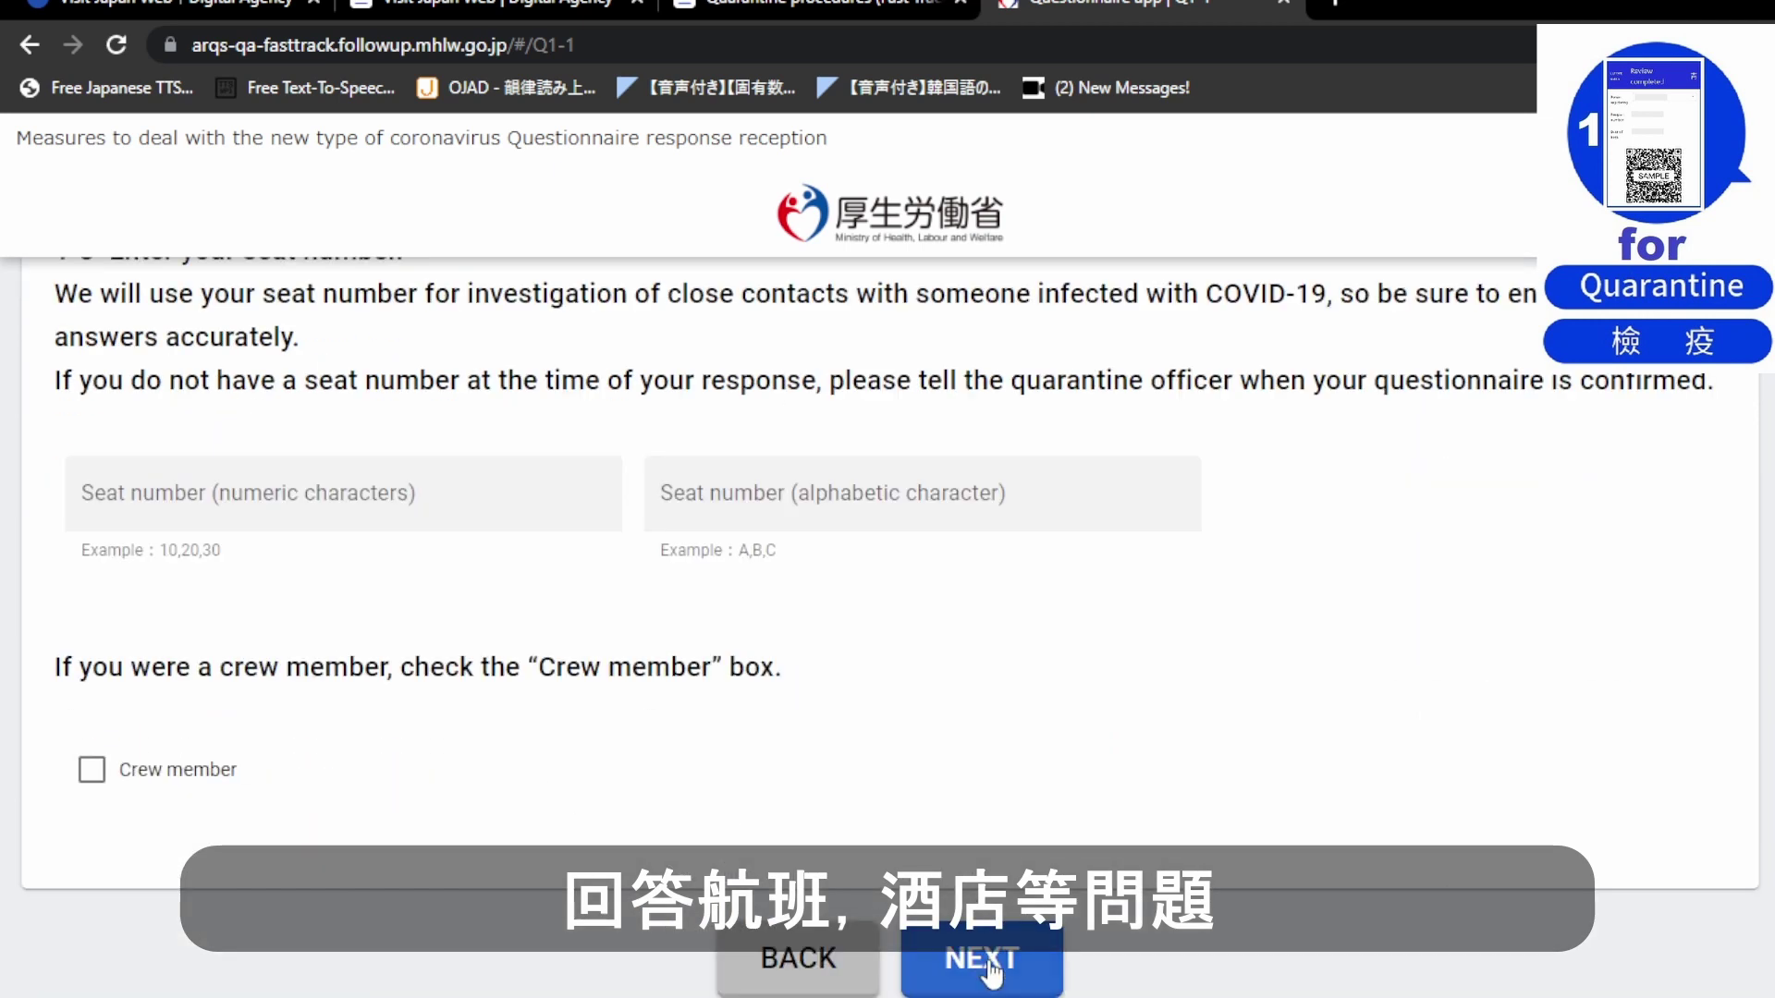
click(971, 933)
Fill in the accommodation address with 4 Chome, municipality and town
scroll(974, 932, down, 4)
scroll(973, 932, down, 5)
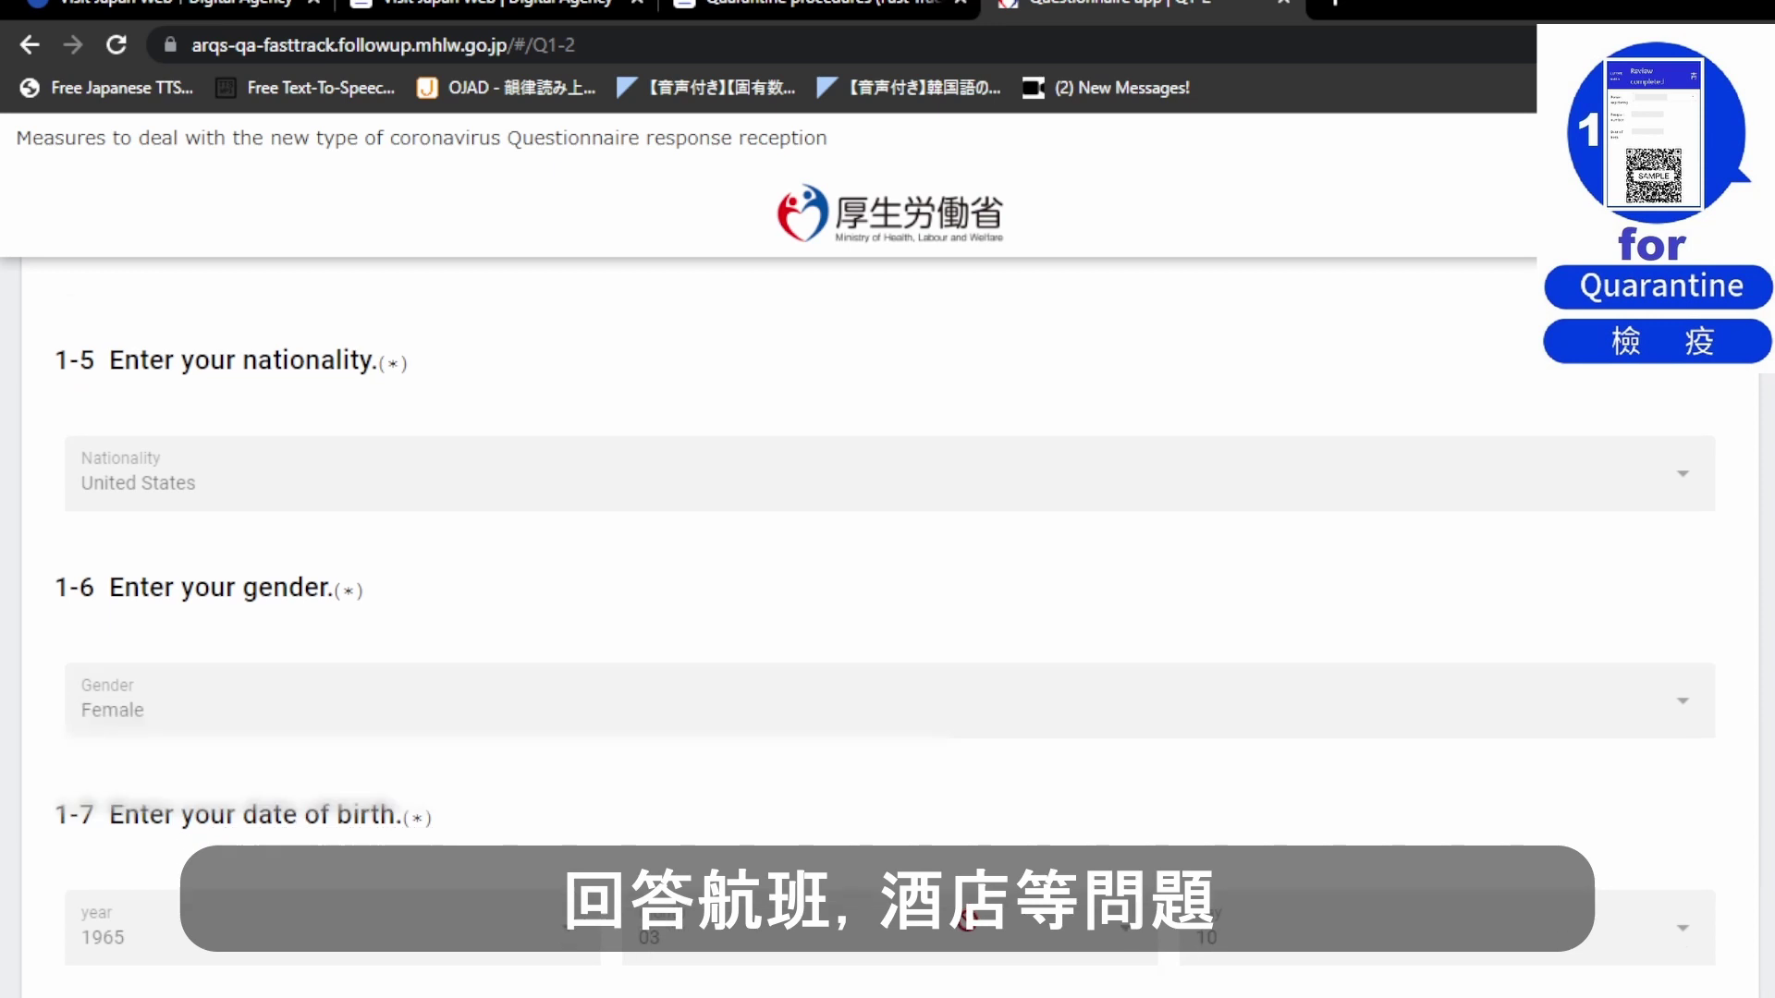
click(980, 952)
scroll(973, 865, down, 4)
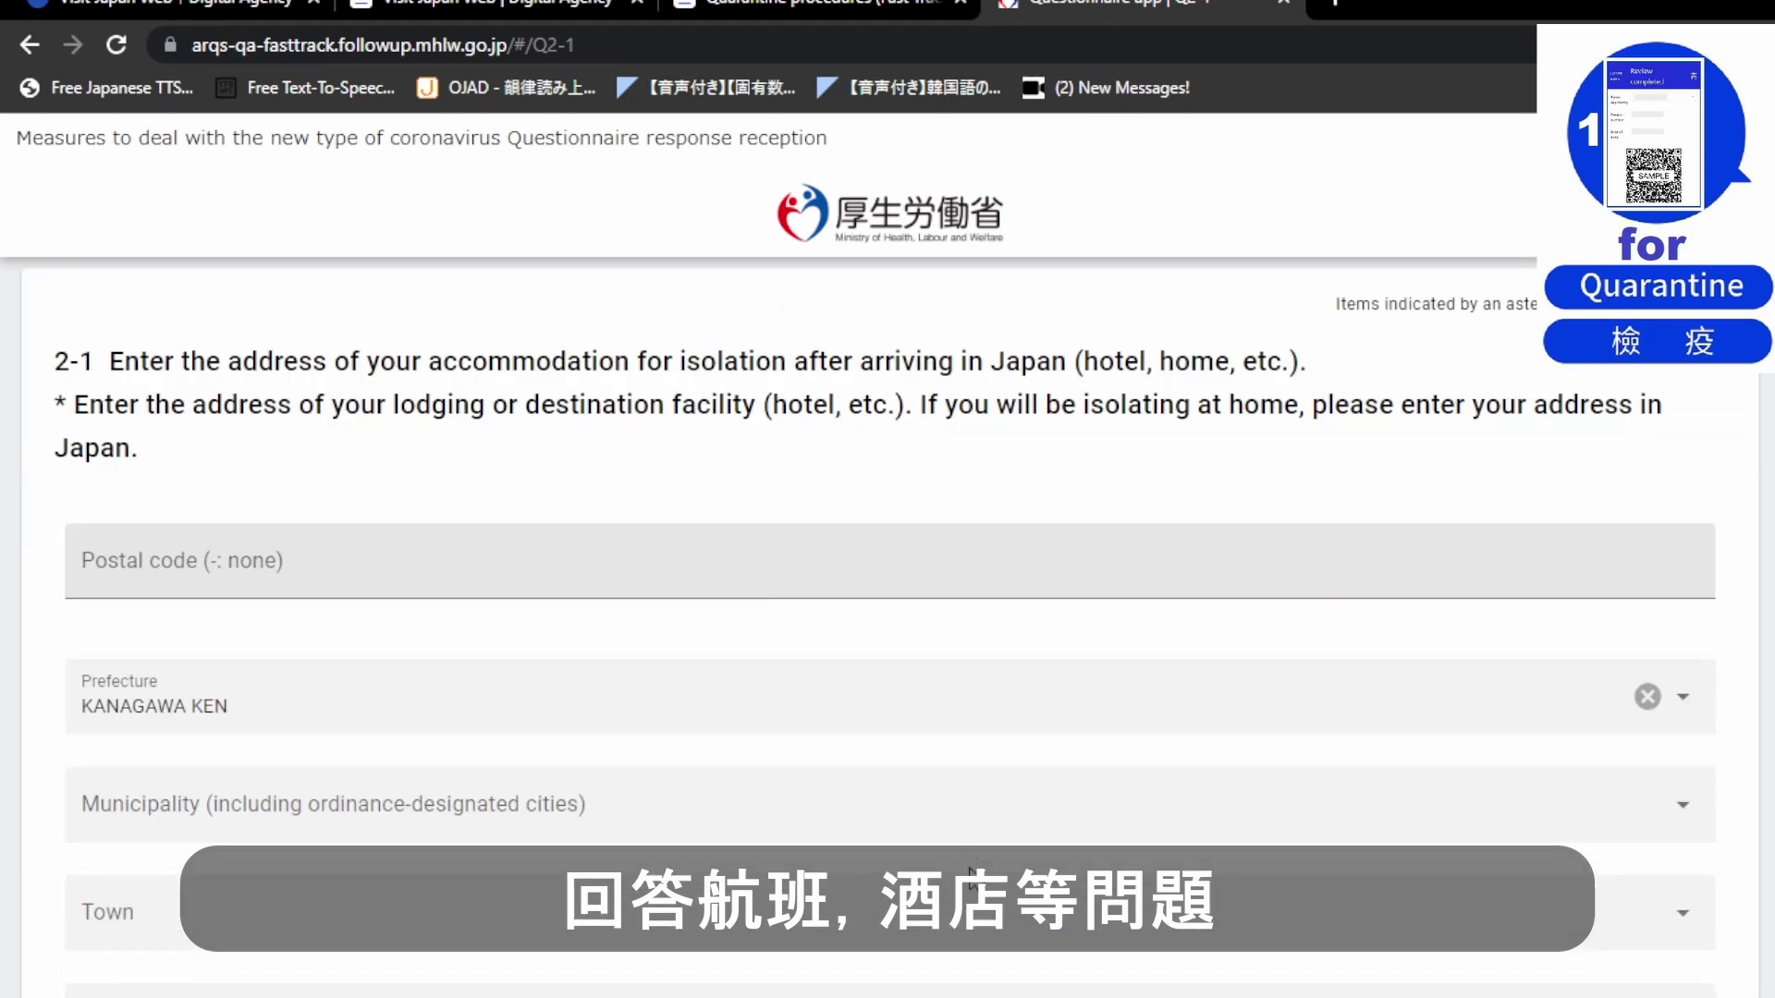
click(1006, 674)
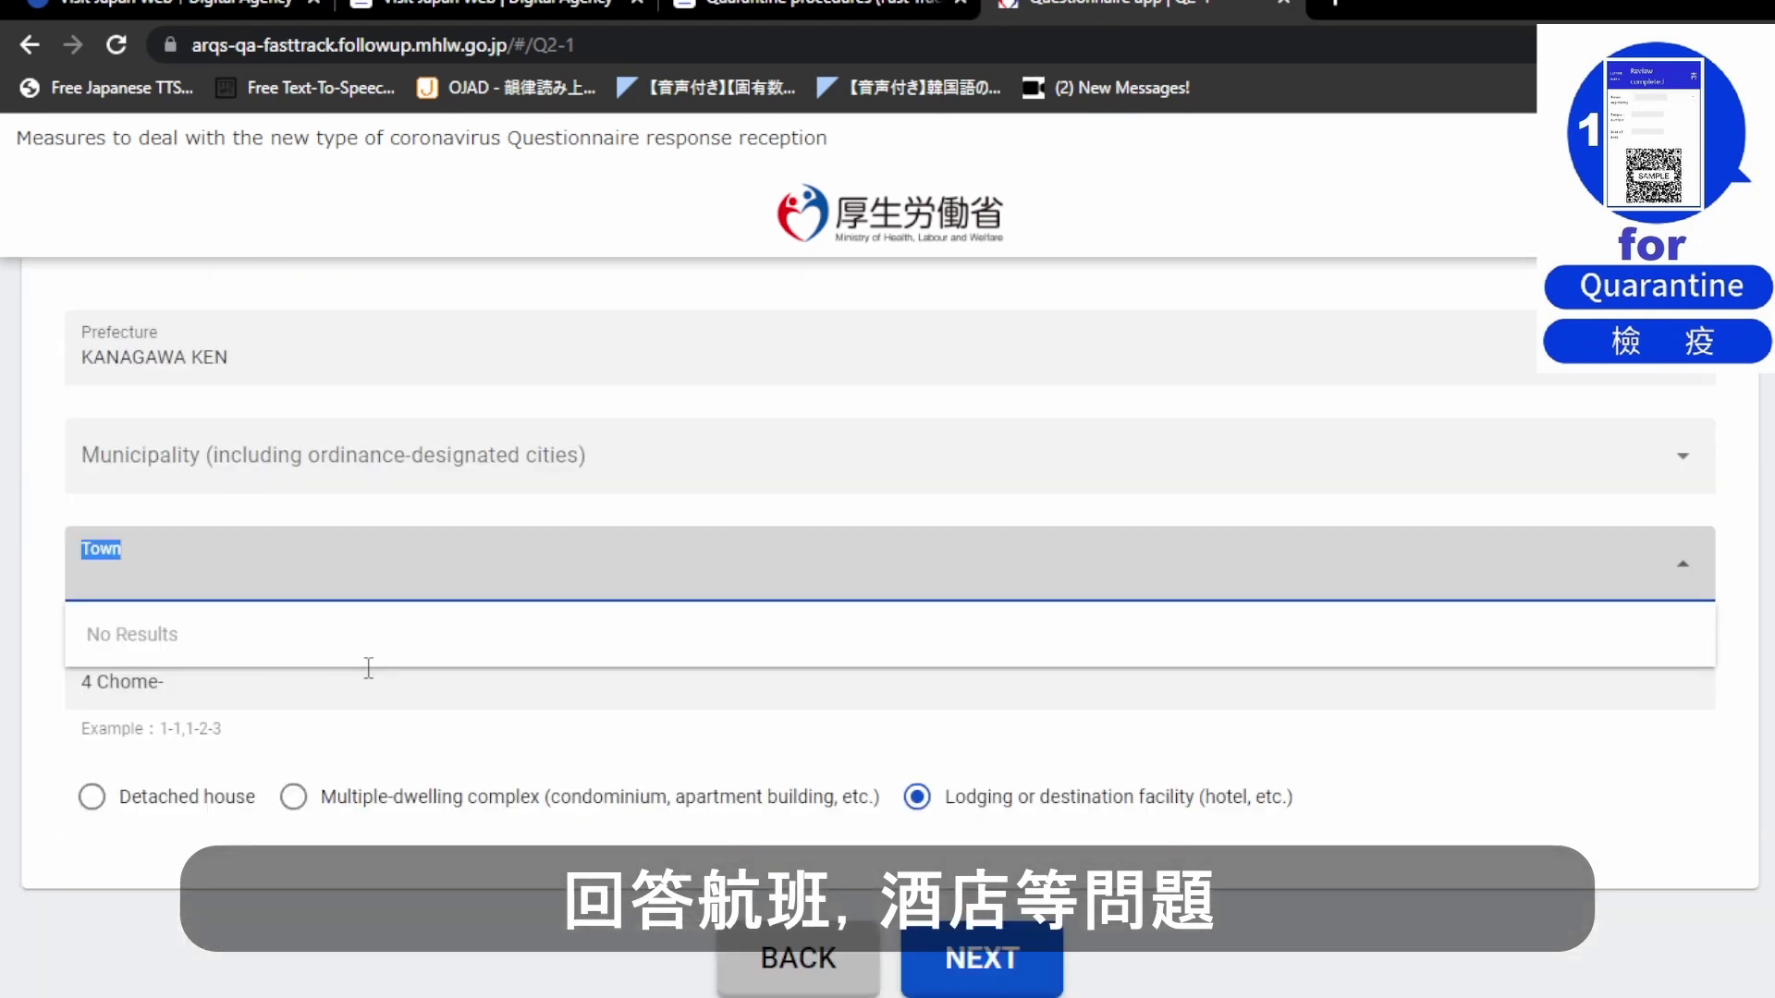
key(Tab)
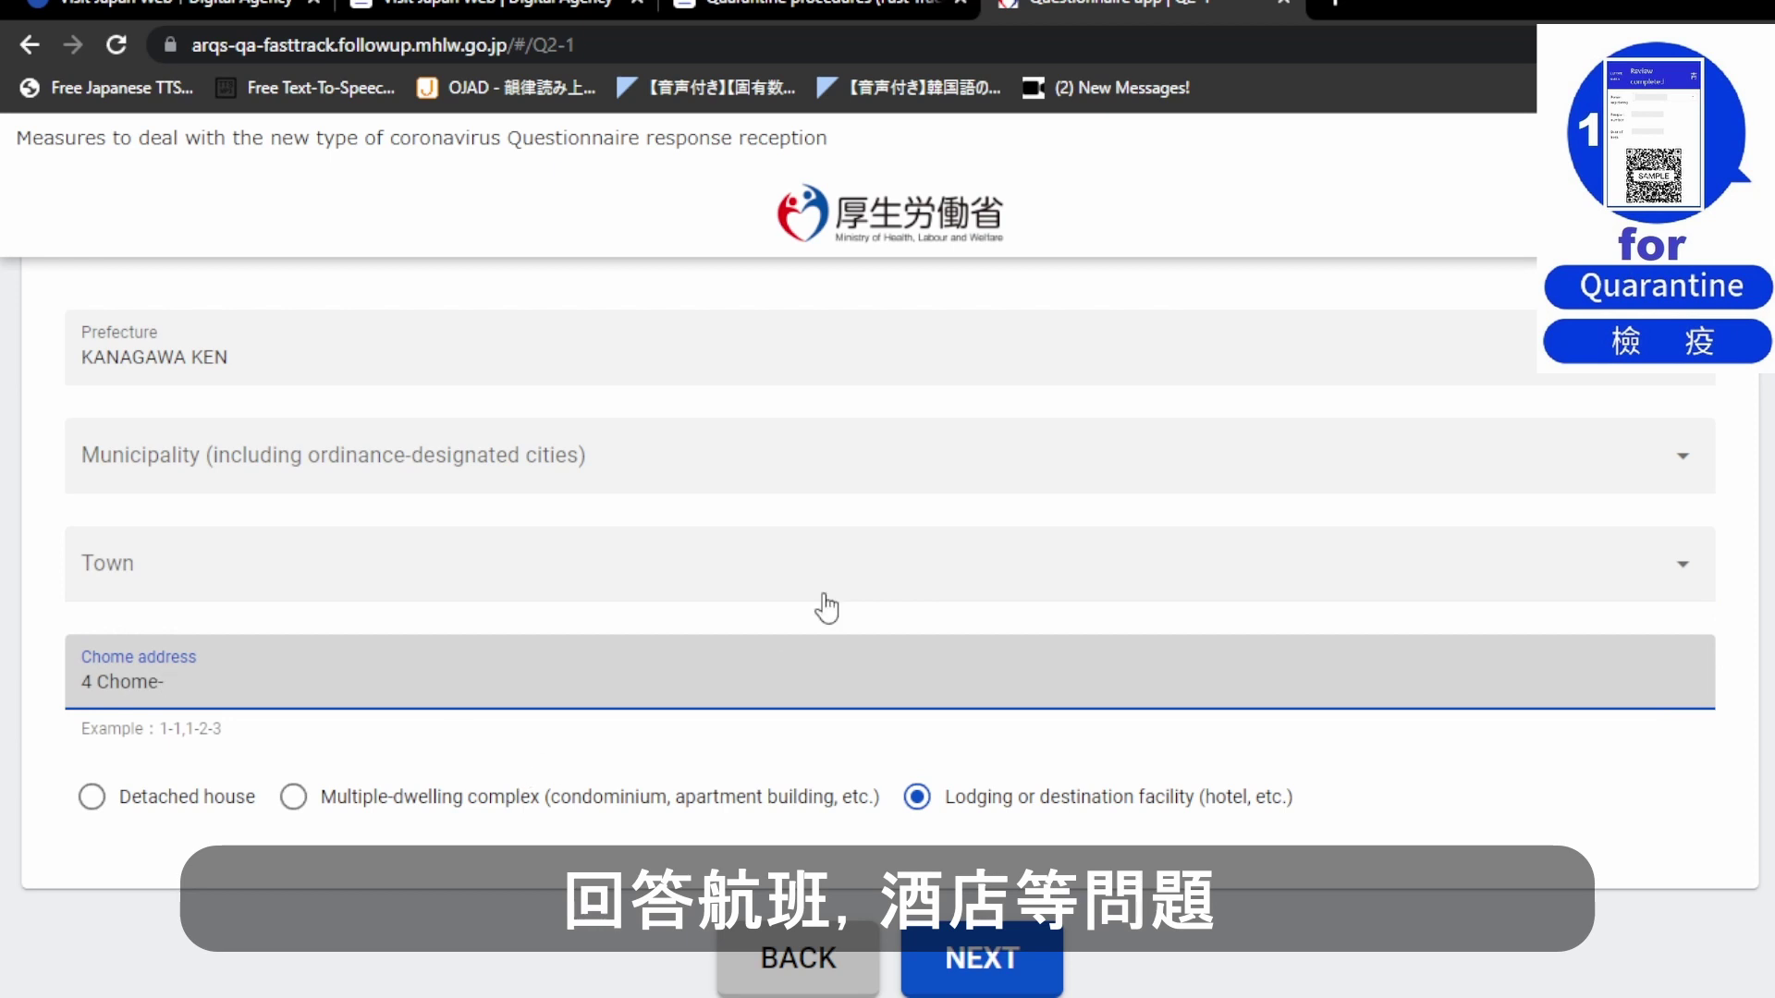
click(646, 467)
click(740, 568)
click(1027, 963)
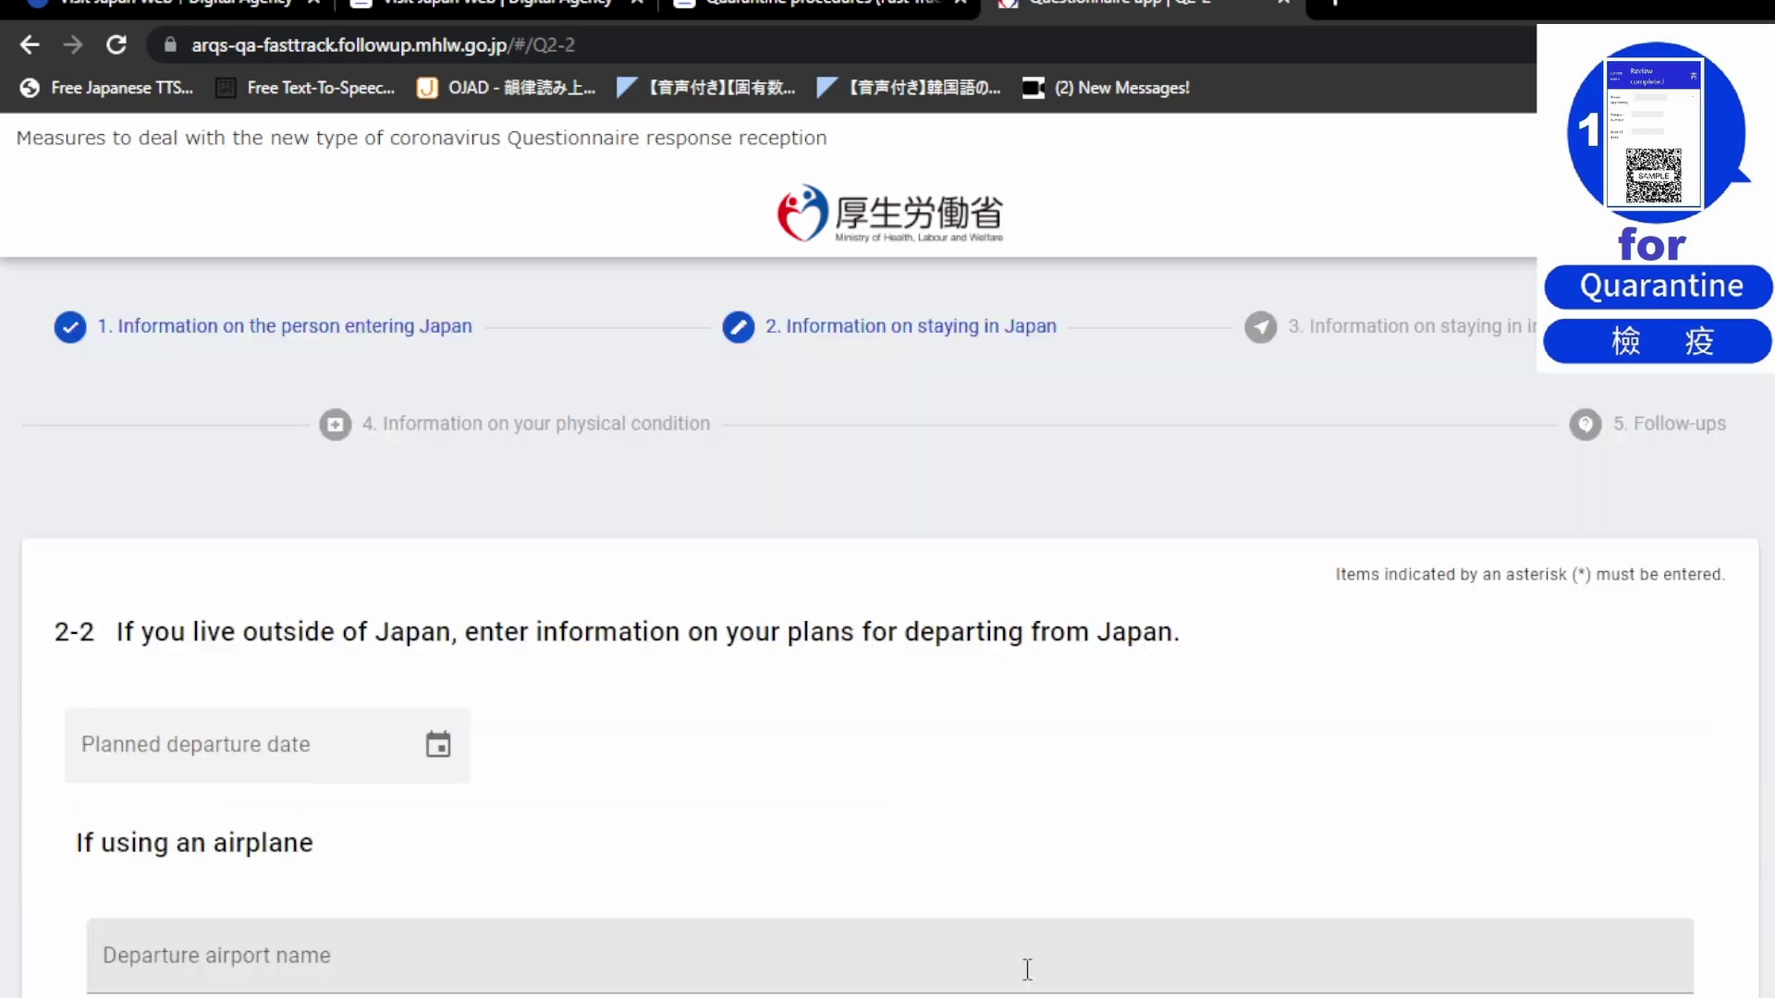
Enter the departure plan: 2022/12/24 from SFO airport, plus flight number
scroll(468, 786, down, 4)
click(392, 562)
text(SFO)
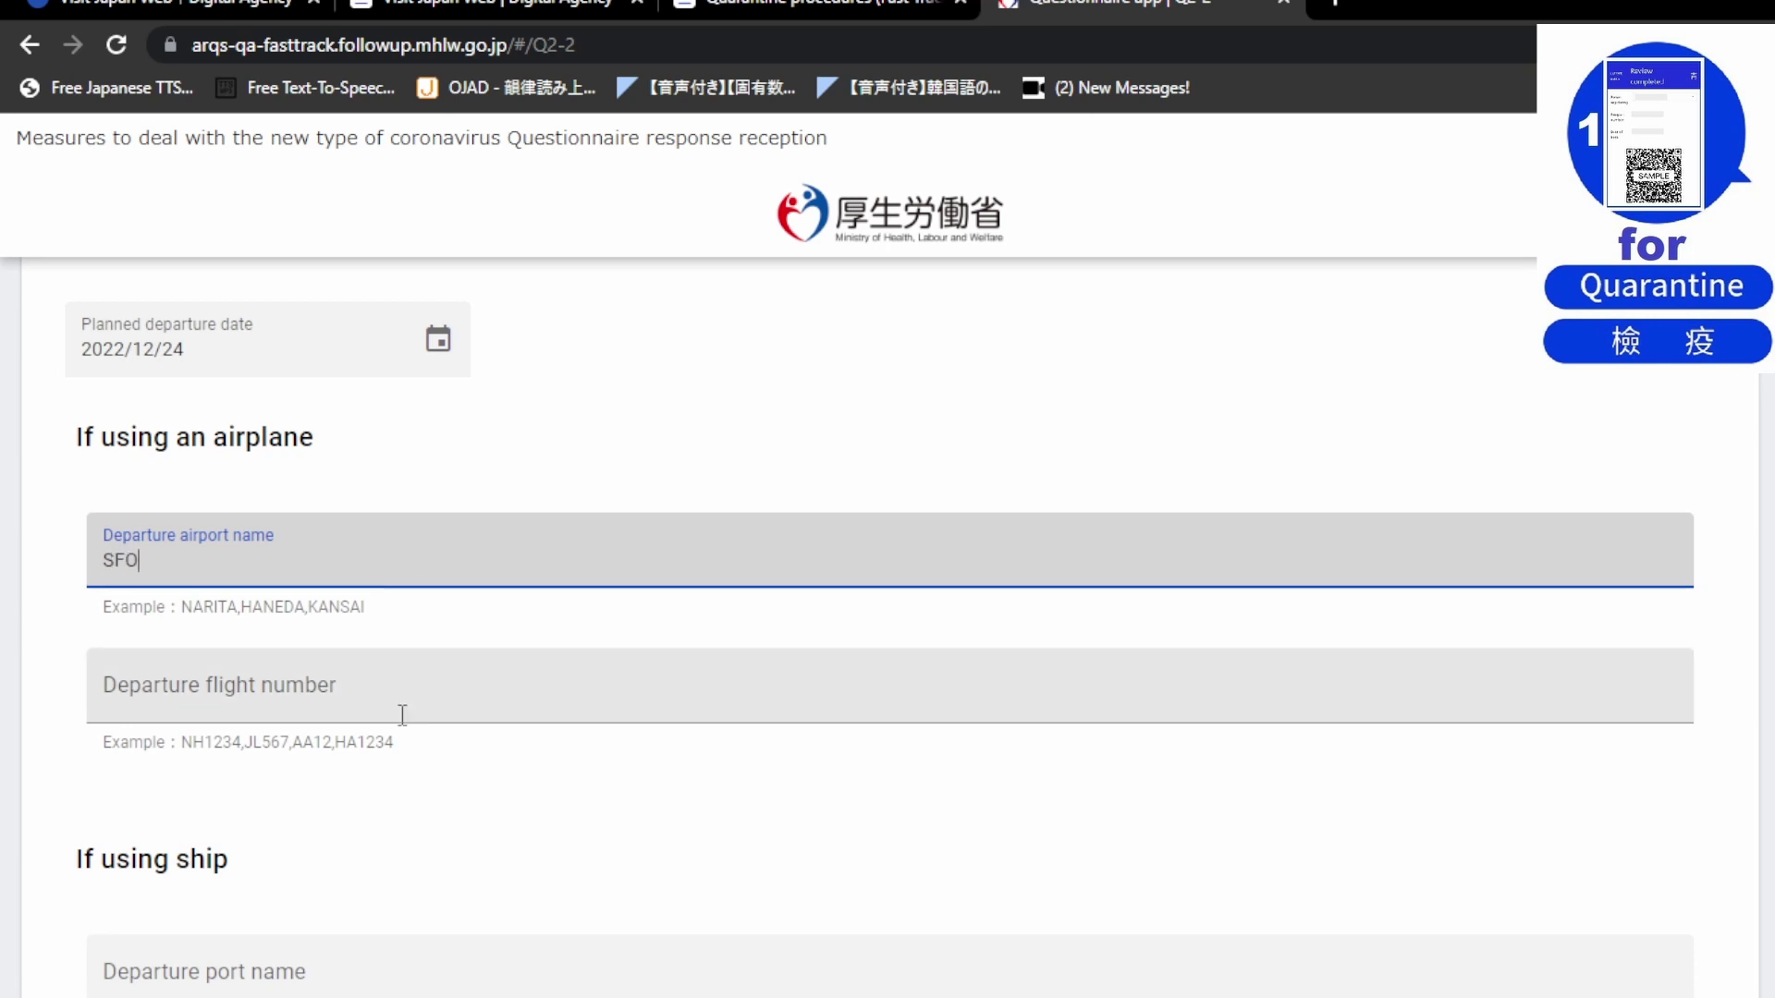
click(401, 699)
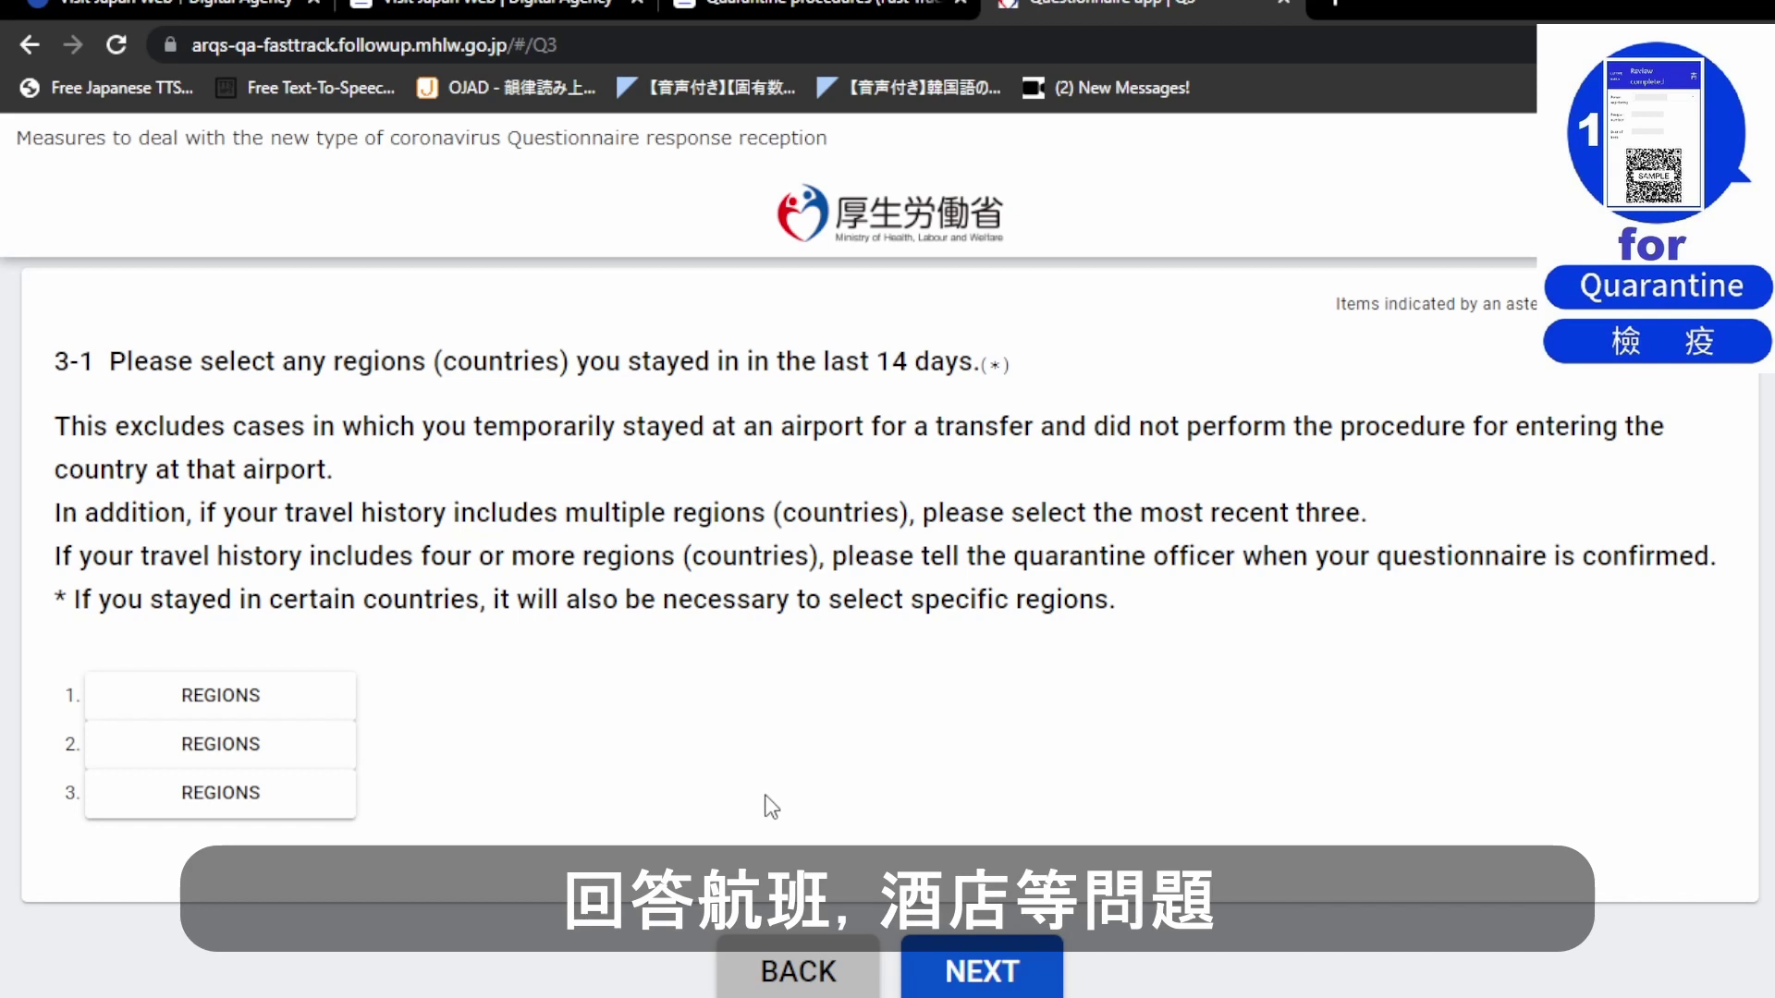
Record California, USA as the region stayed in during the last 14 days
click(269, 700)
scroll(841, 747, down, 10)
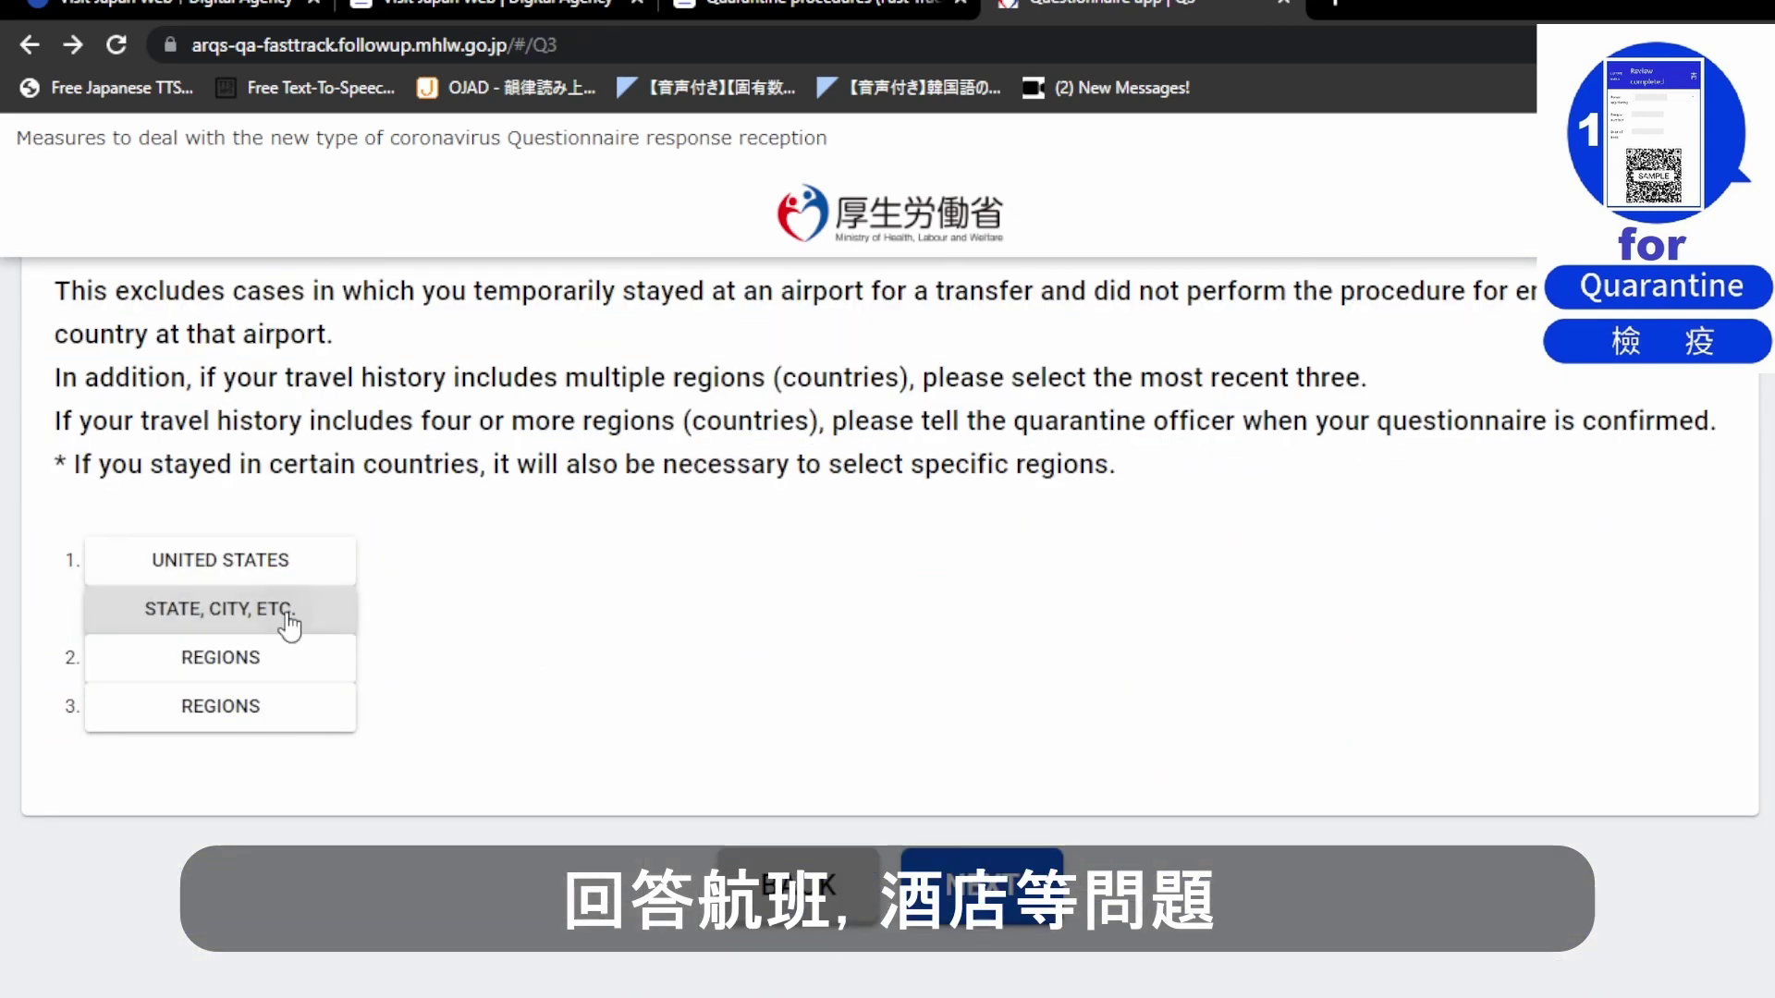
click(287, 622)
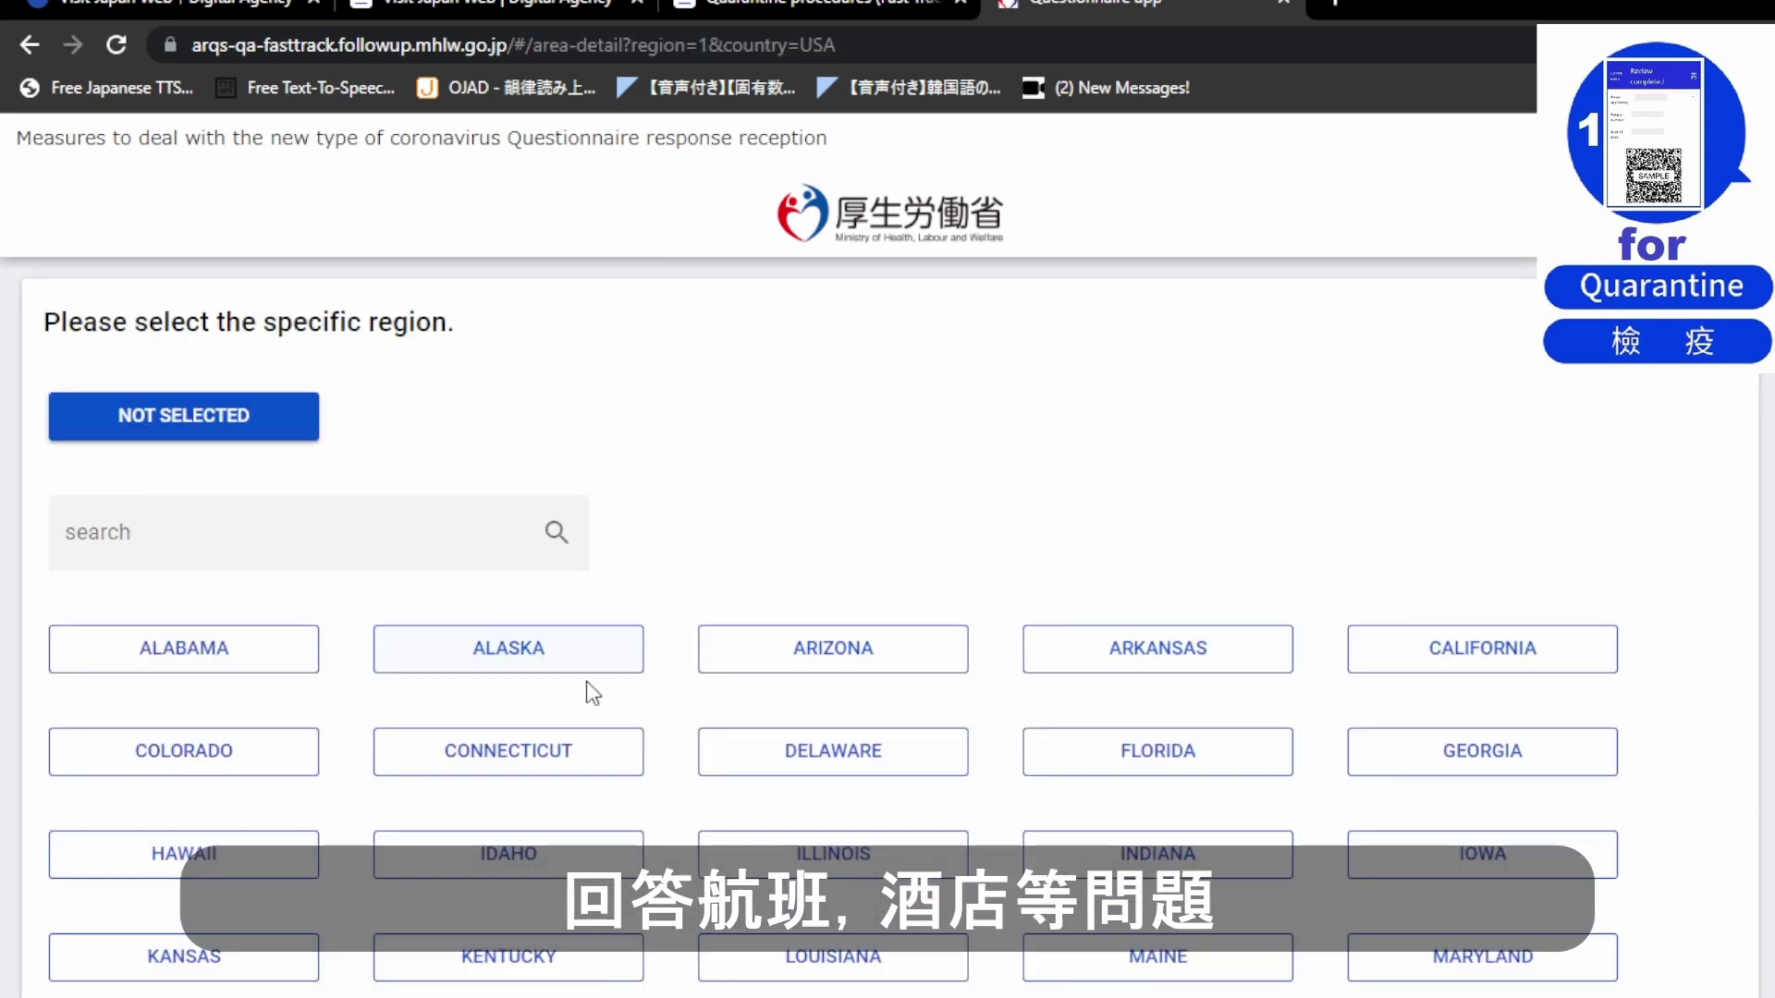
click(1478, 673)
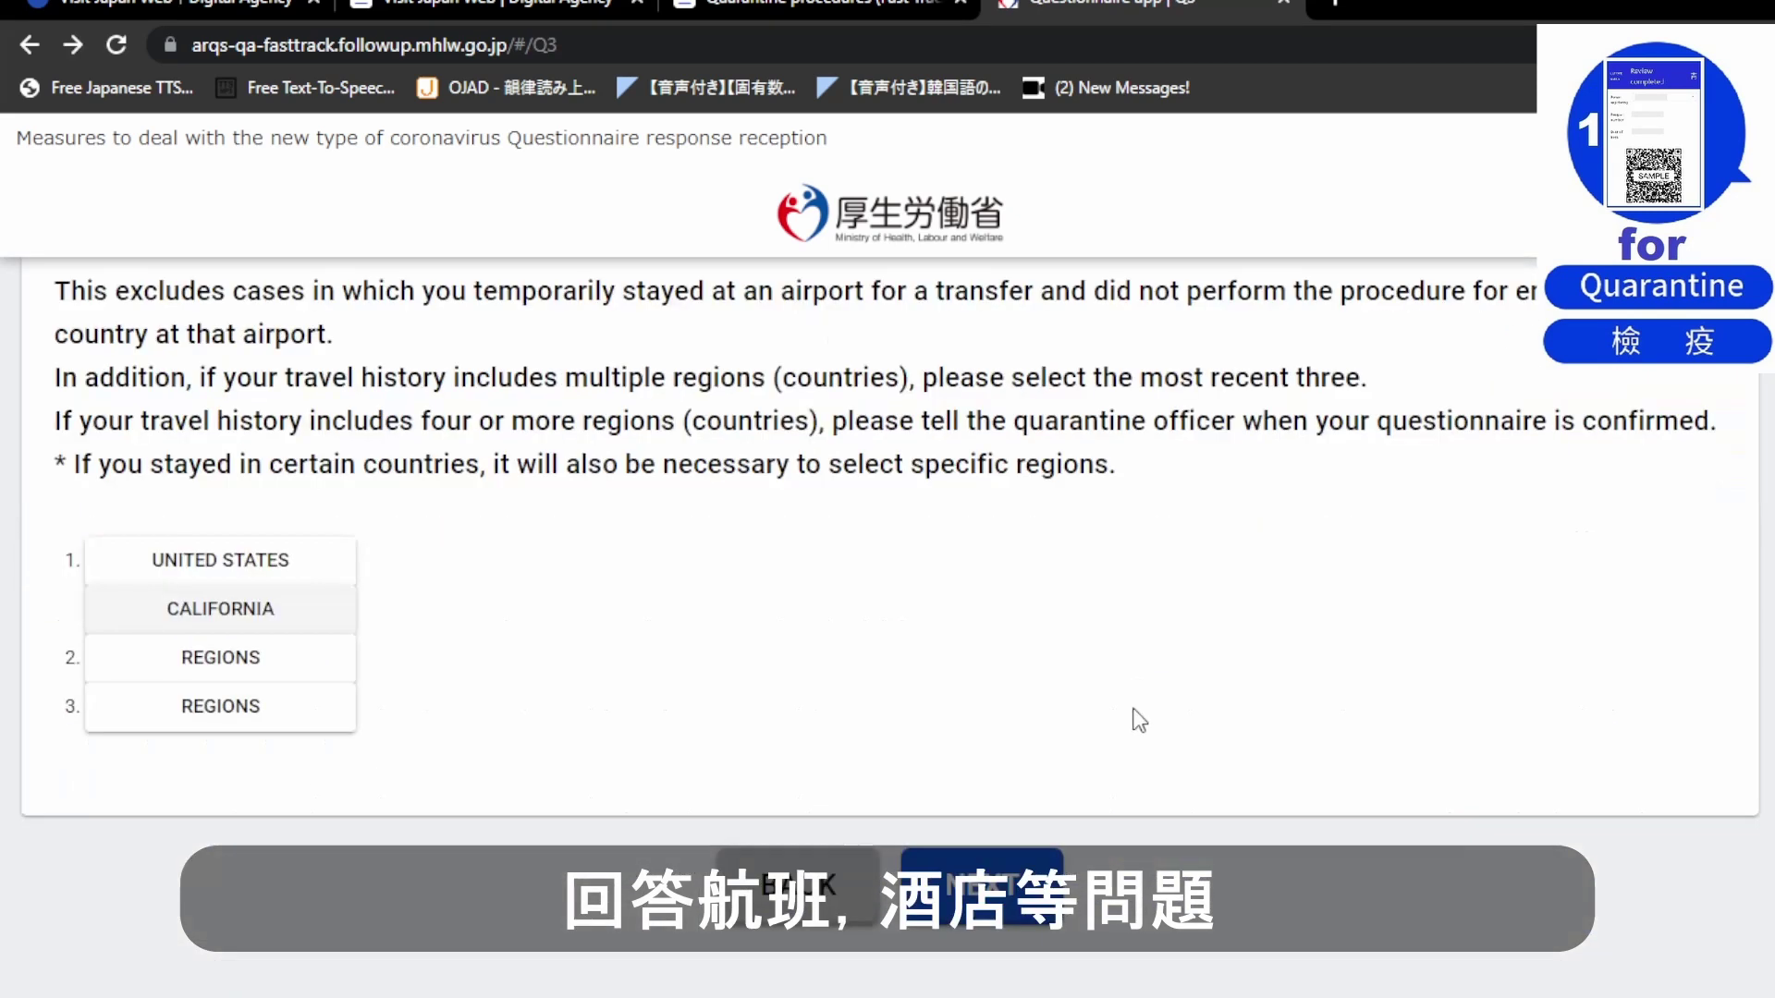
click(955, 874)
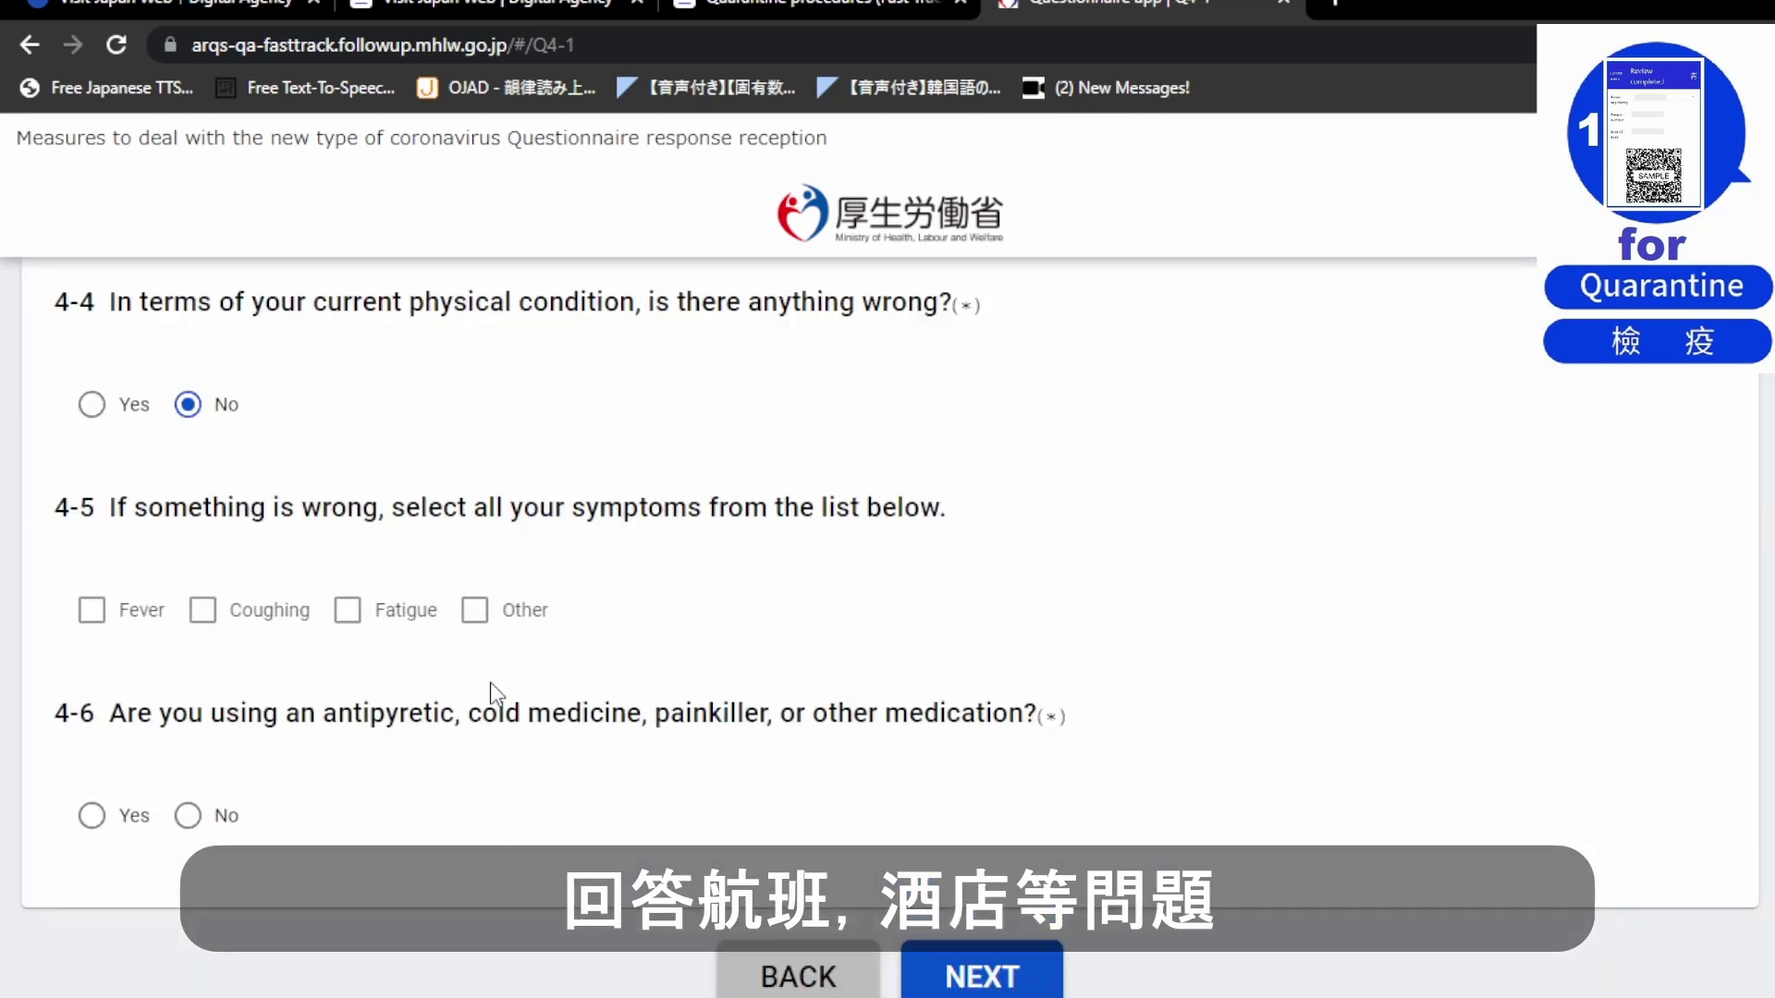
Answer No to taking medication and add another follow-up contact phone number
click(222, 816)
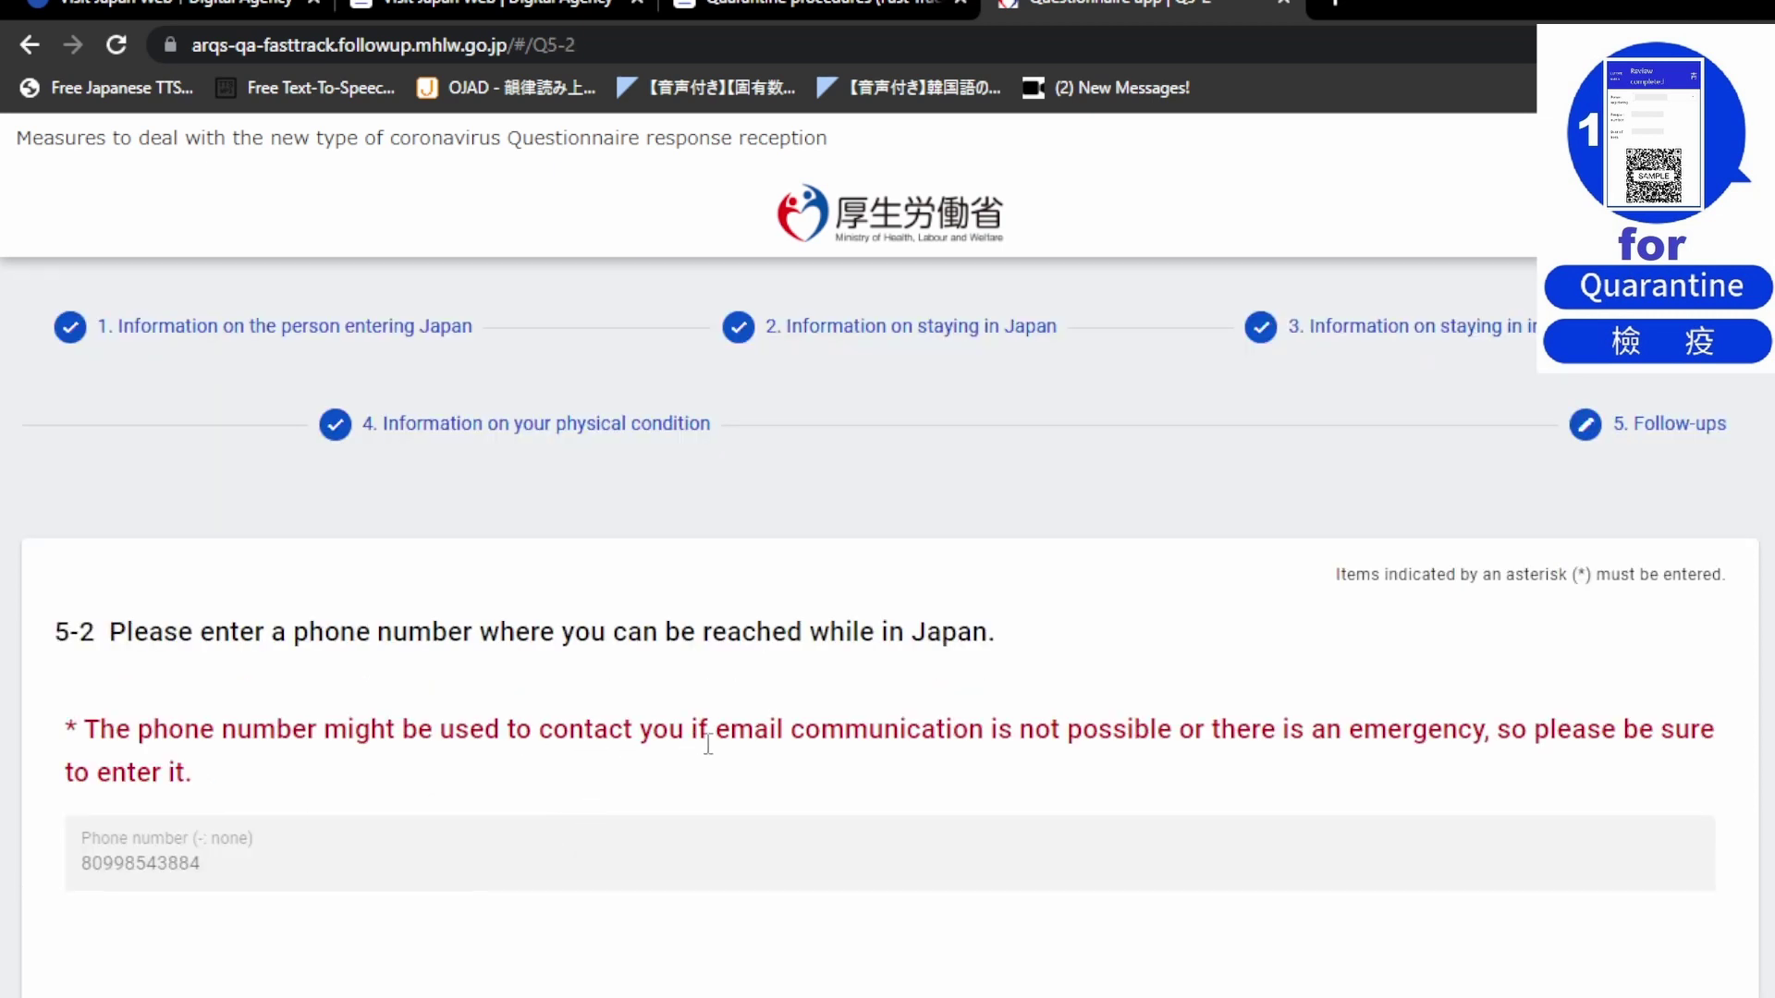
scroll(723, 803, down, 3)
scroll(704, 809, down, 2)
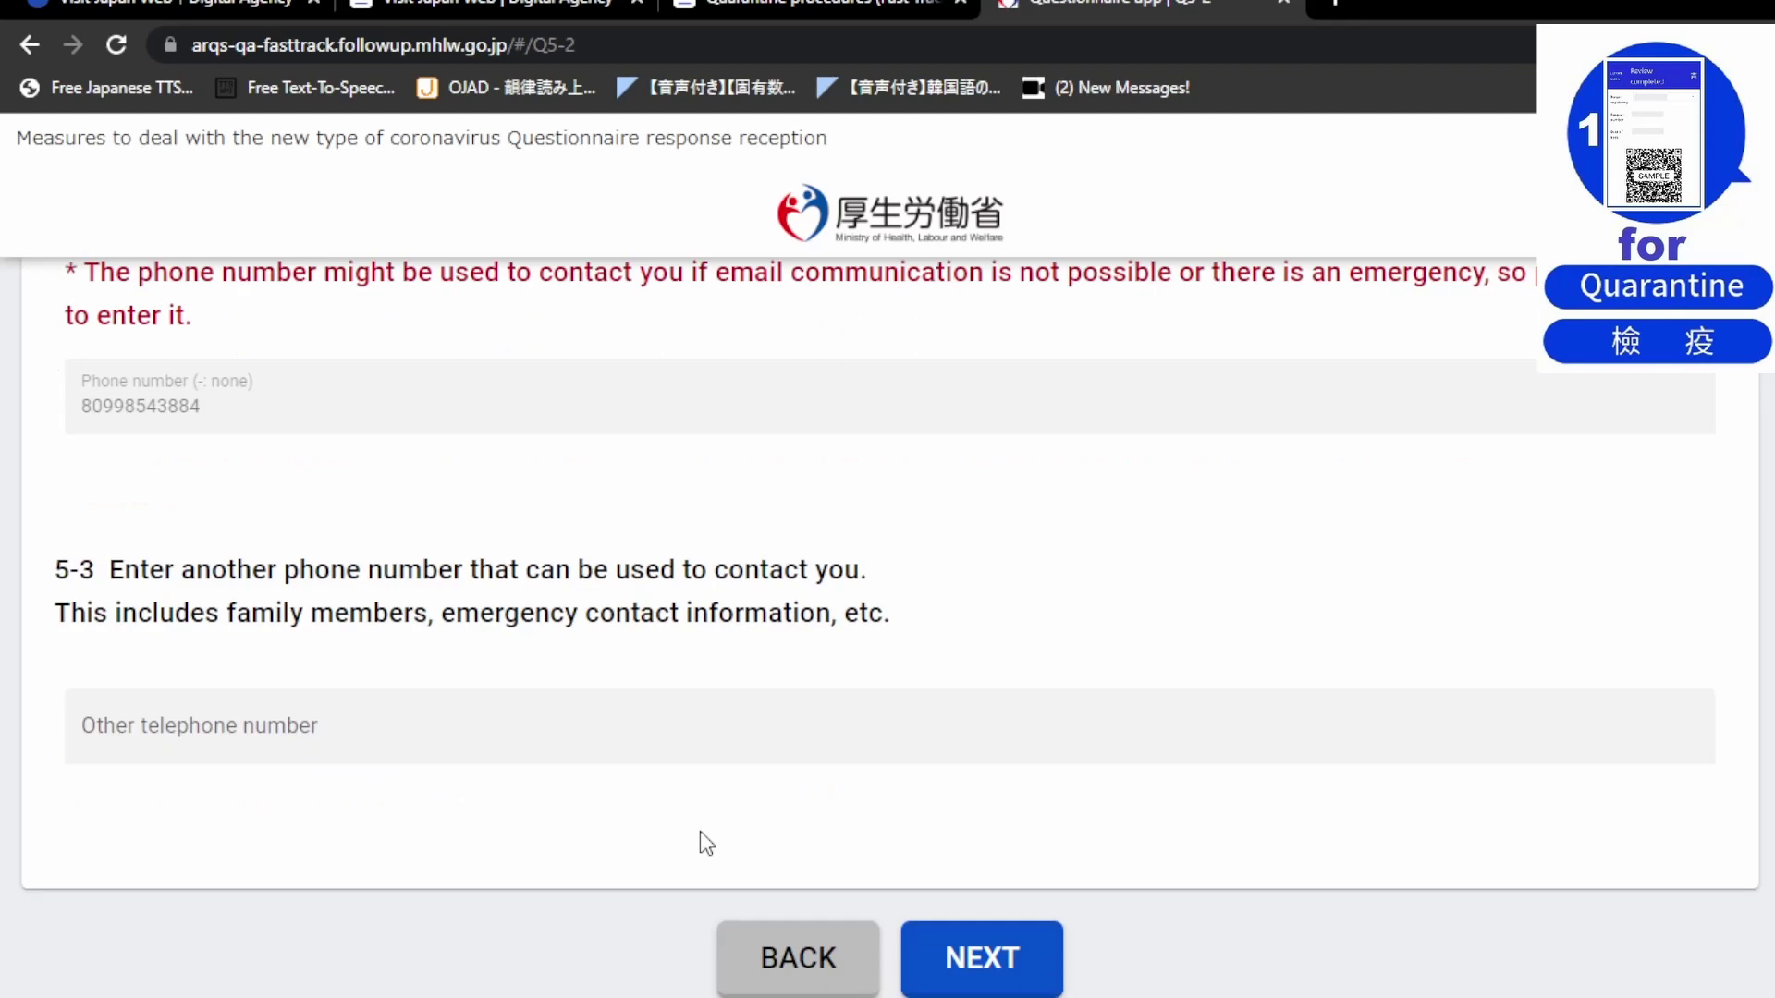
click(472, 730)
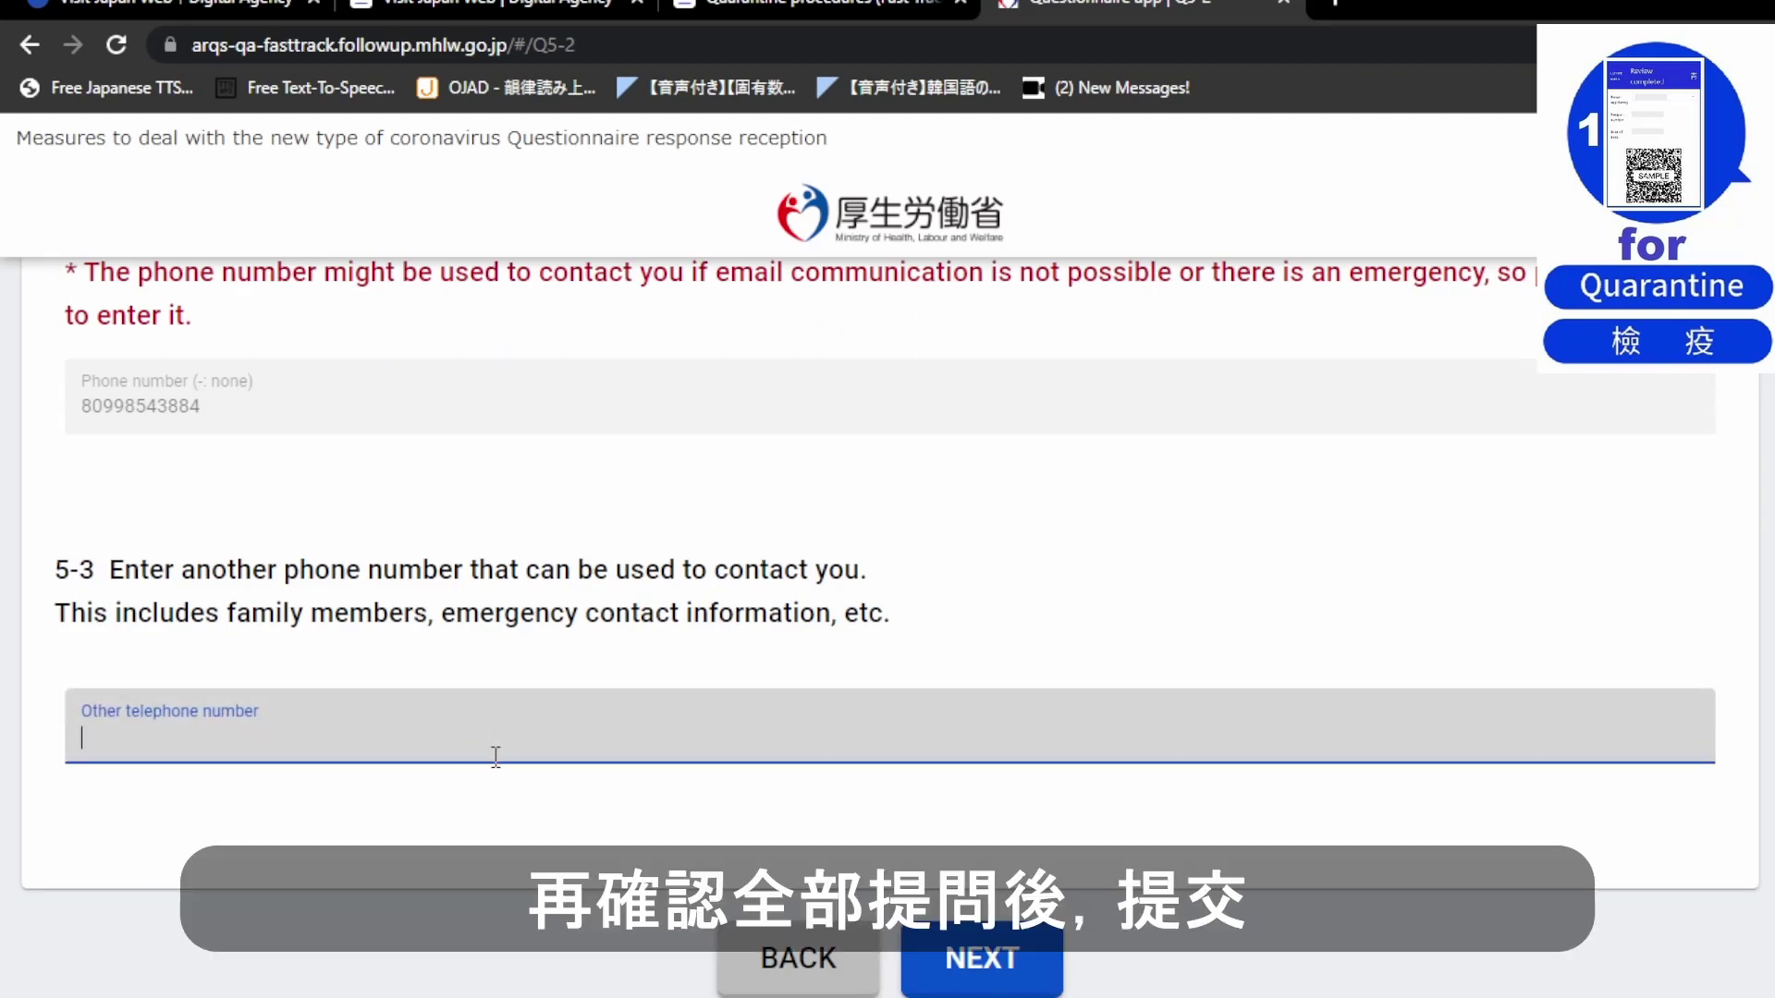
click(1017, 971)
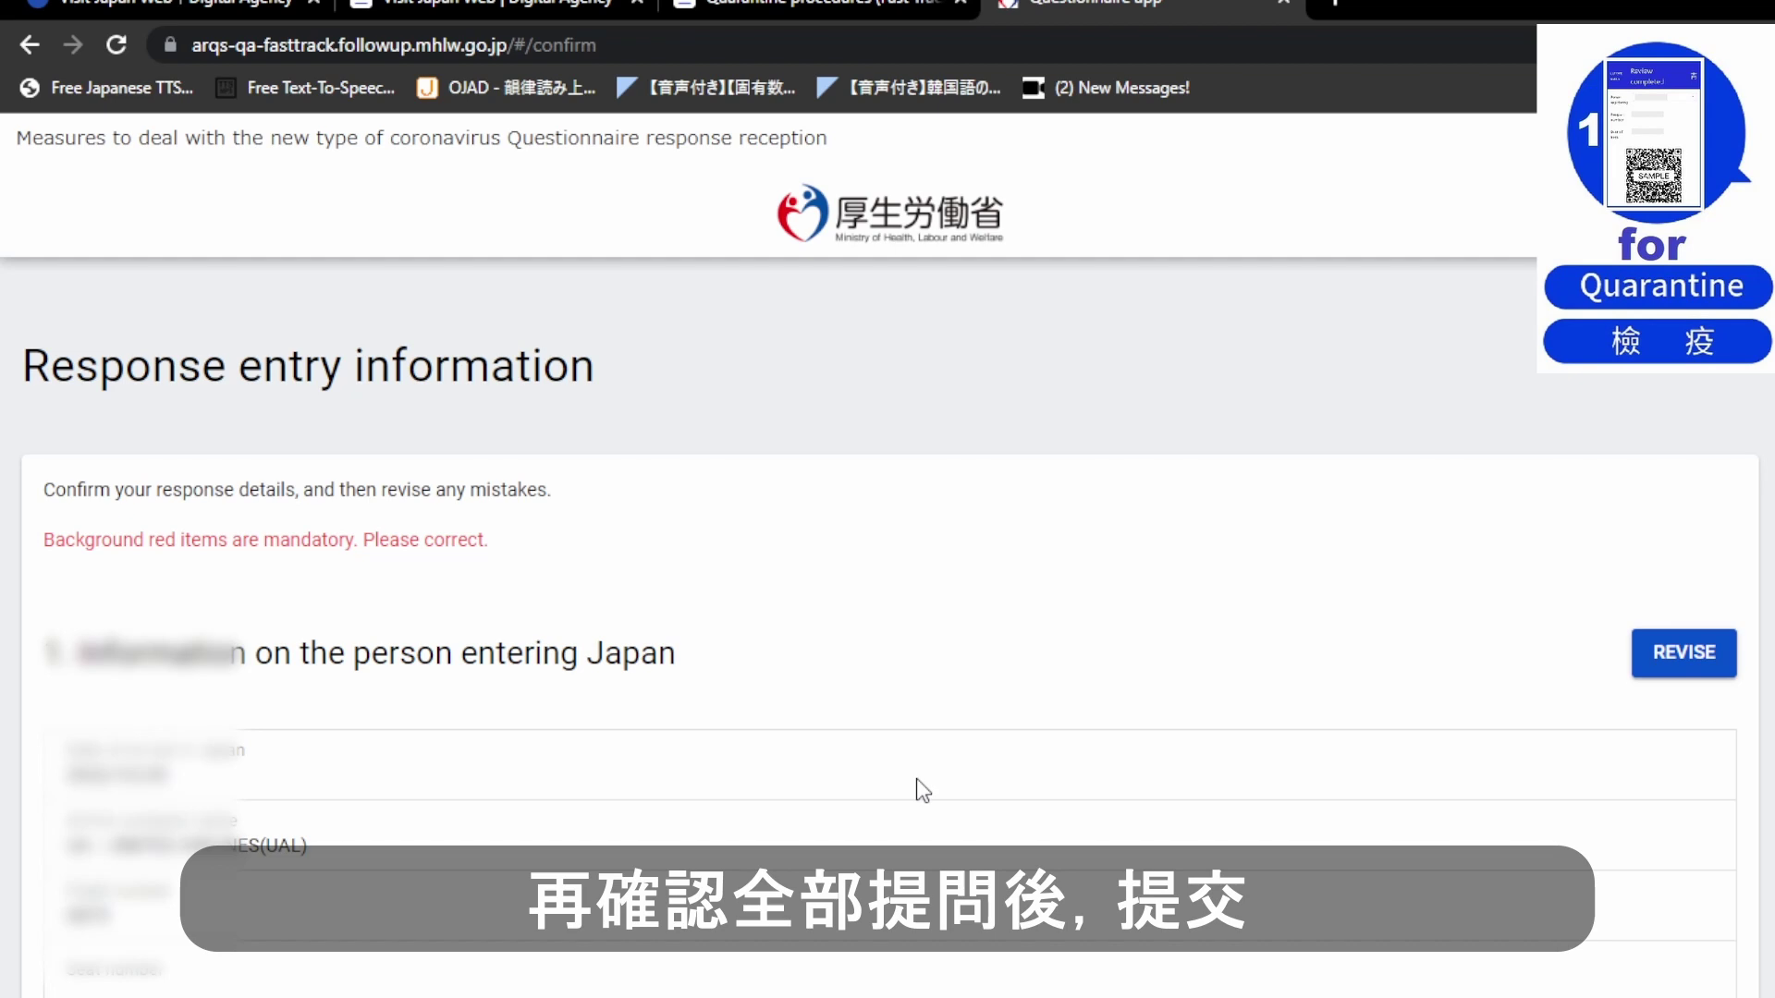
Check every answered section on the confirm page and submit the questionnaire response
scroll(917, 779, down, 3)
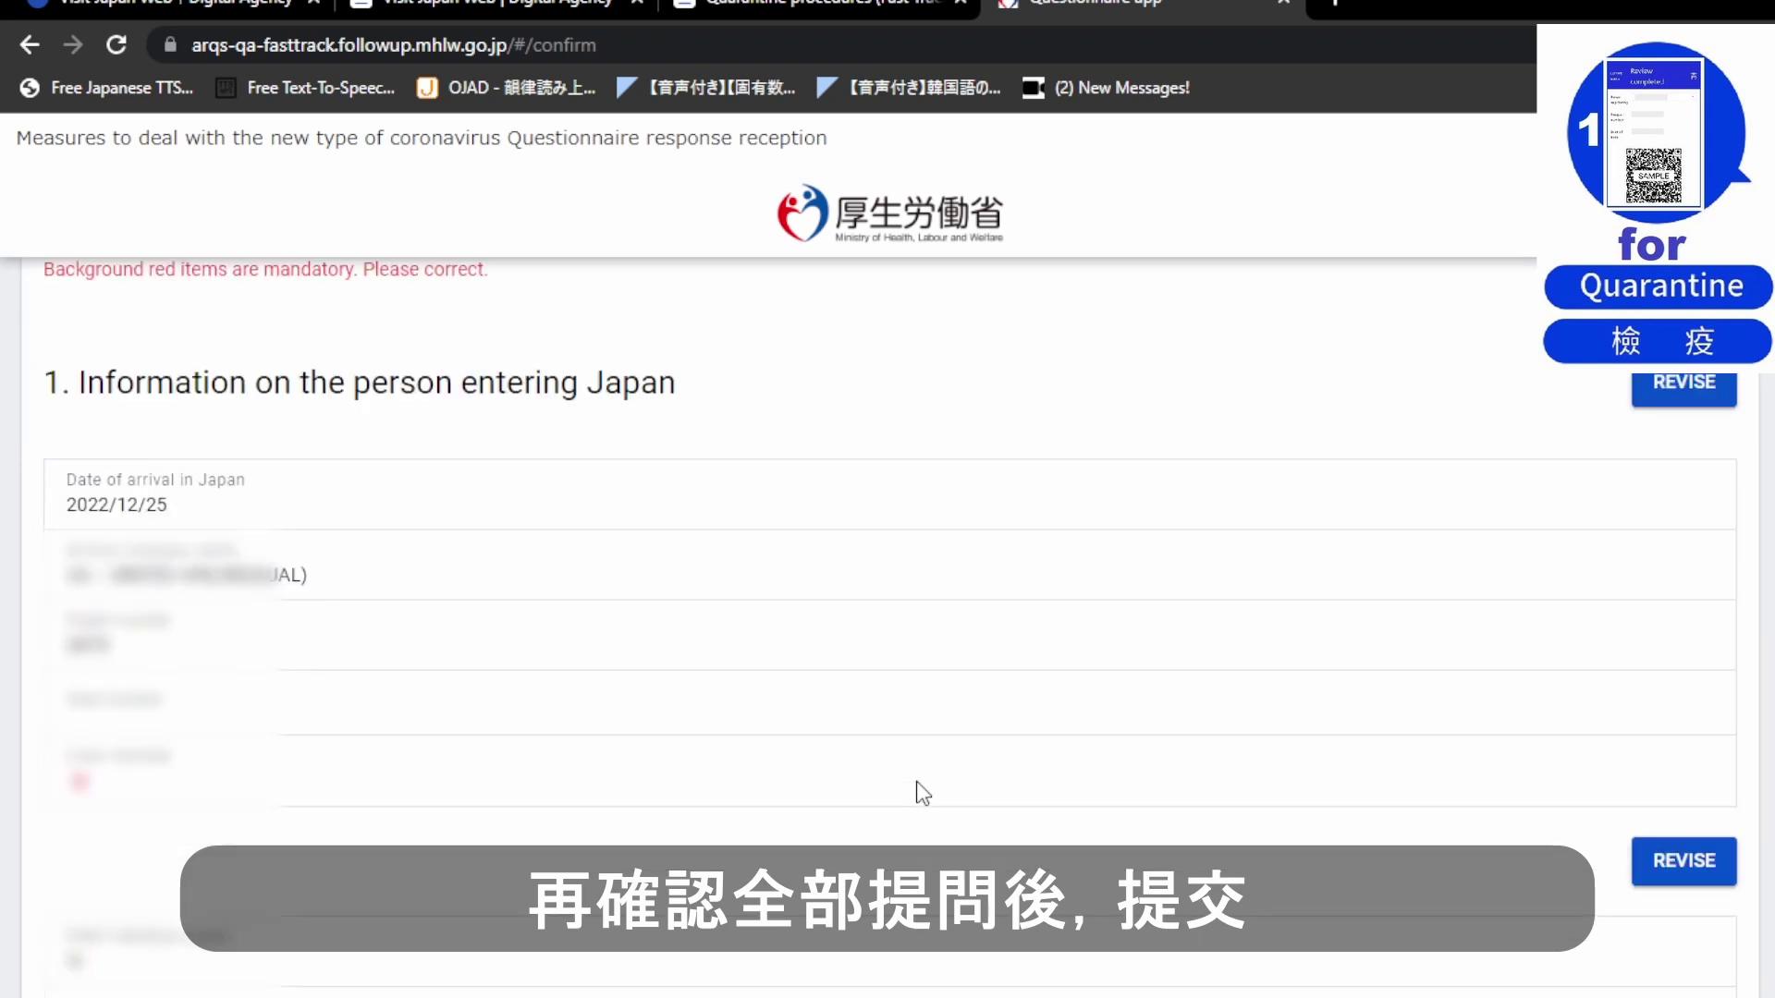
scroll(917, 780, down, 15)
scroll(880, 818, down, 3)
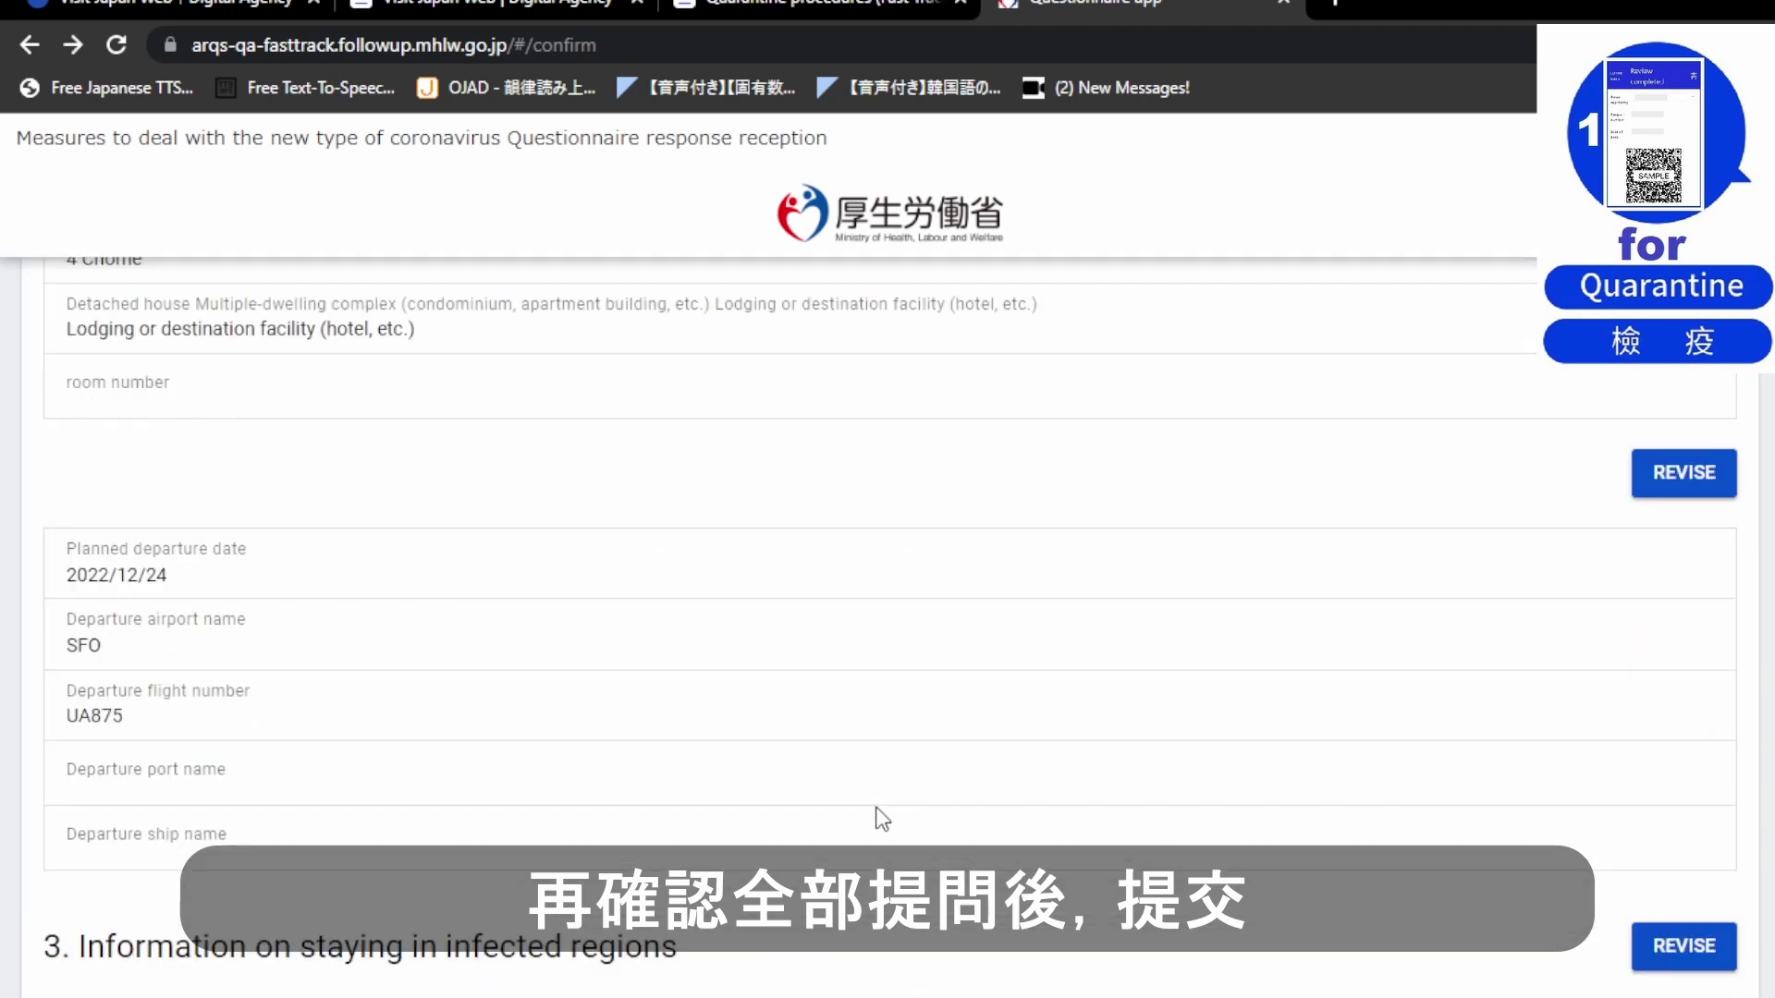
scroll(883, 818, down, 15)
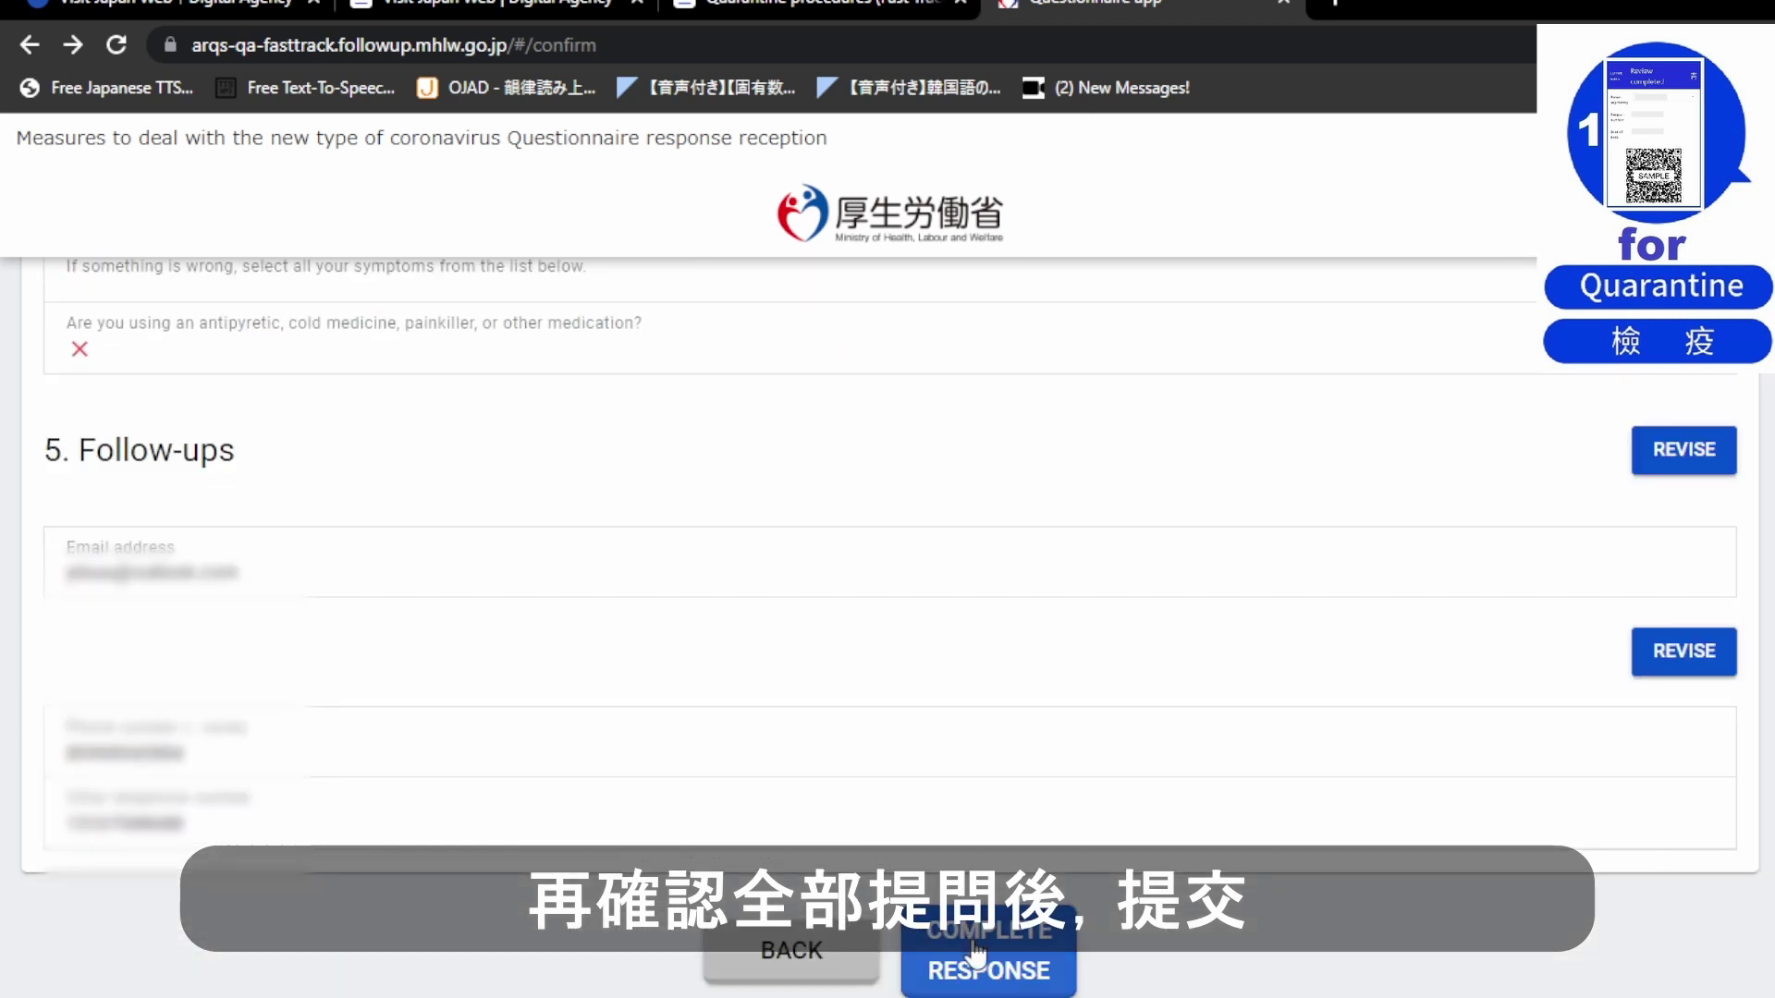
click(925, 966)
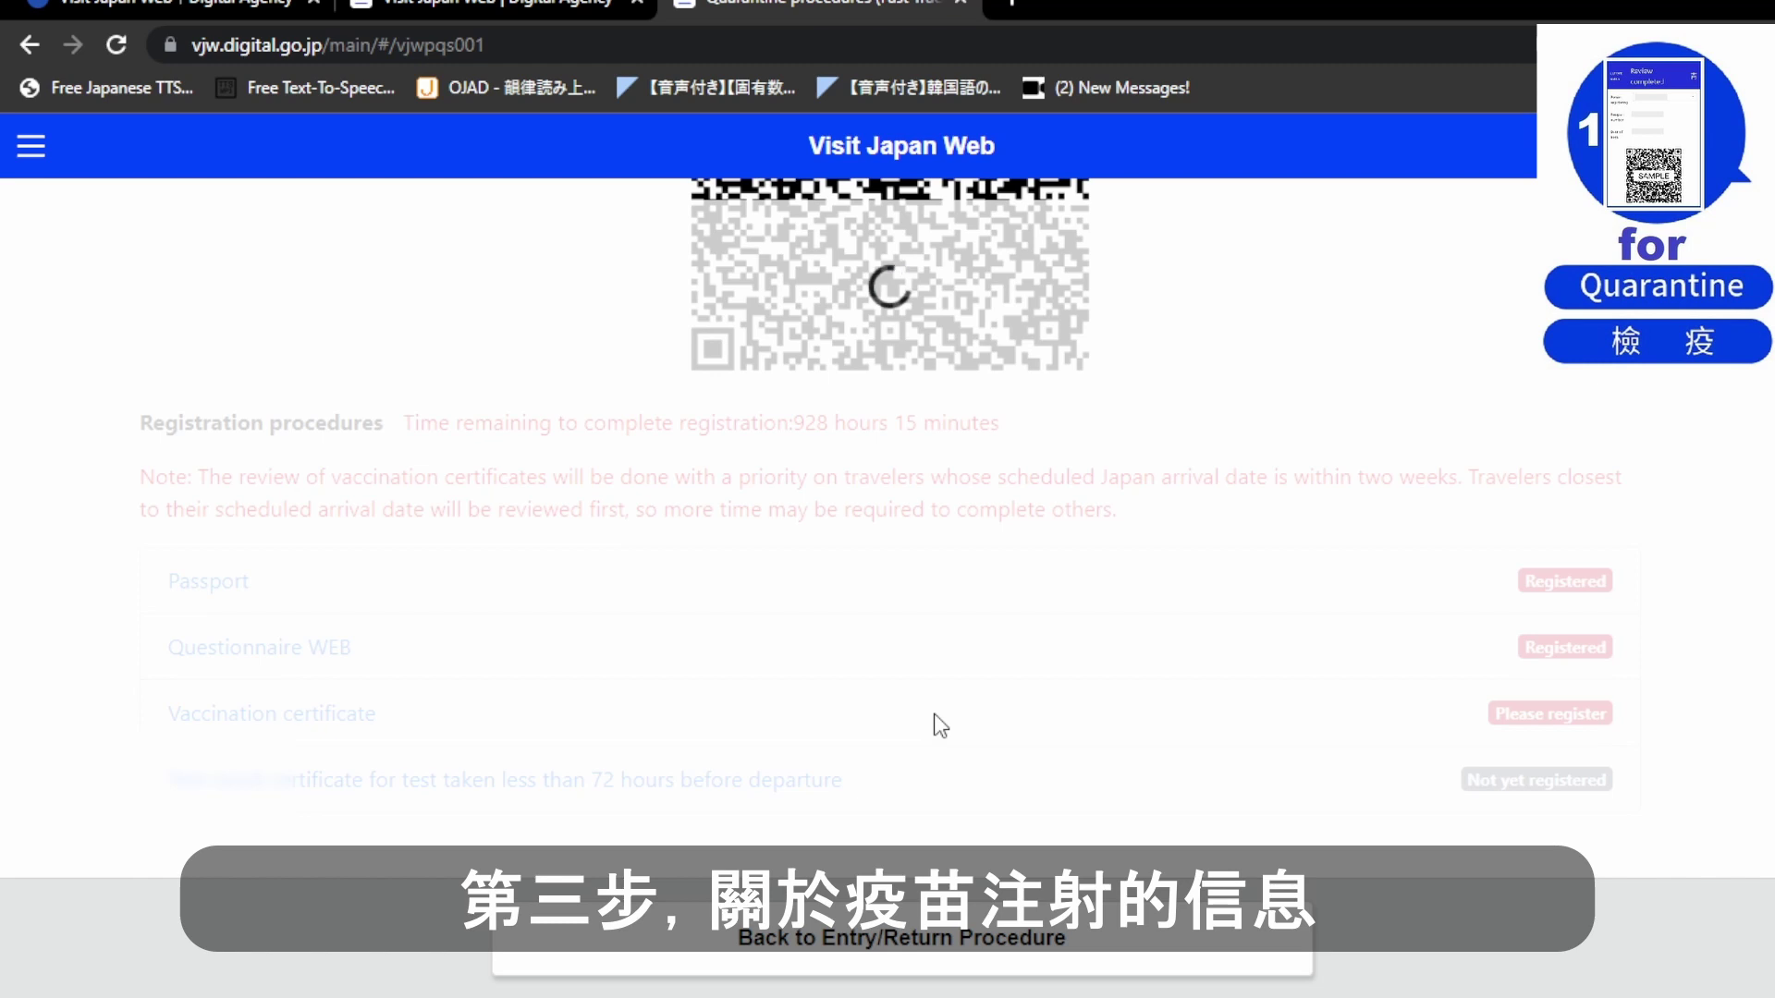
Register a third Spikevax/Moderna dose dated 10/31/2022 with its card image, answering Yes
click(328, 720)
scroll(648, 776, down, 4)
scroll(857, 745, down, 1)
scroll(860, 745, up, 1)
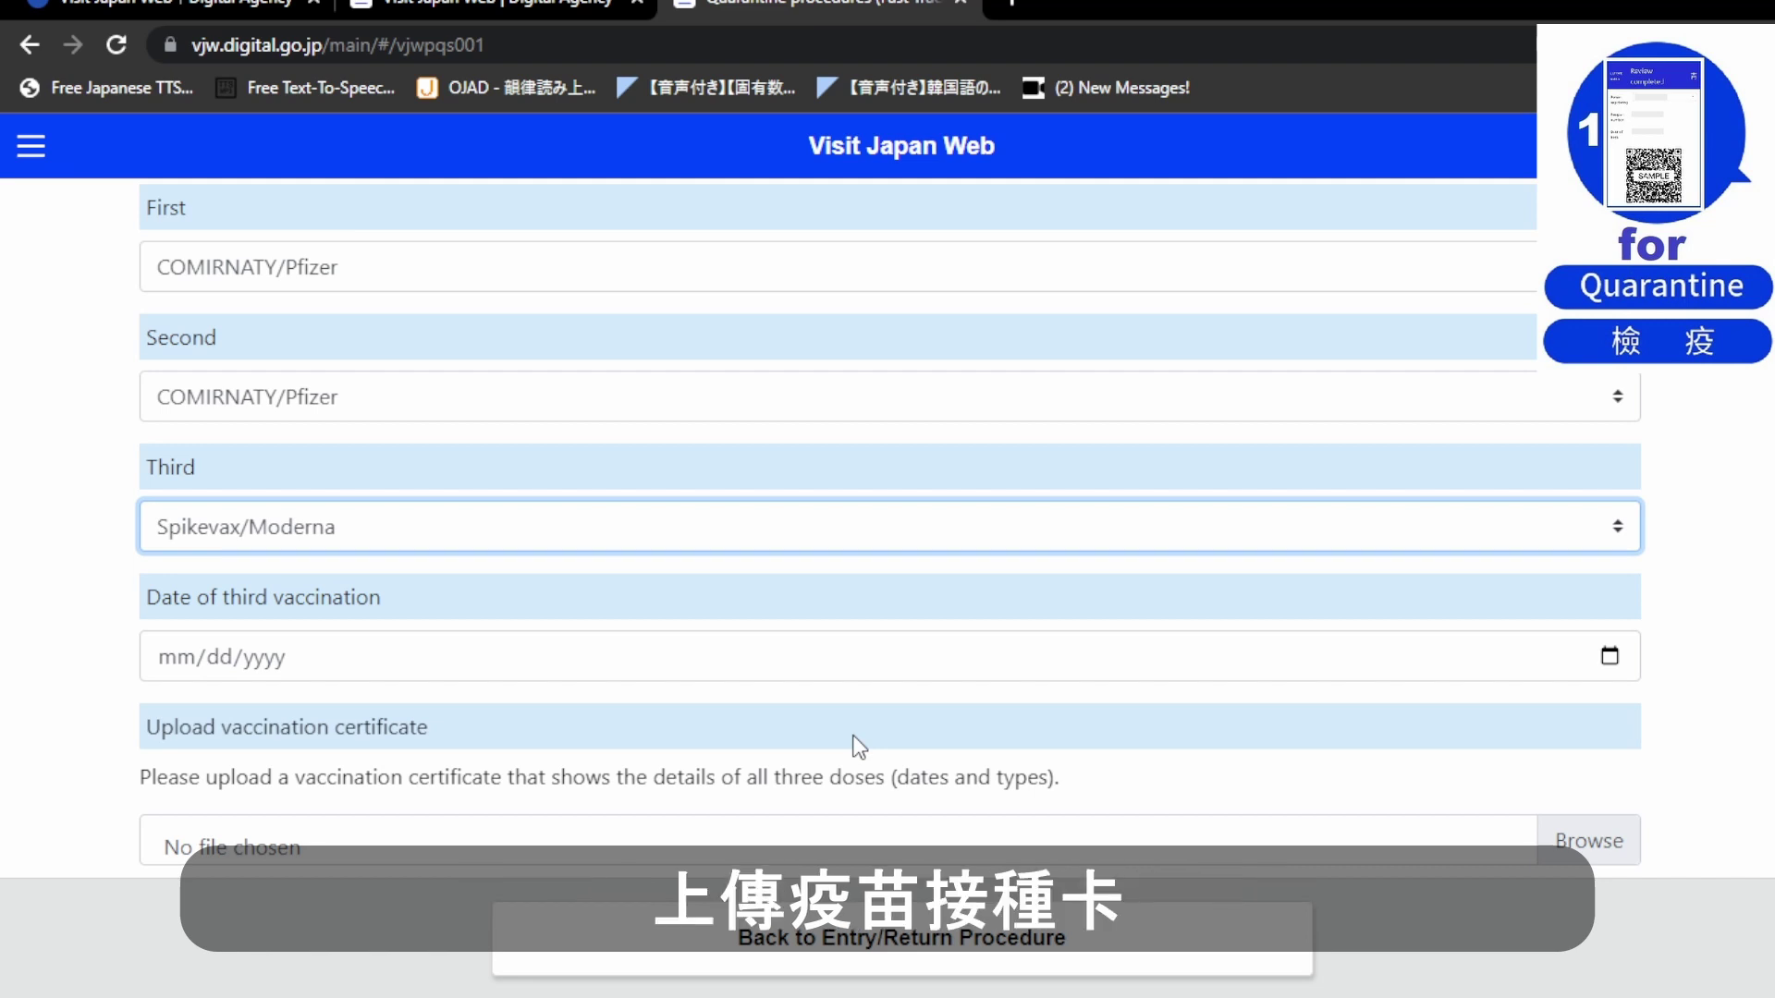
click(708, 662)
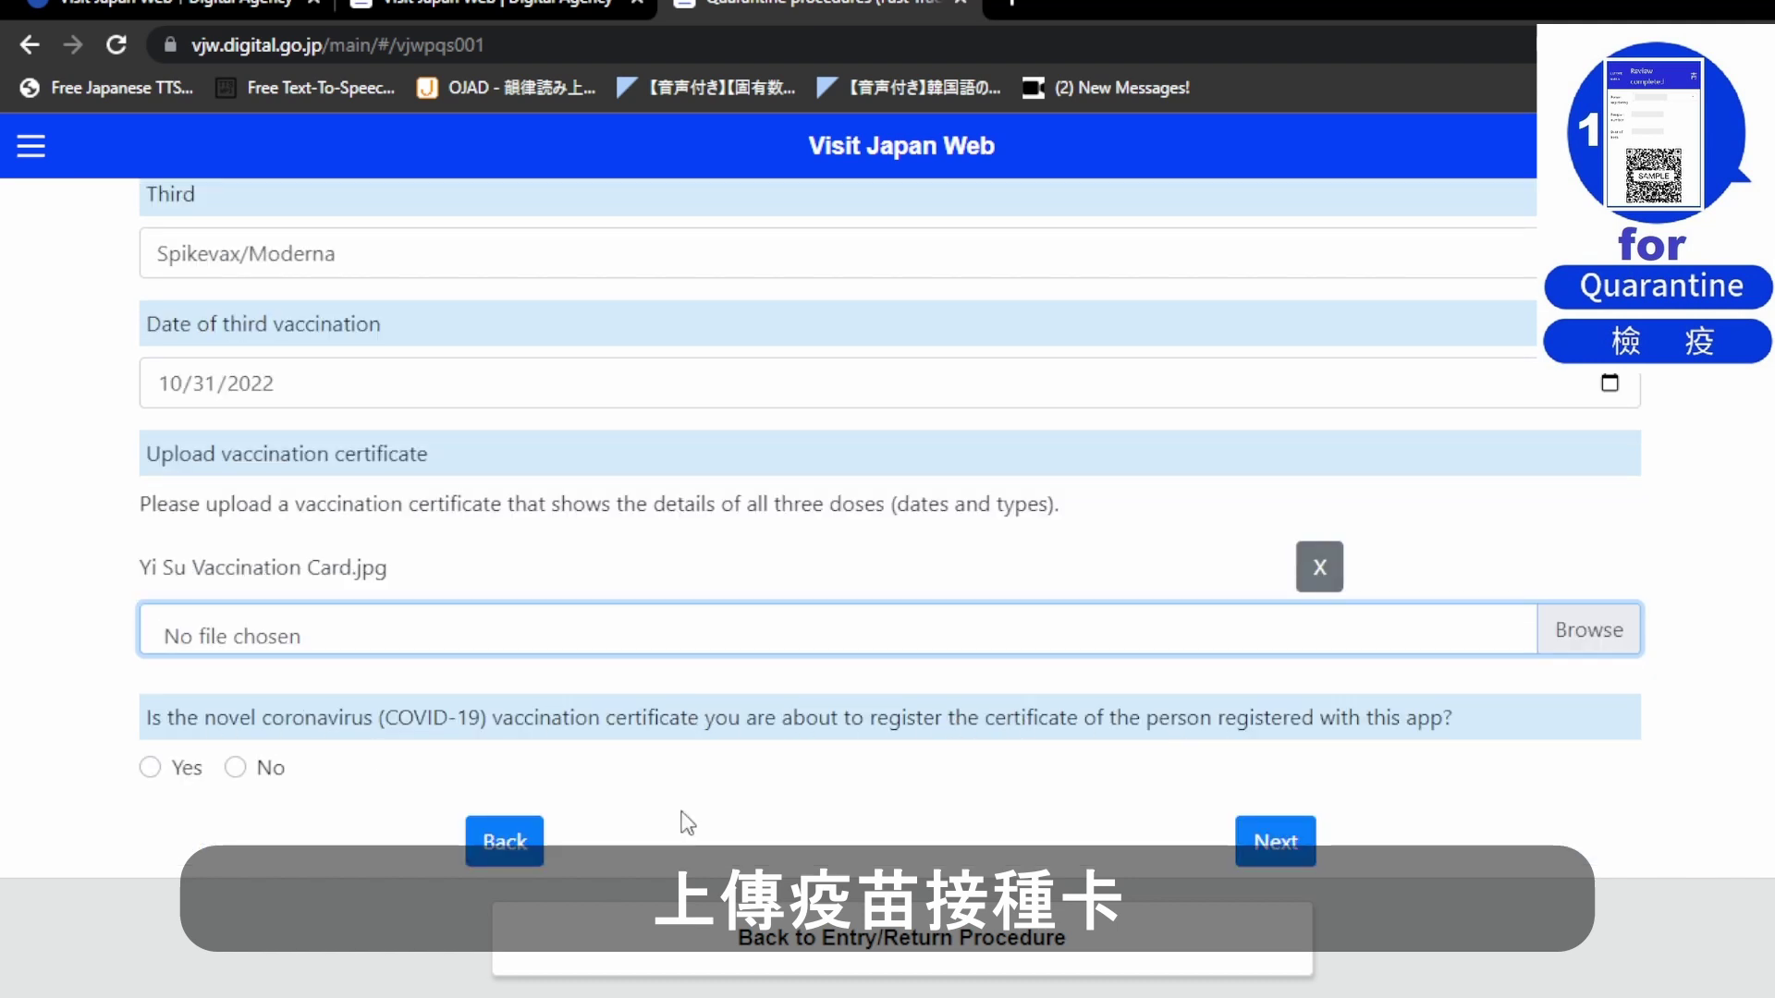
click(149, 767)
click(1274, 852)
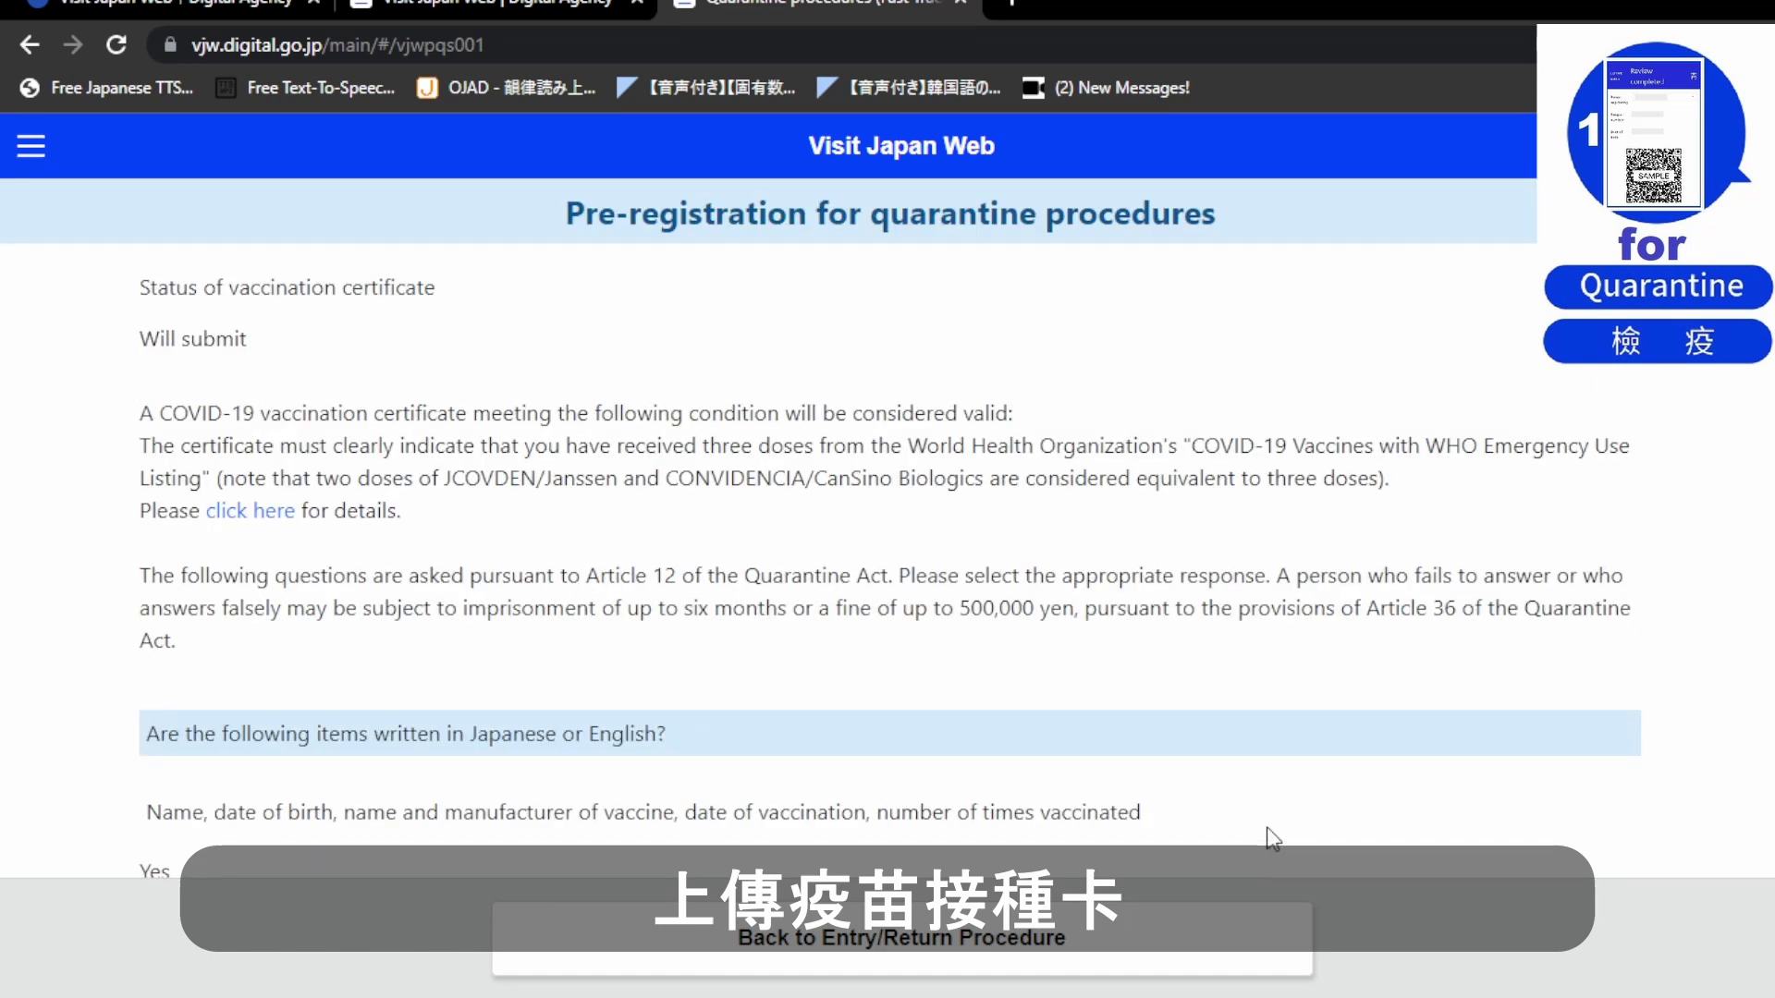
Submit the vaccination certificate for review and return to the Visit Japan Web top page
scroll(1273, 839, down, 5)
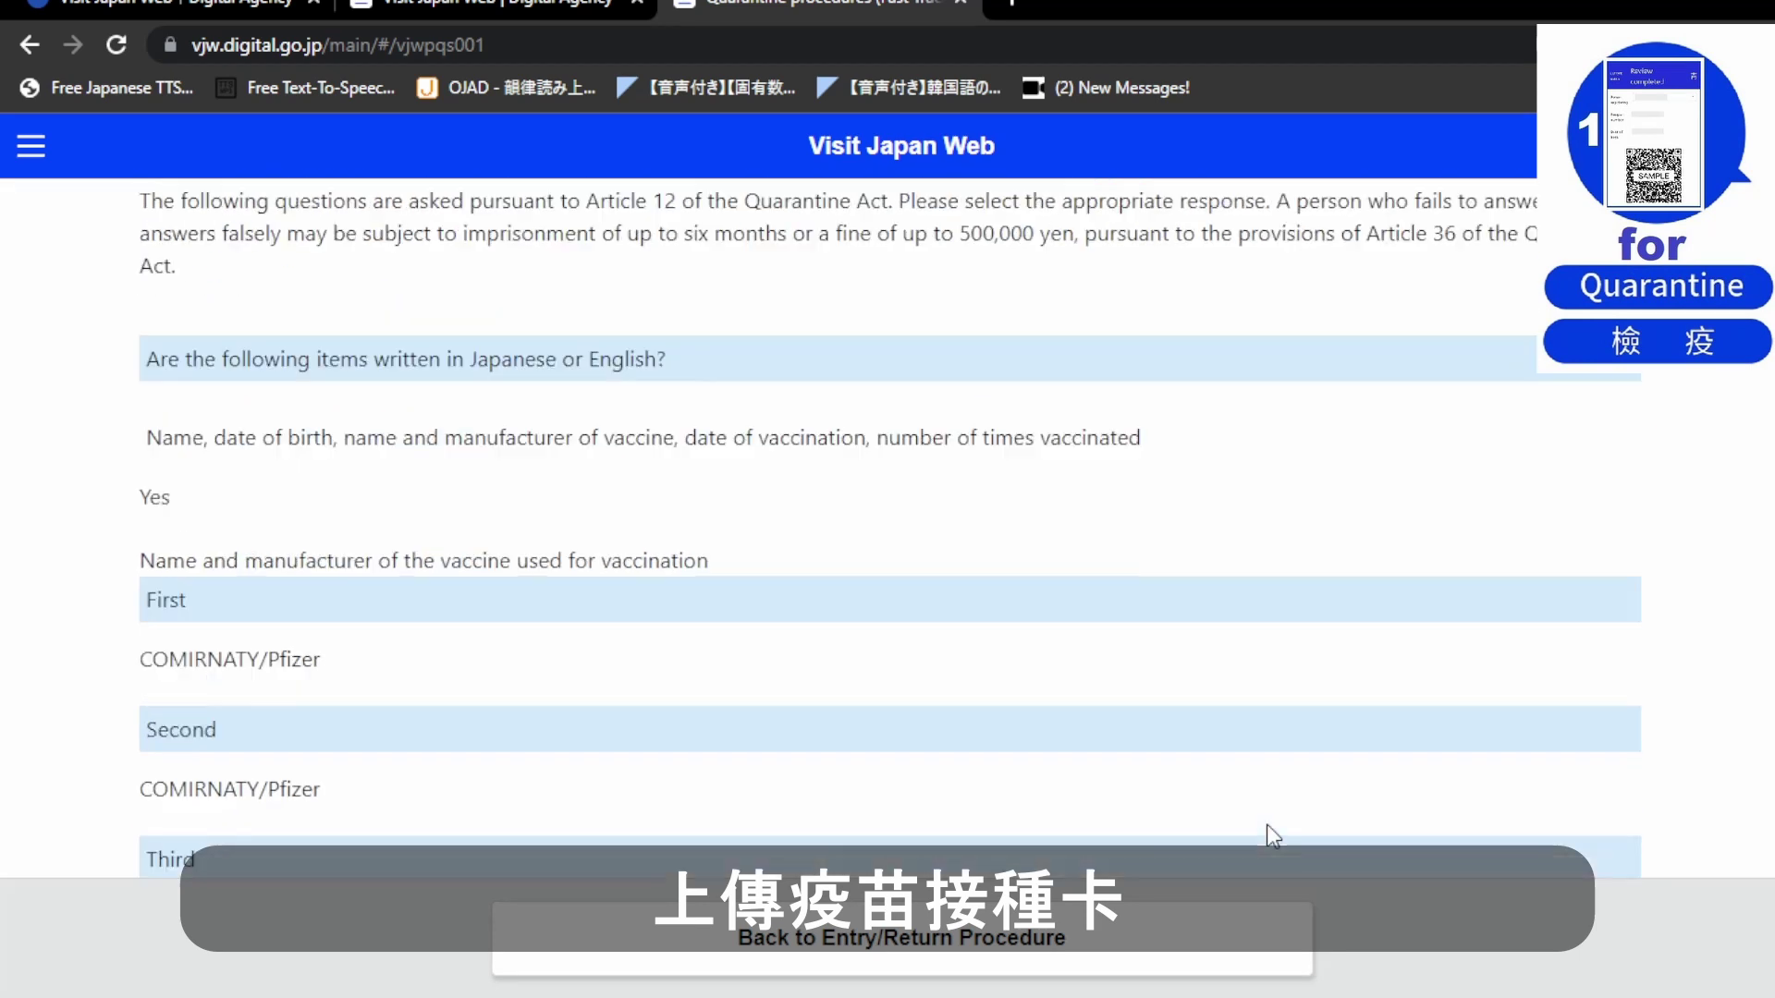
scroll(1261, 821, down, 9)
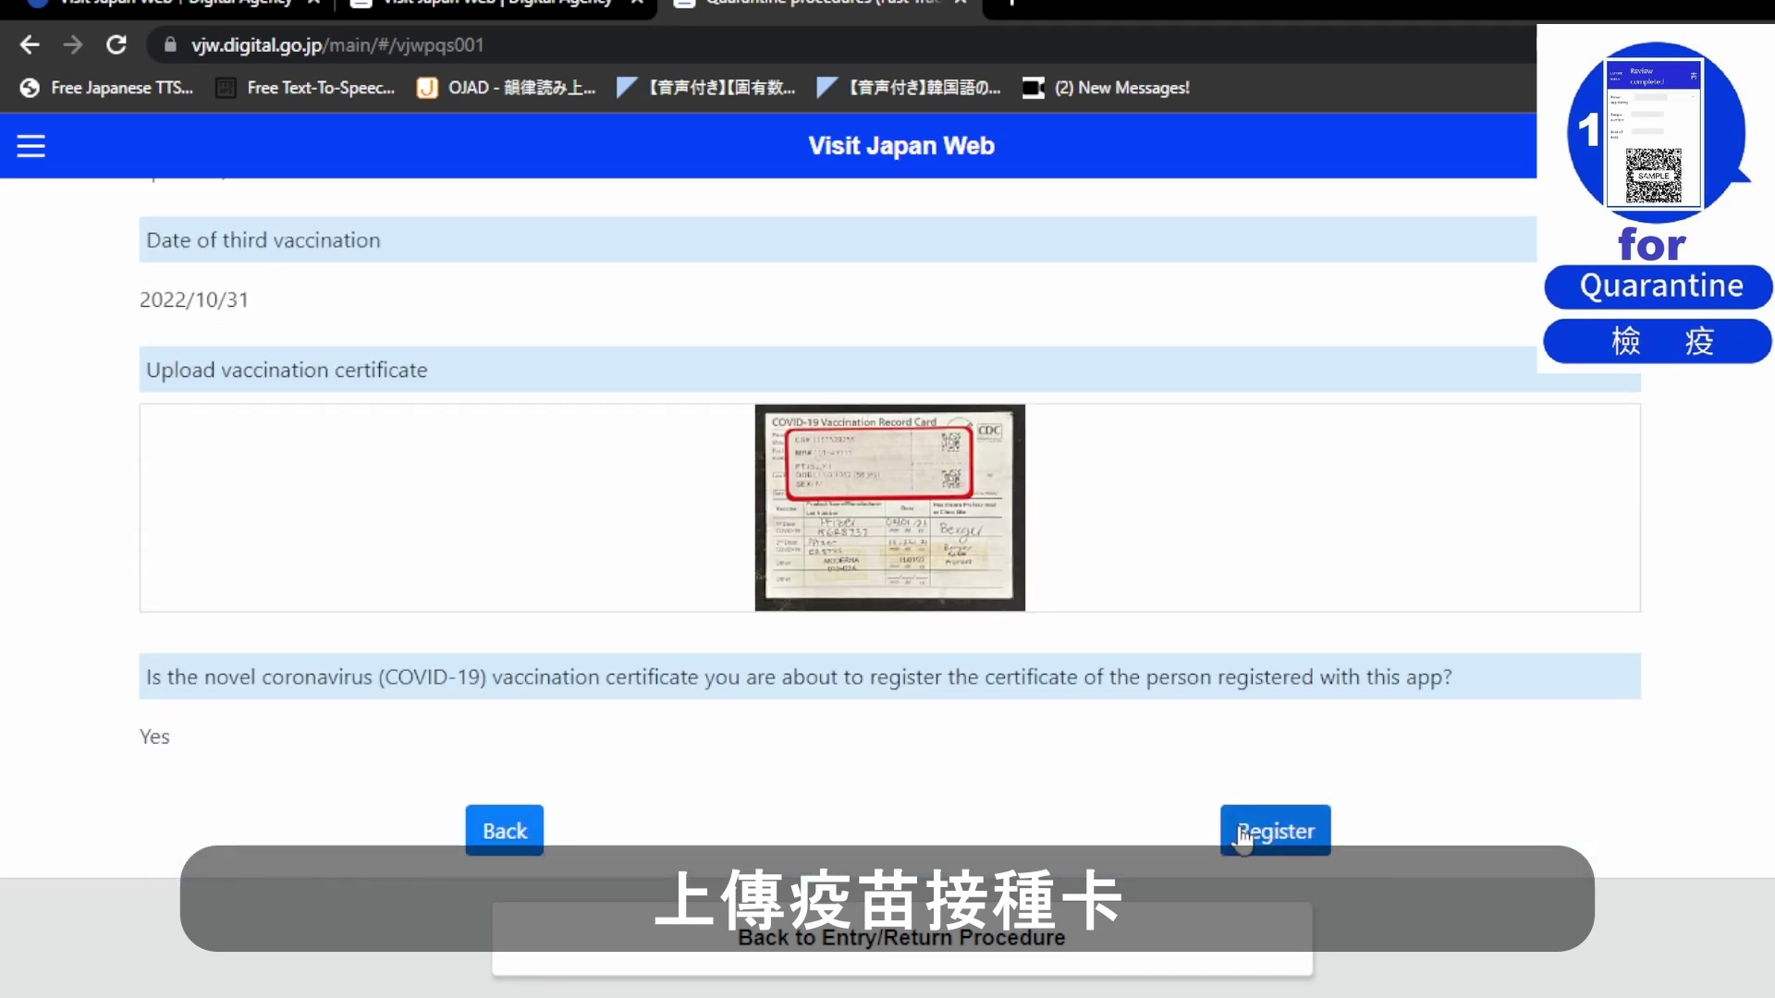
scroll(1272, 846, up, 12)
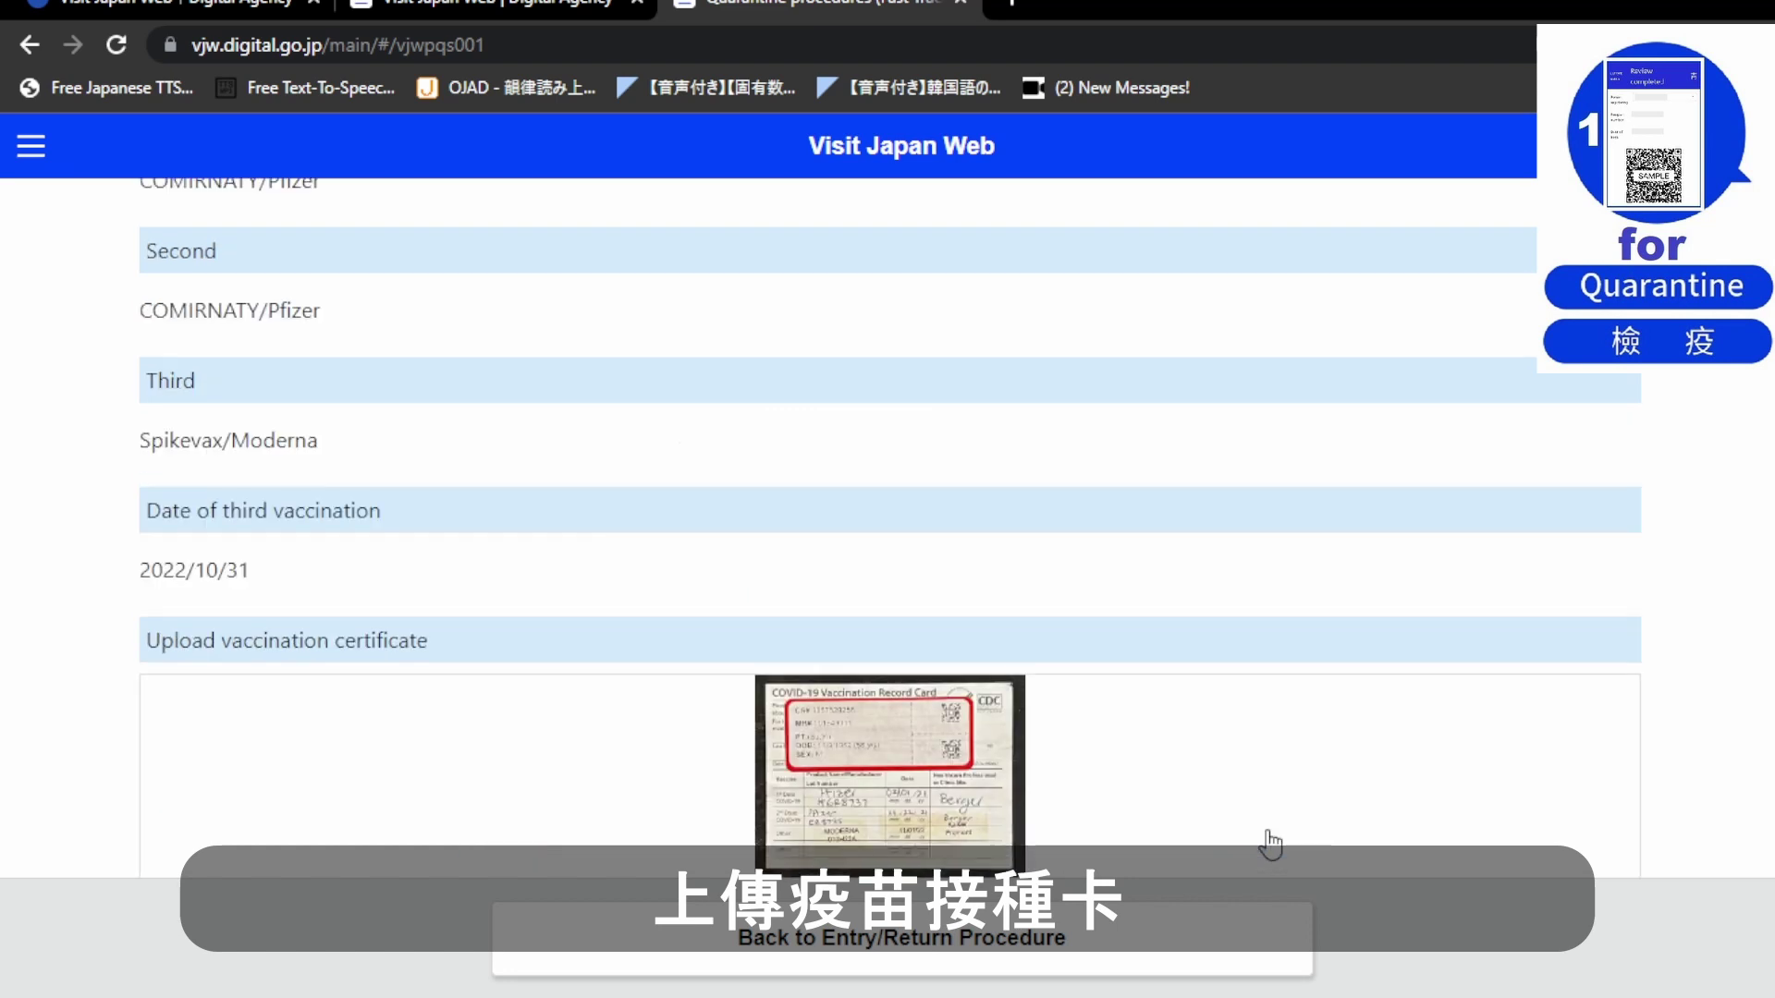
scroll(1271, 843, down, 10)
click(1272, 835)
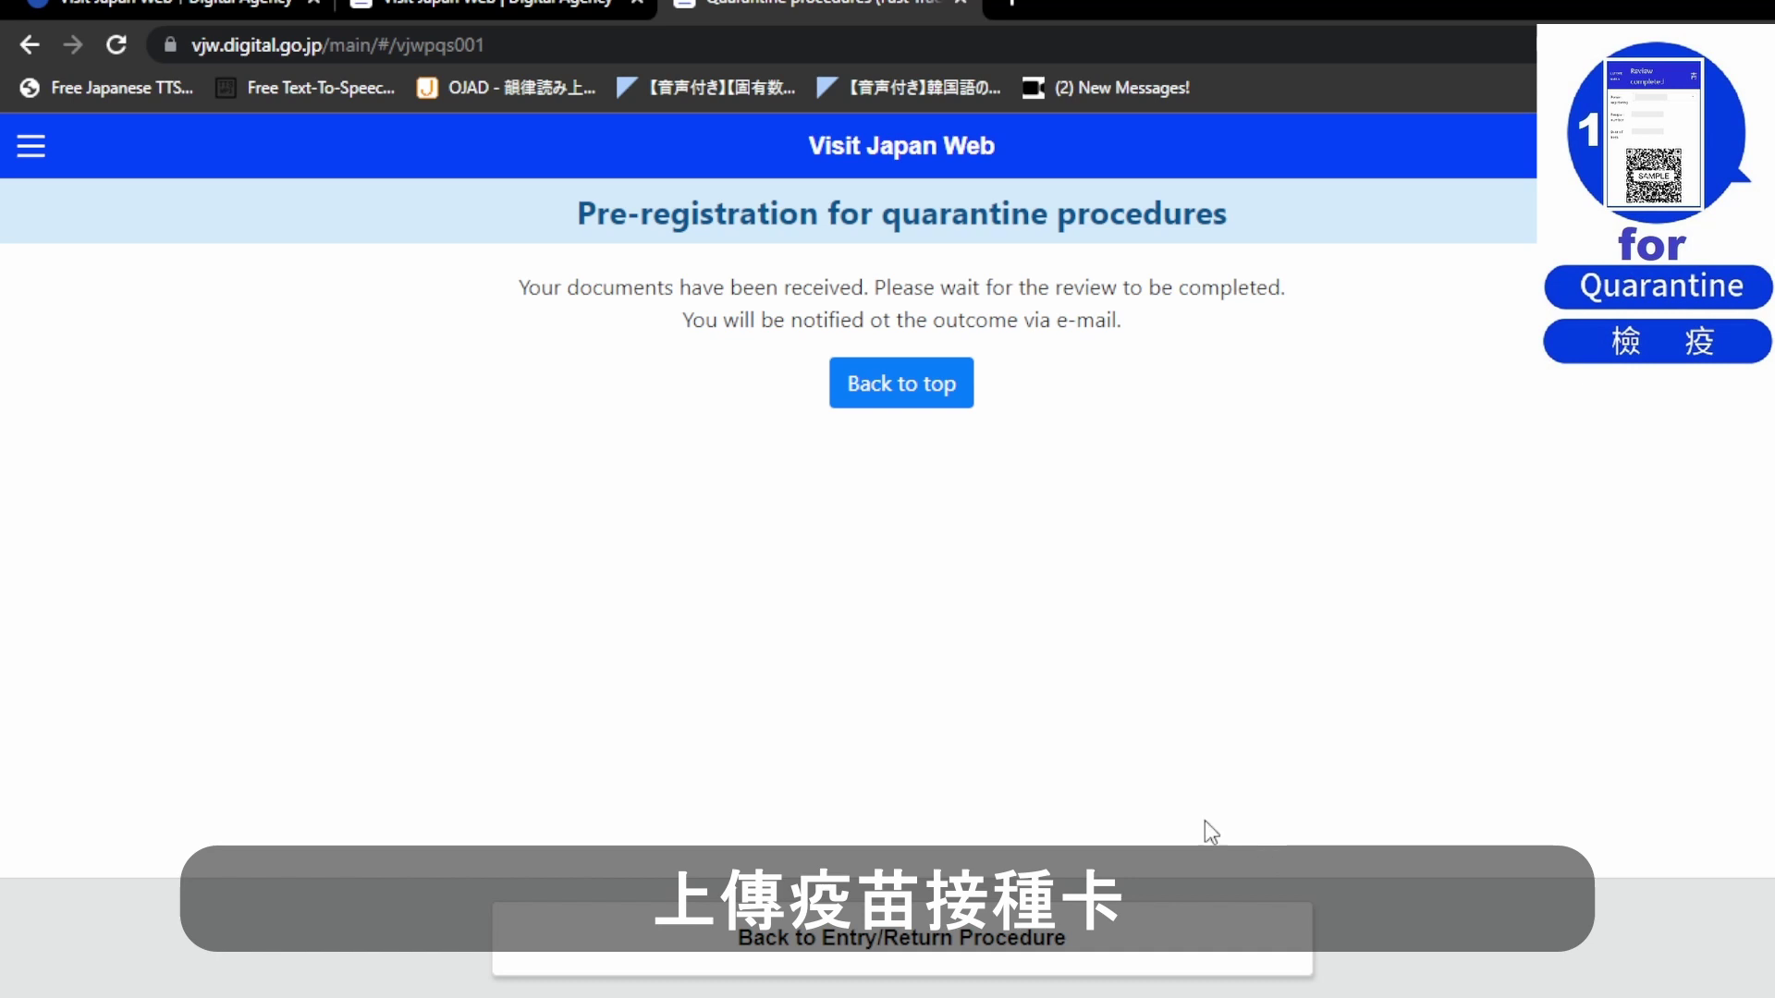
click(901, 388)
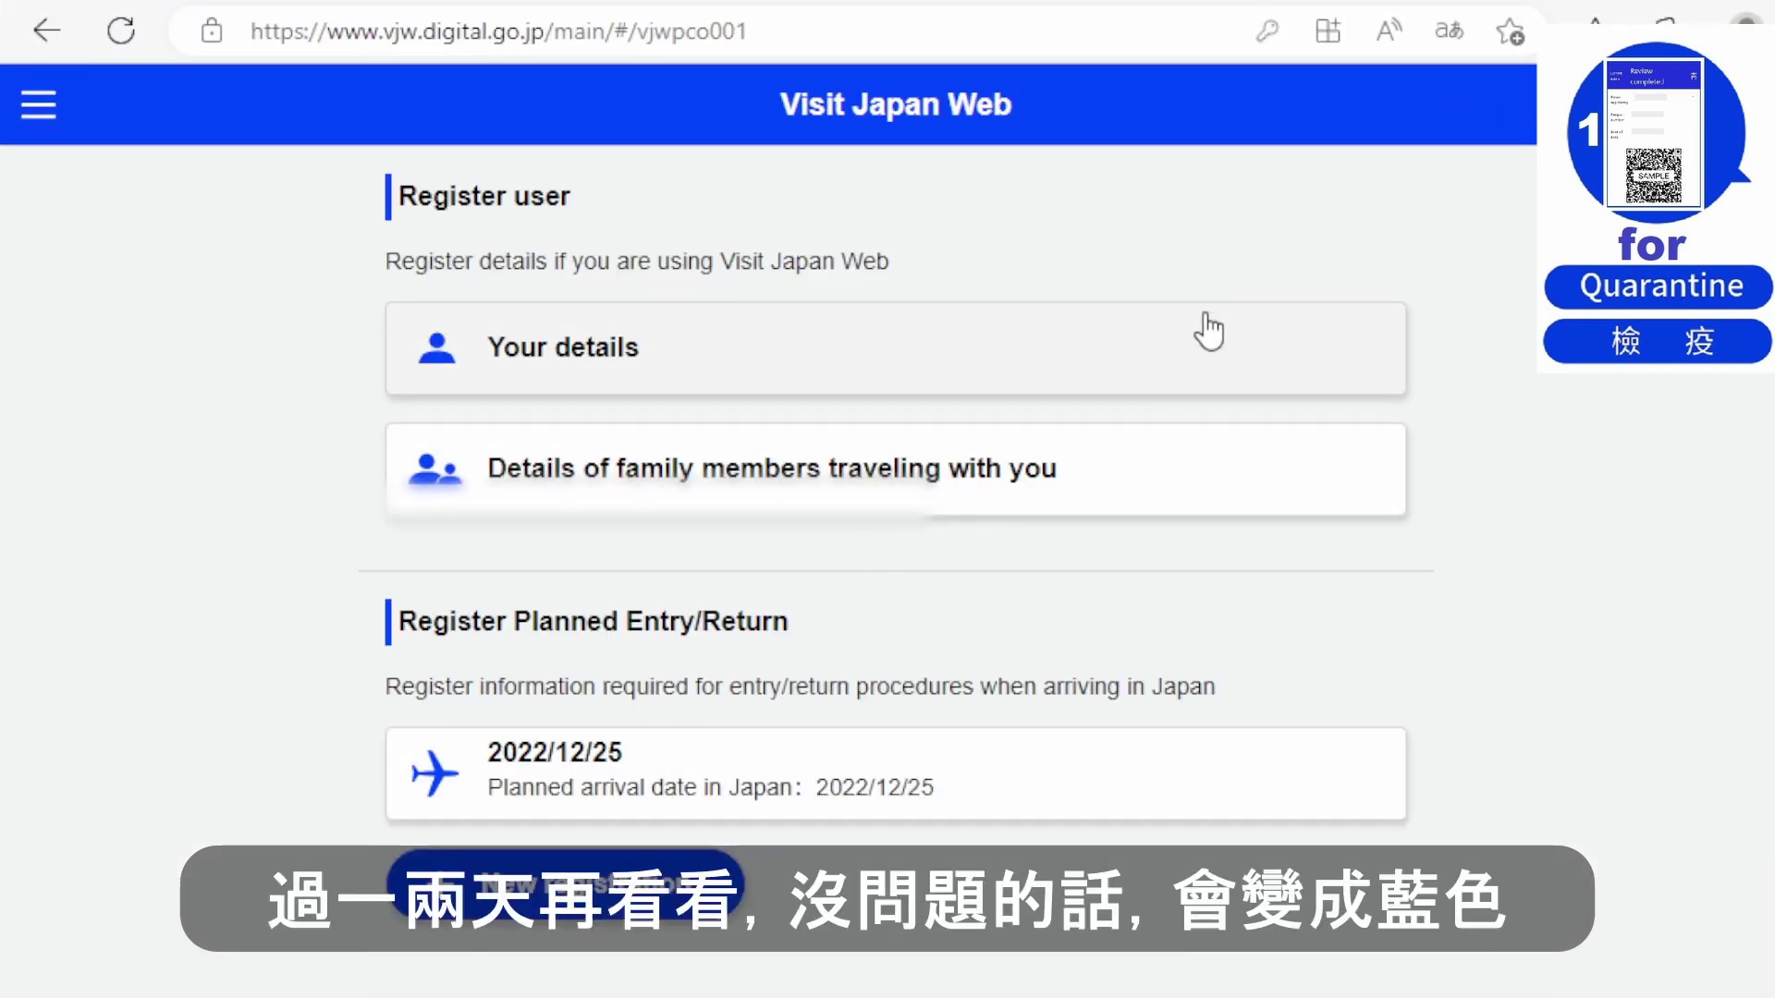
Open the 2022/12/25 entry plan, check Quarantine procedures (Fast Track), and find immigration clearance
click(839, 788)
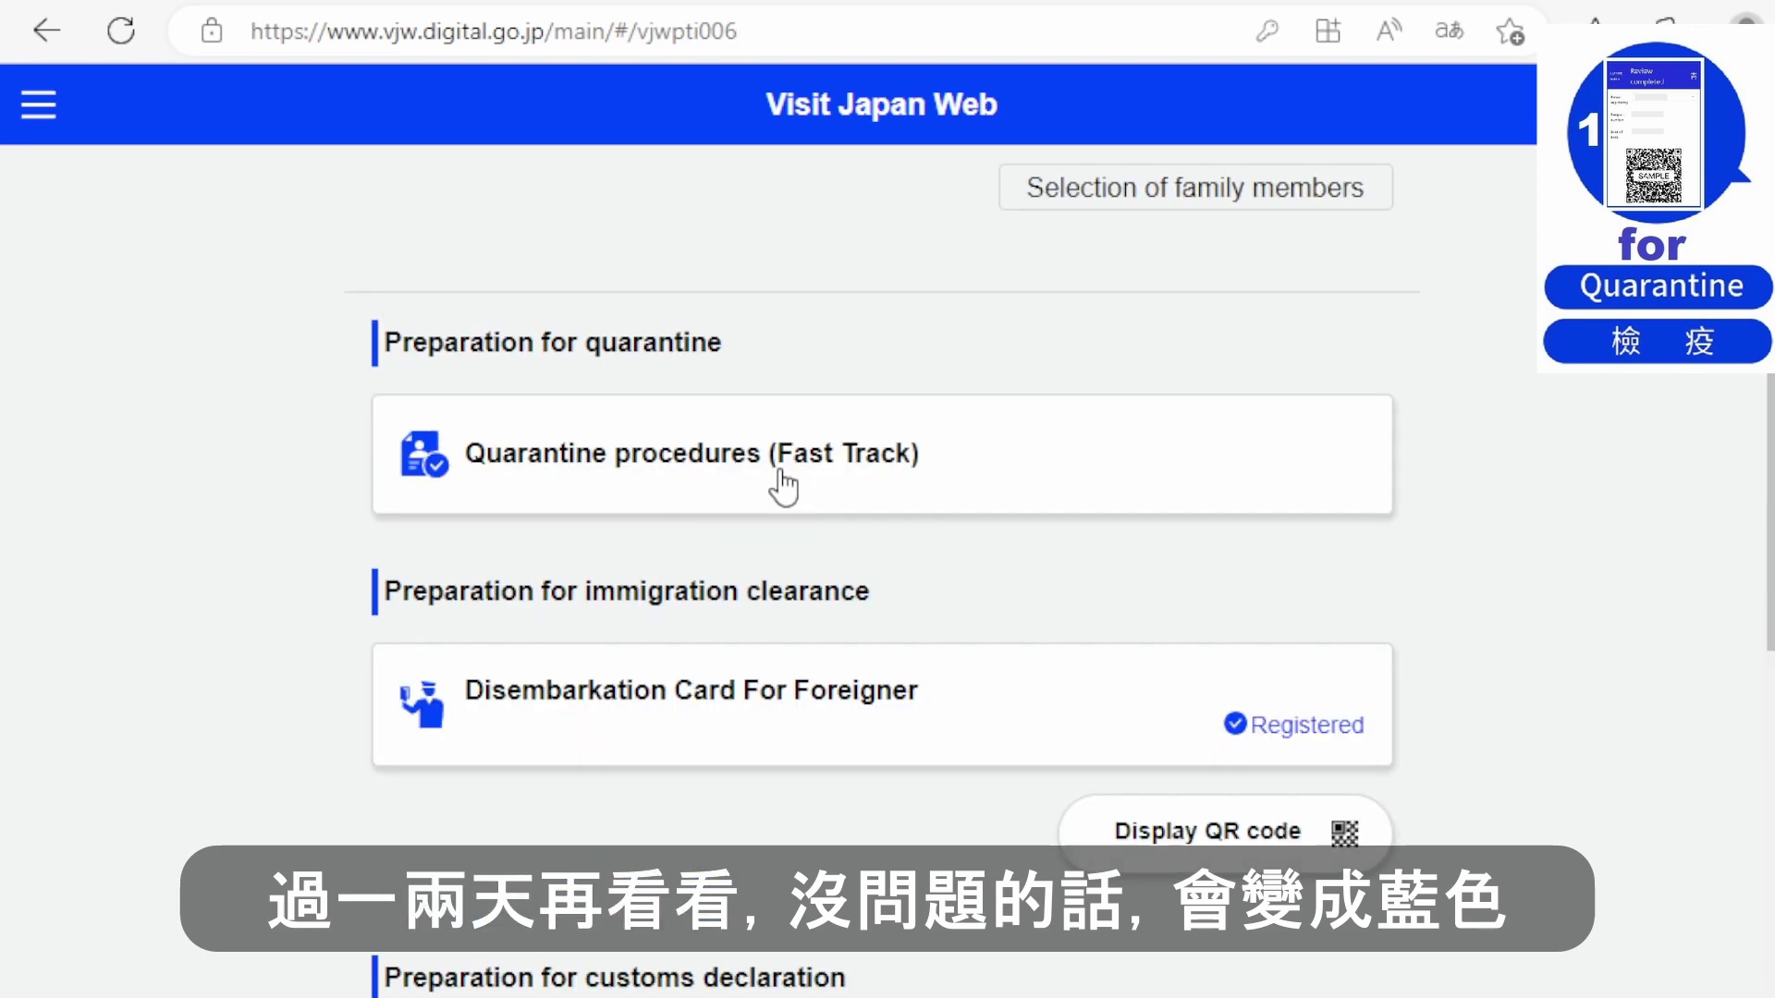
click(781, 483)
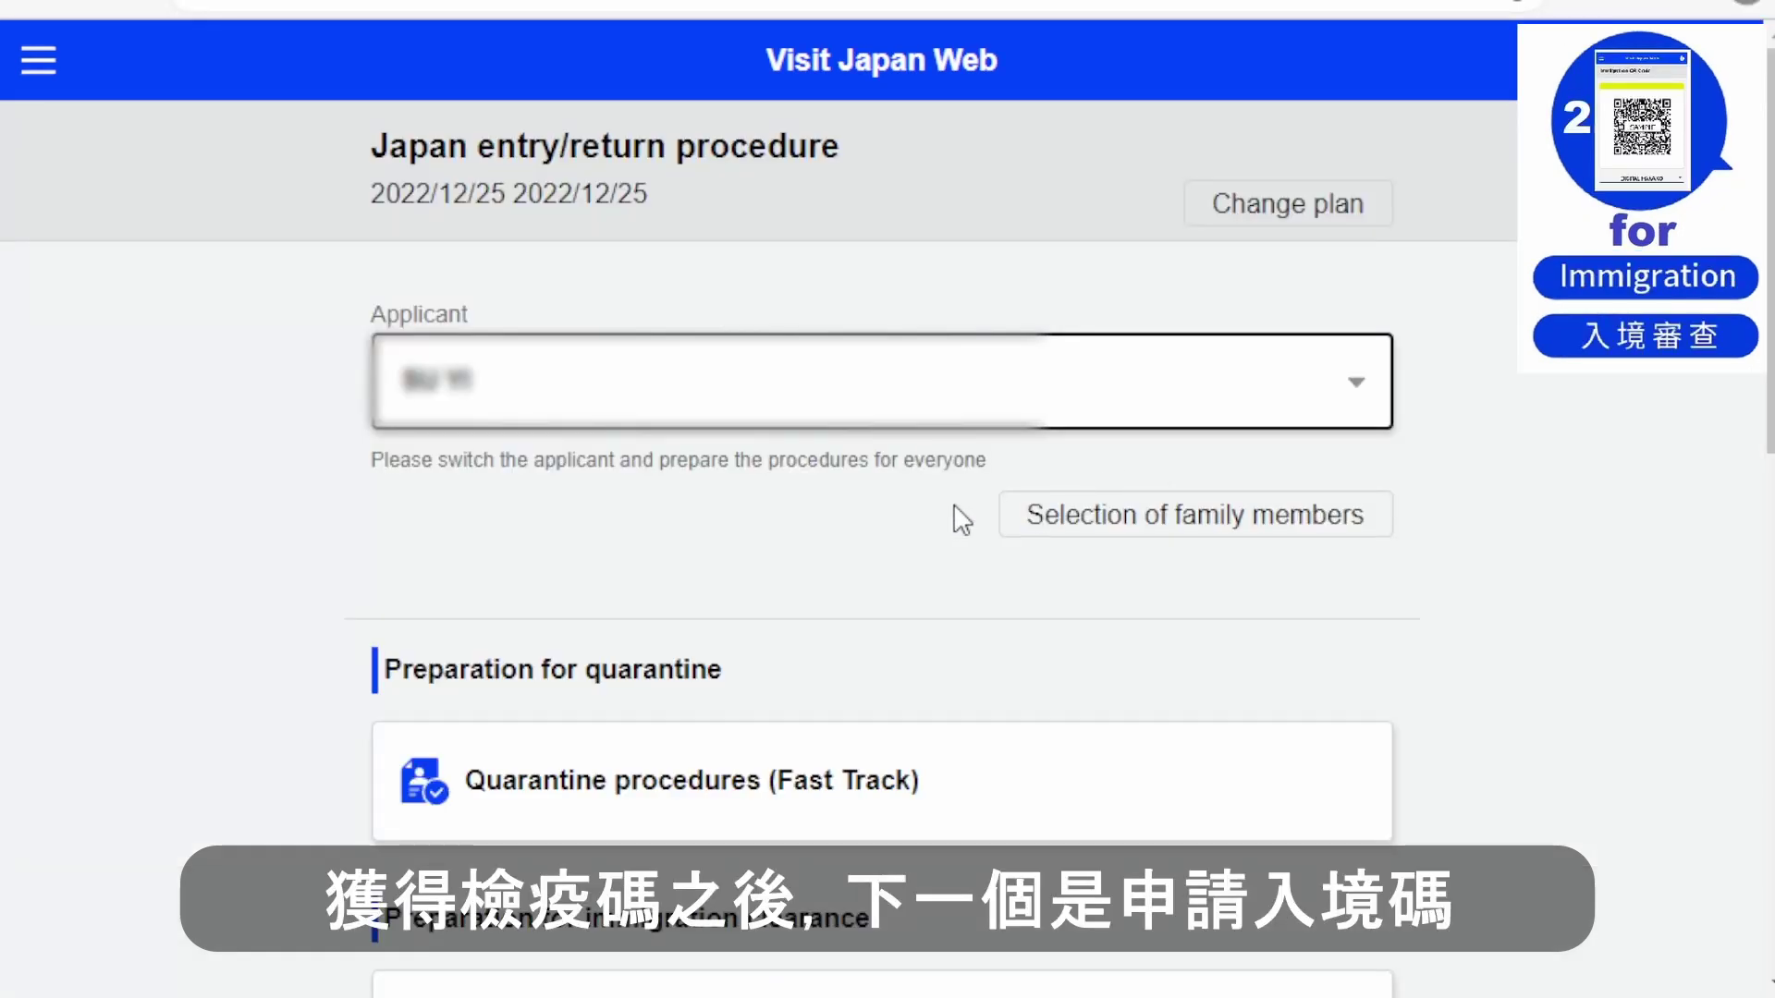
middle_click(1557, 606)
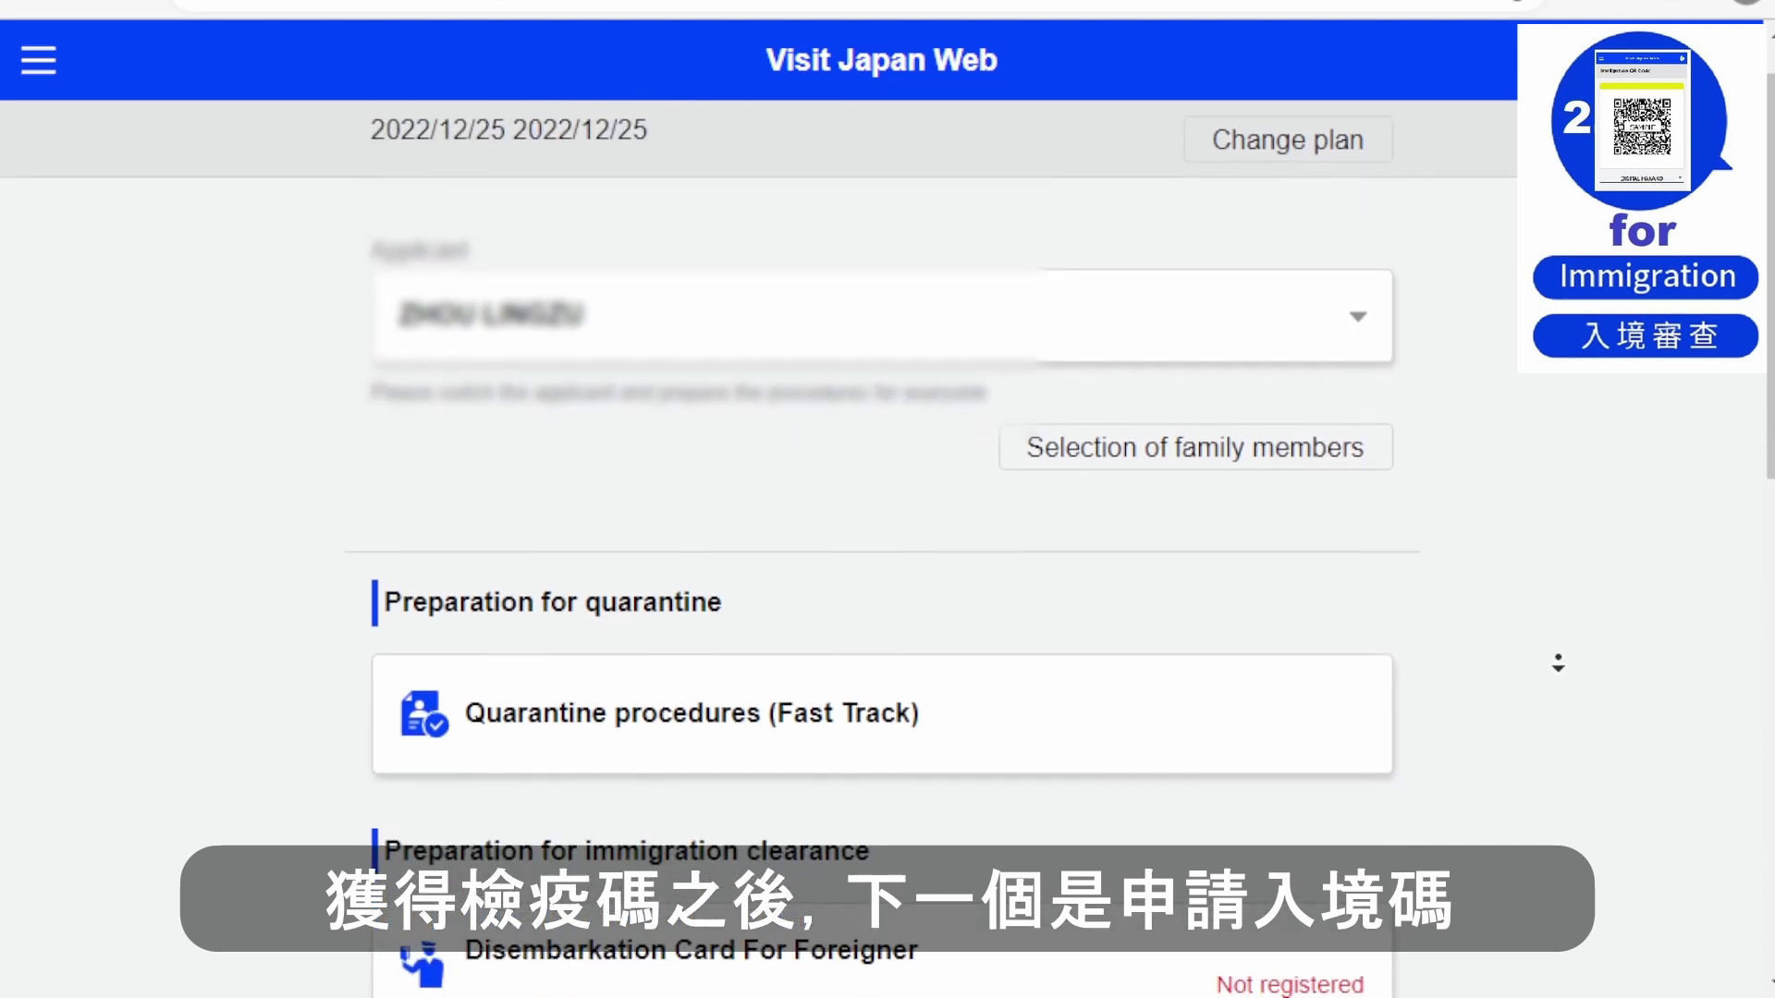
click(1567, 672)
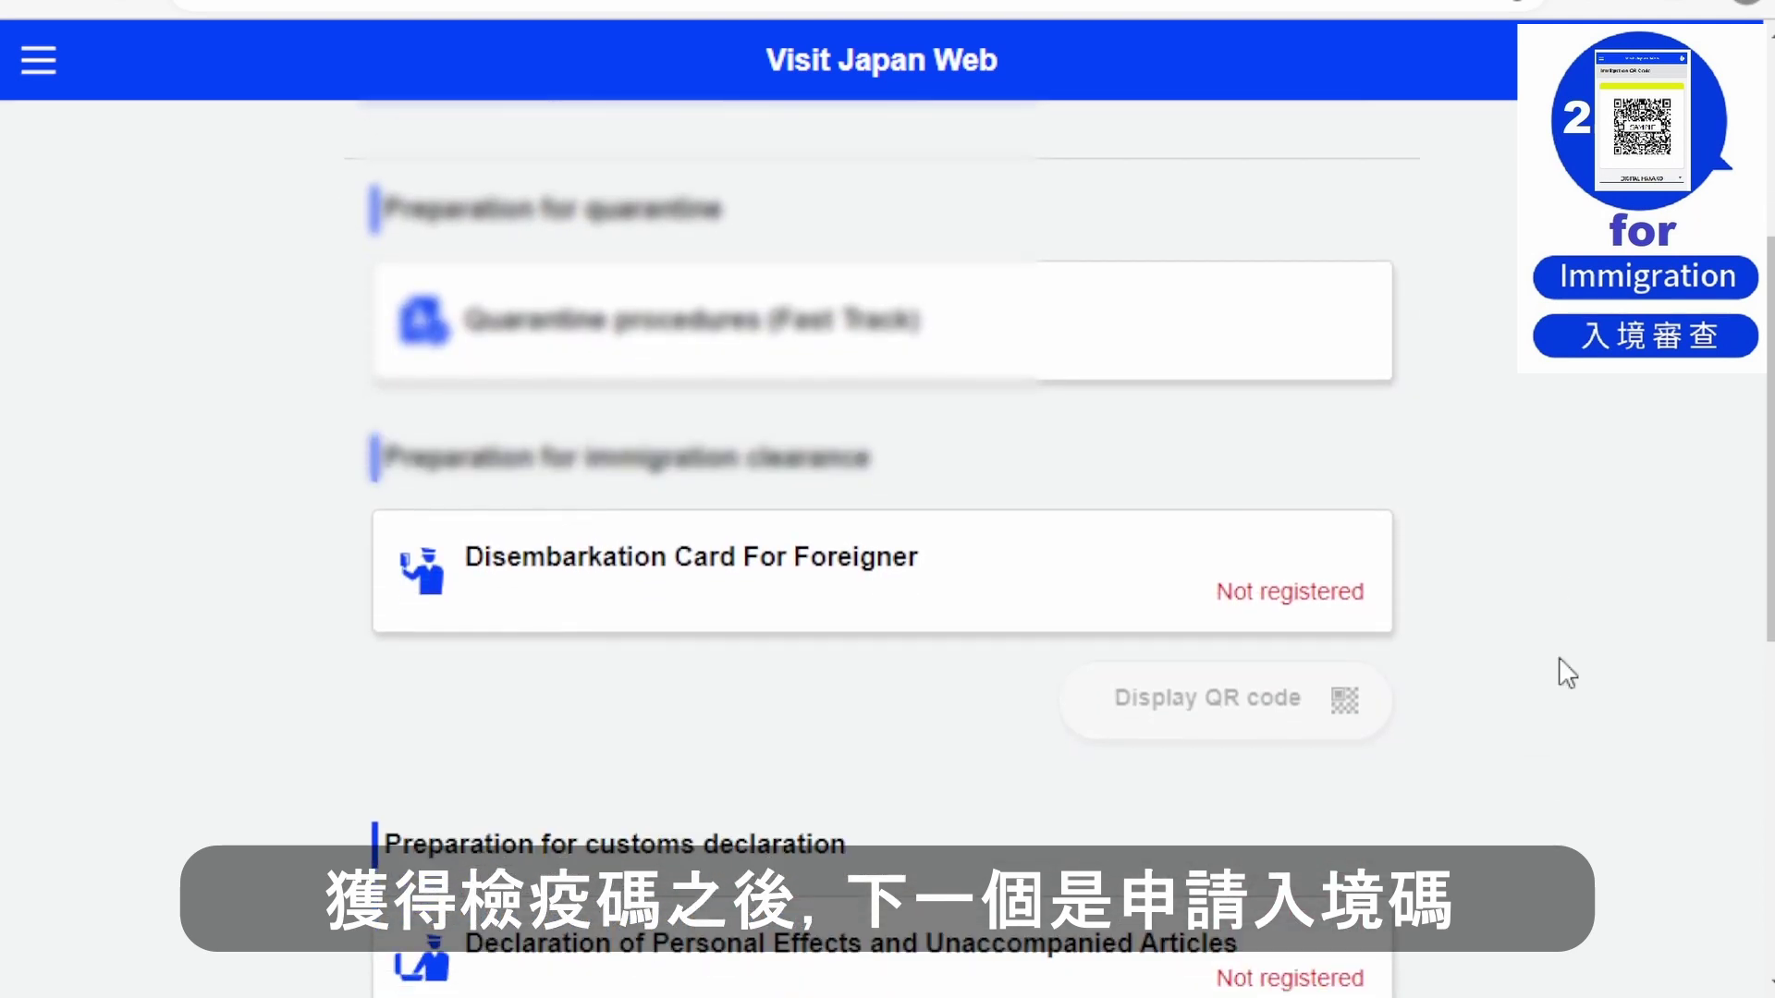
Start the Disembarkation Card For Foreigner and enter home address UNITED STATES, FREMONT
click(1276, 606)
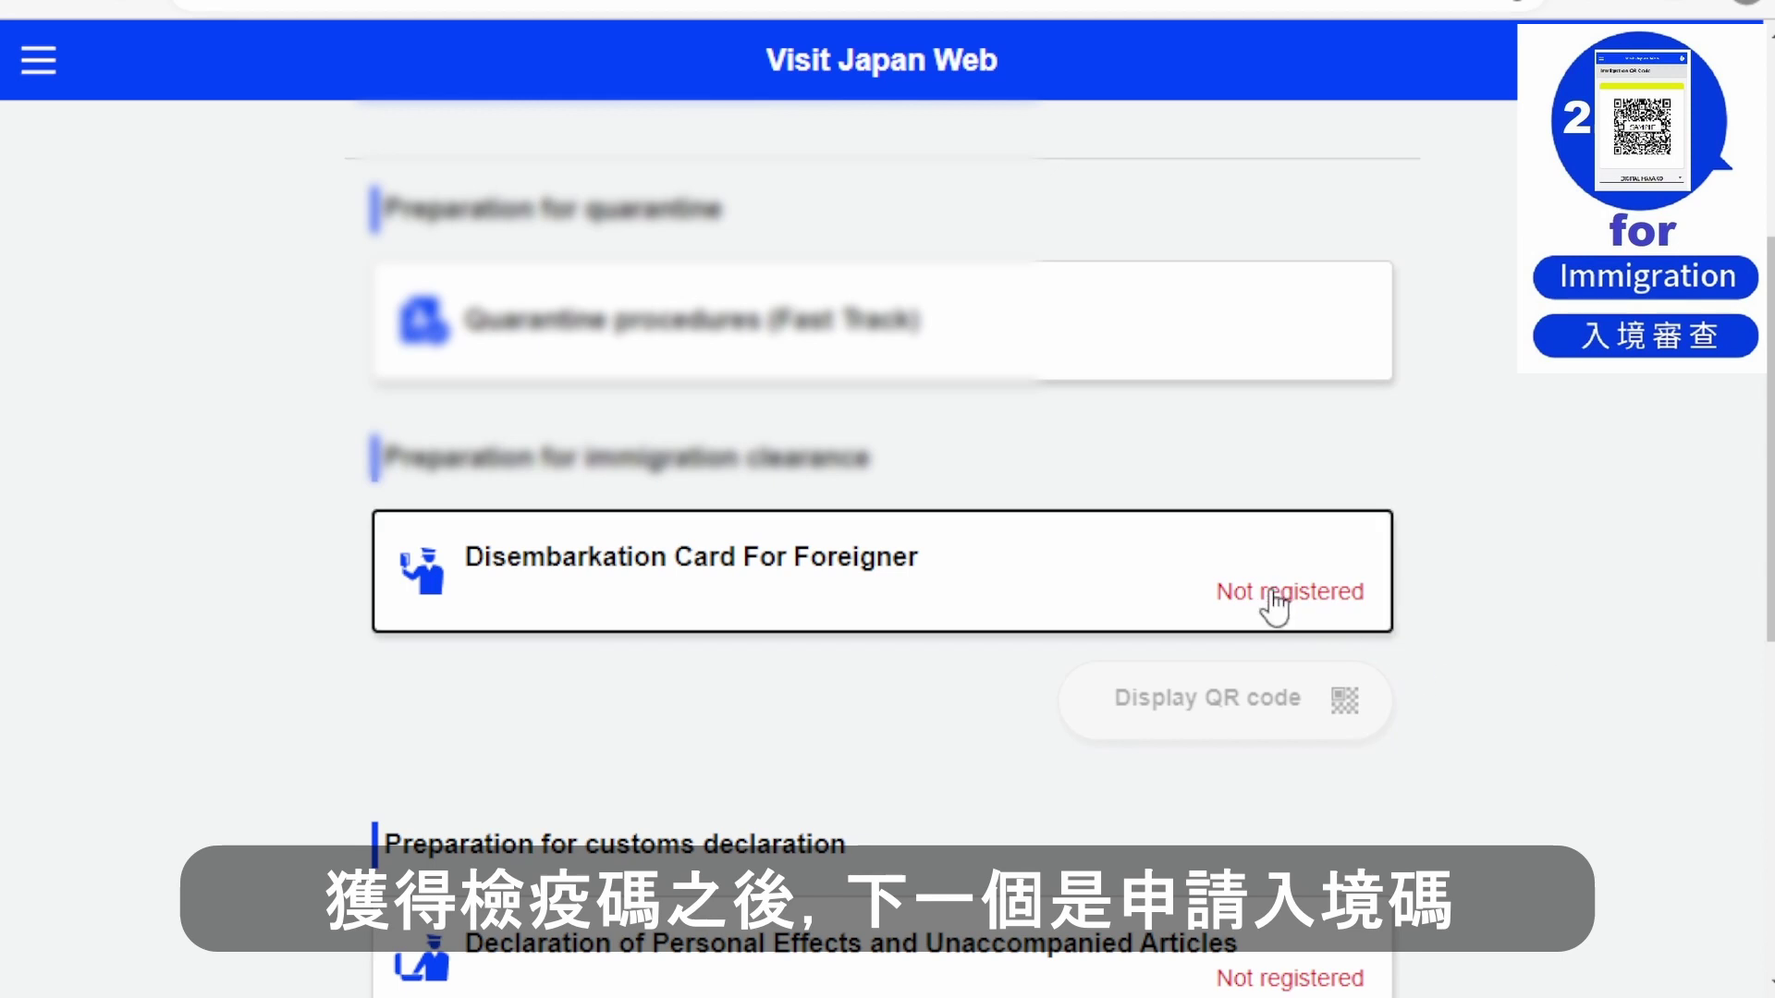
click(1229, 652)
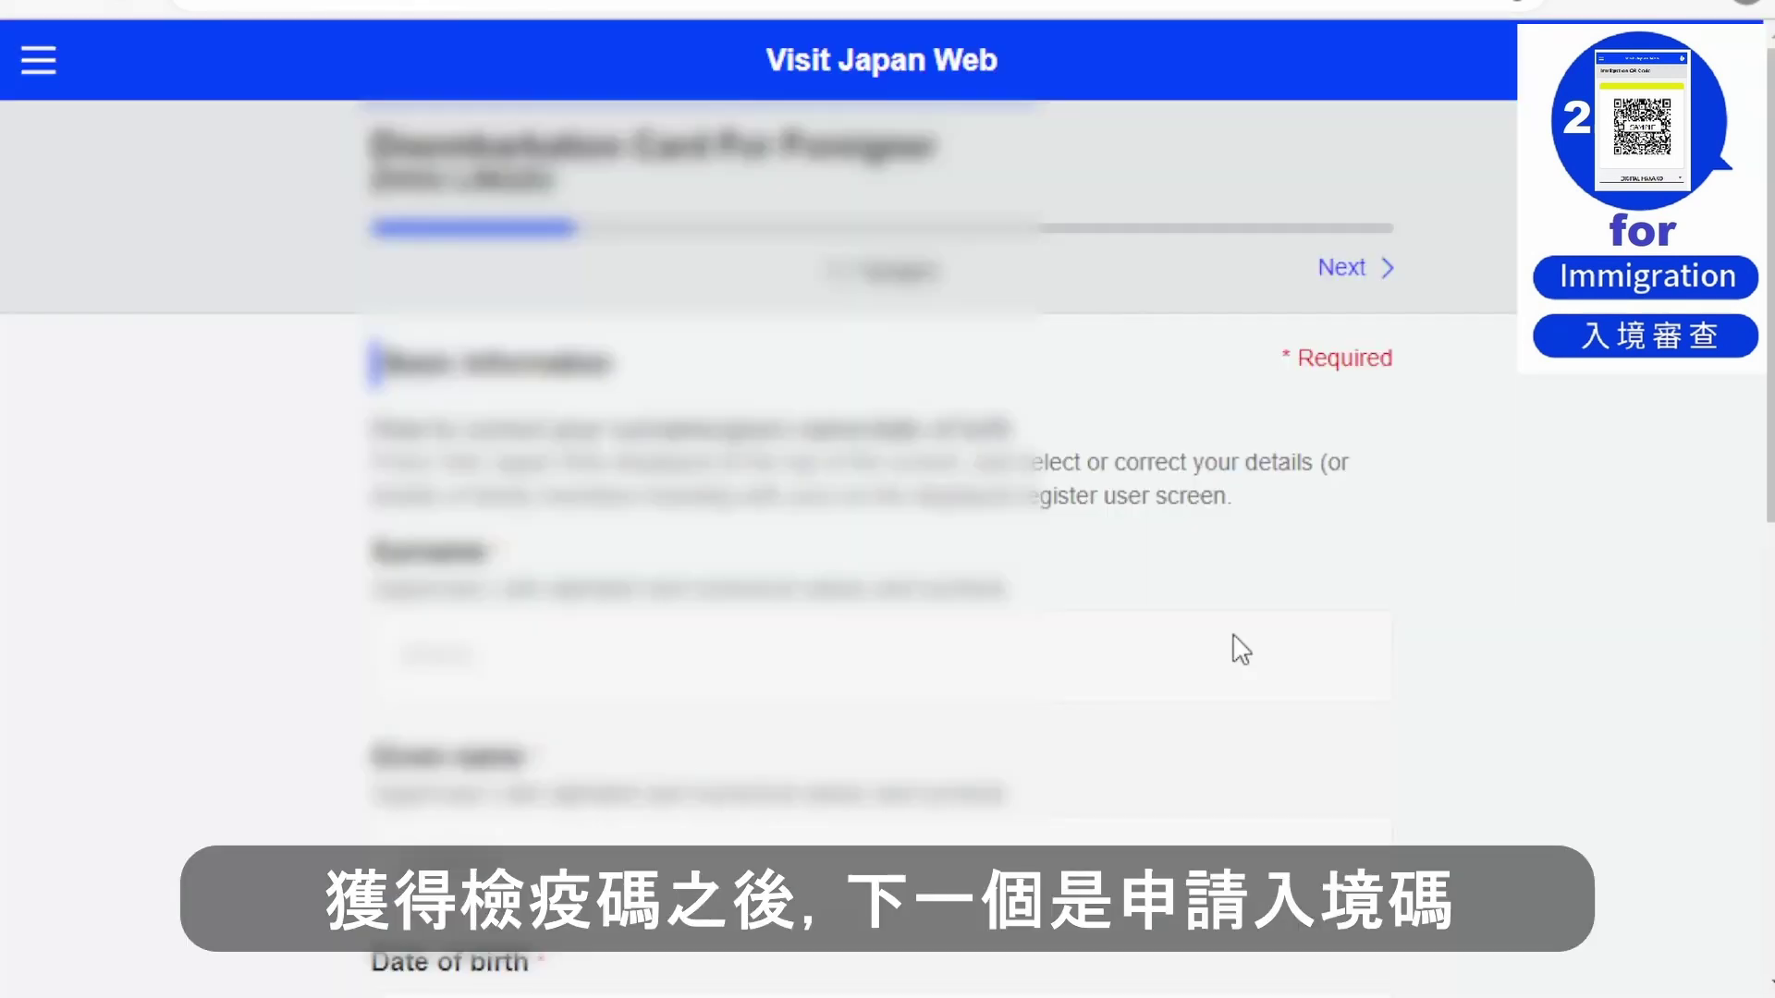
scroll(1232, 659, down, 2)
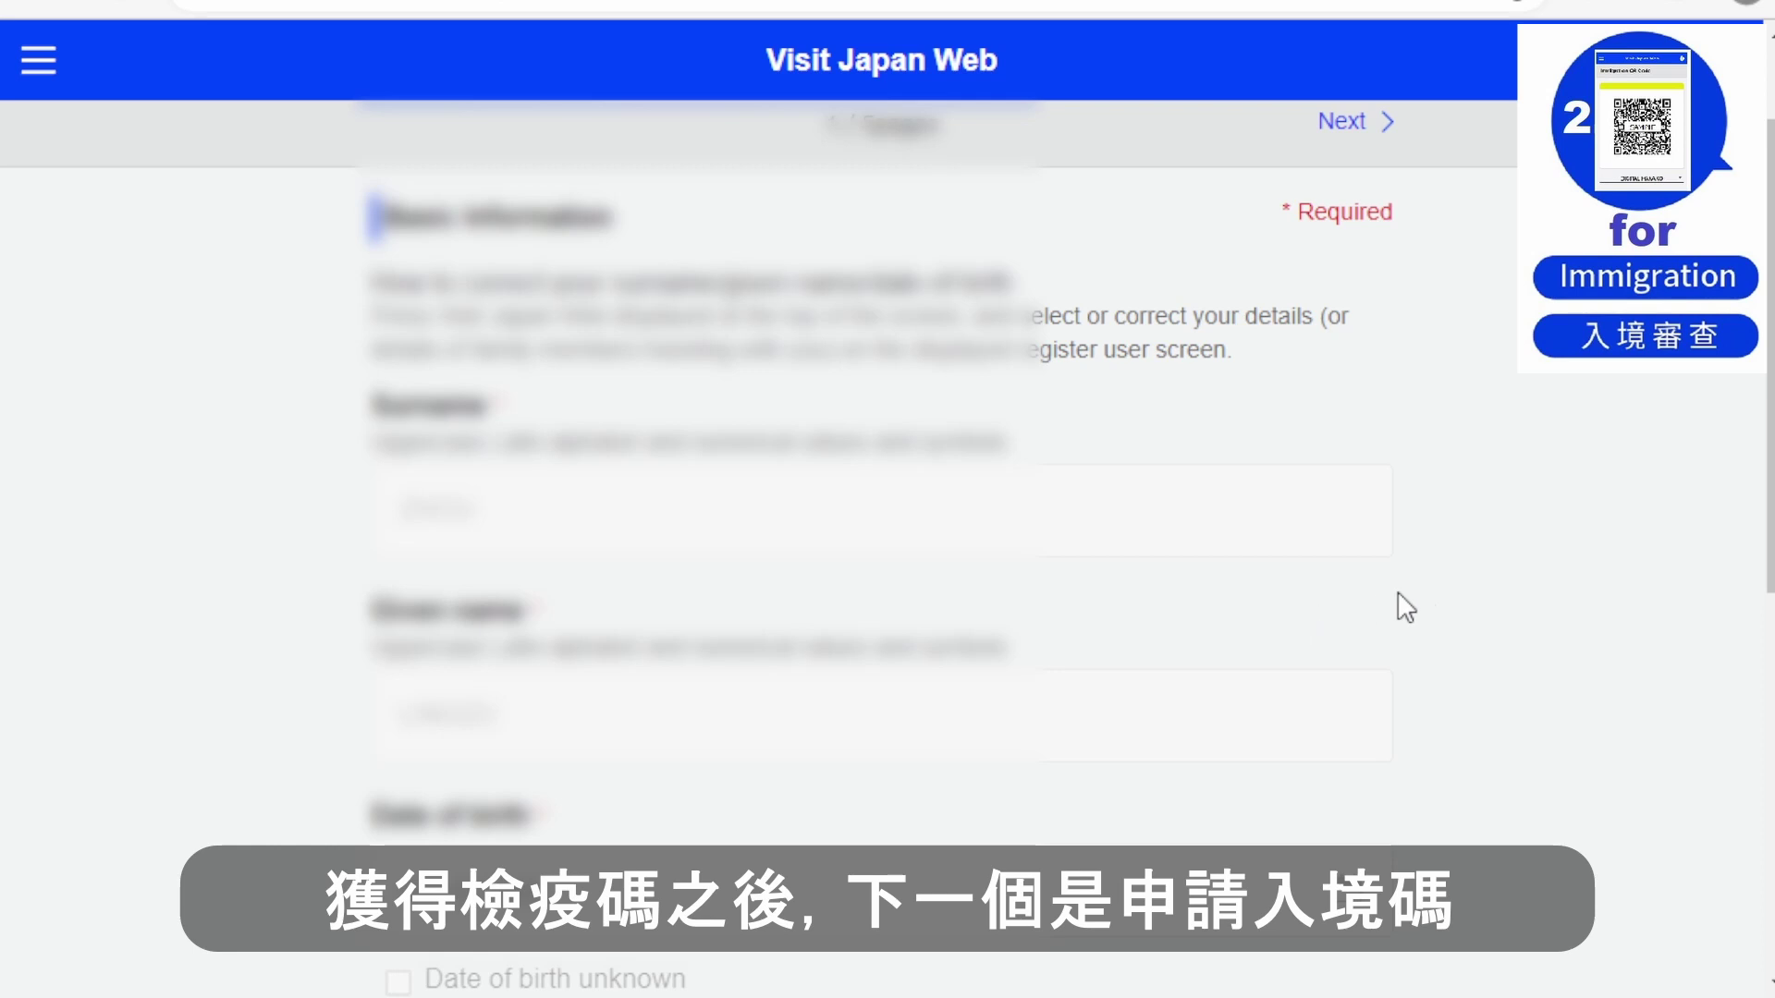
middle_click(1558, 601)
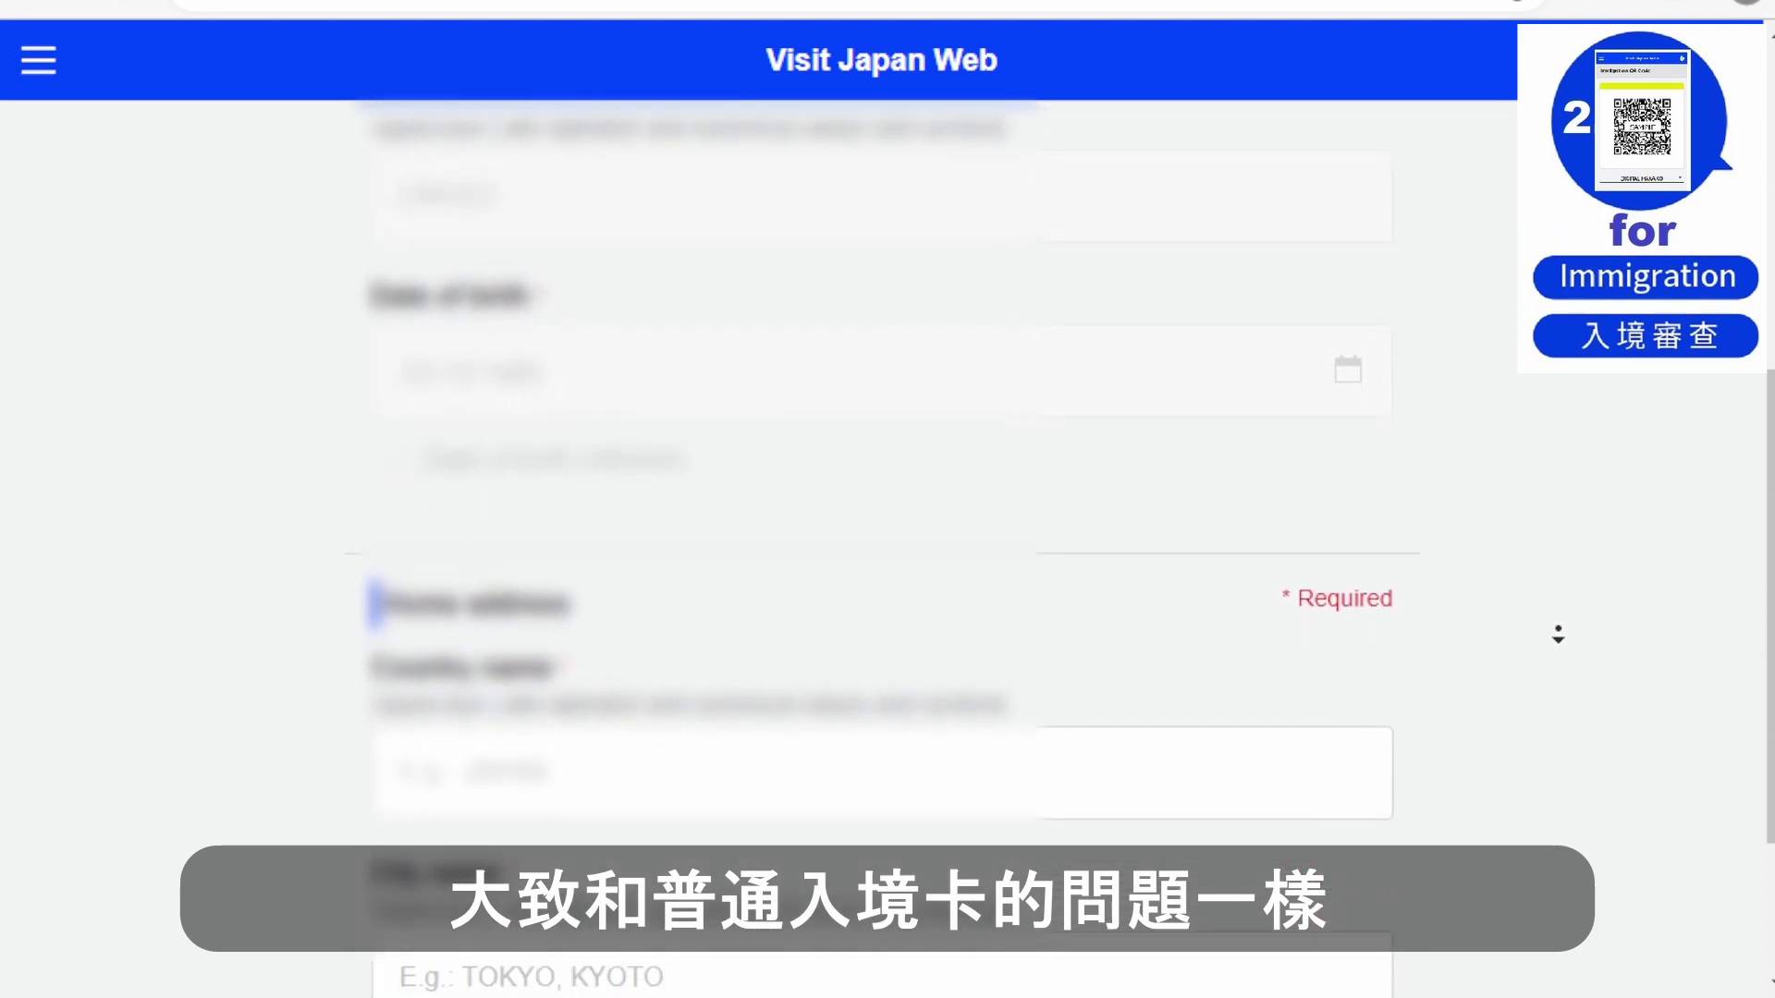
click(1535, 628)
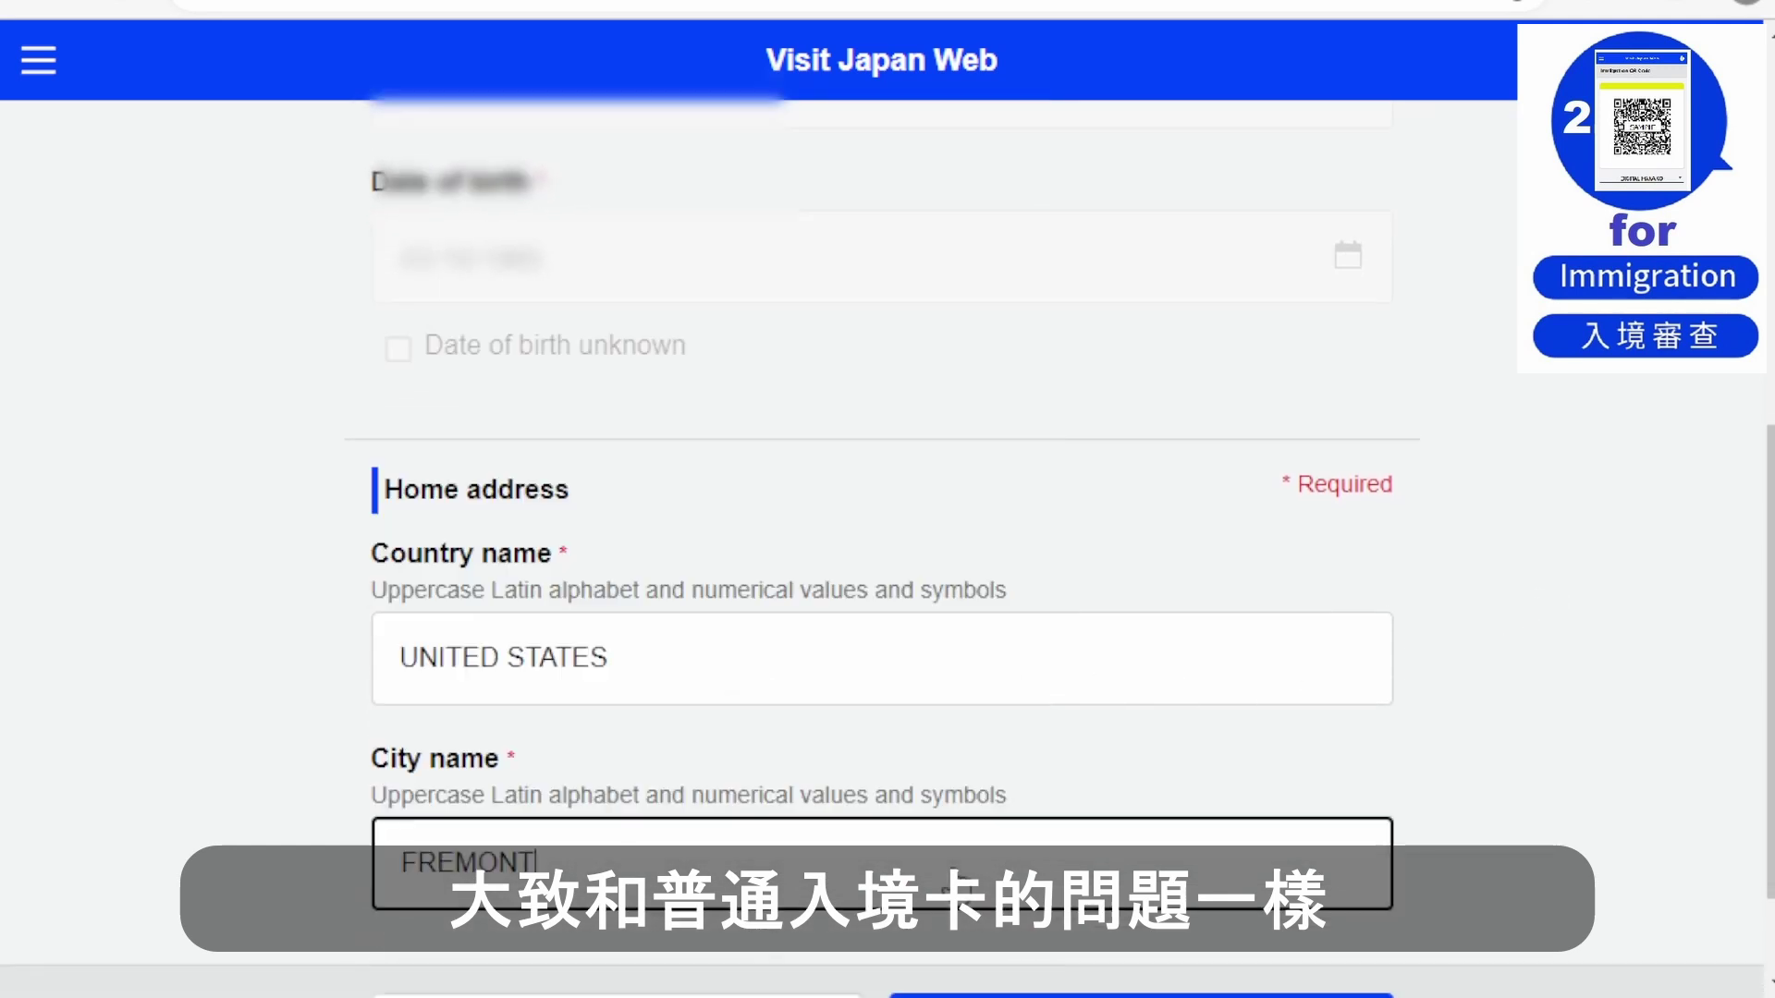
click(1498, 813)
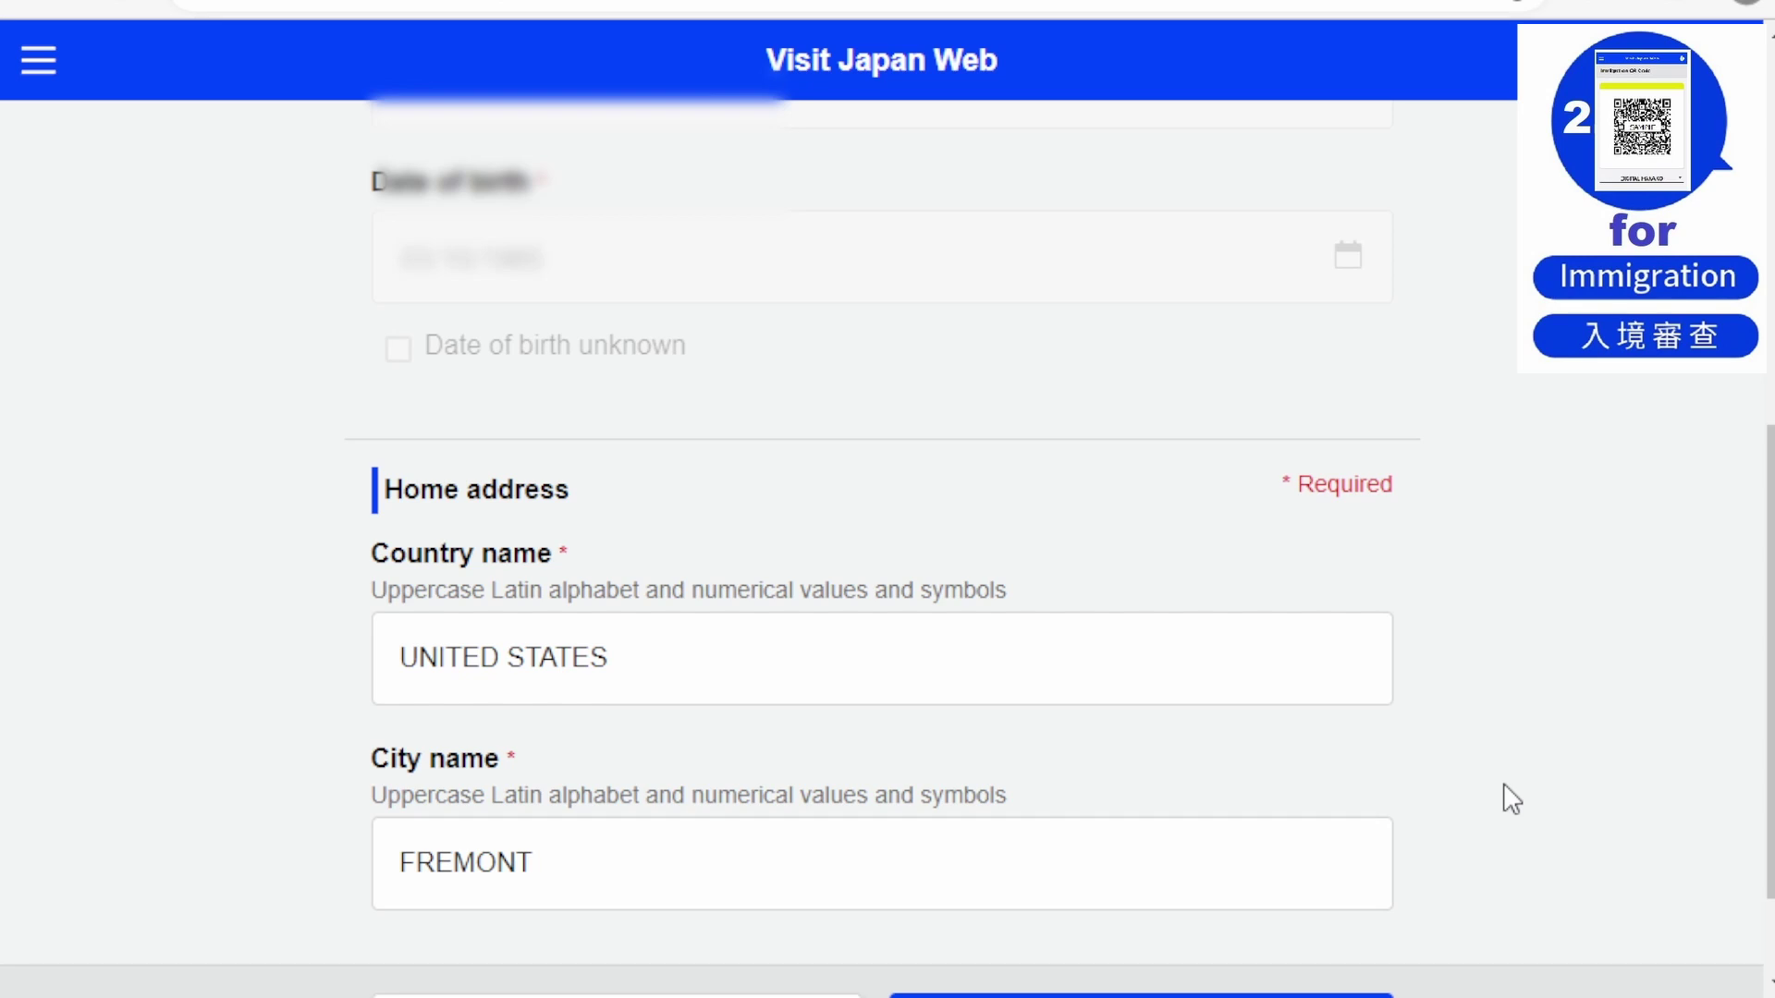
middle_click(1507, 800)
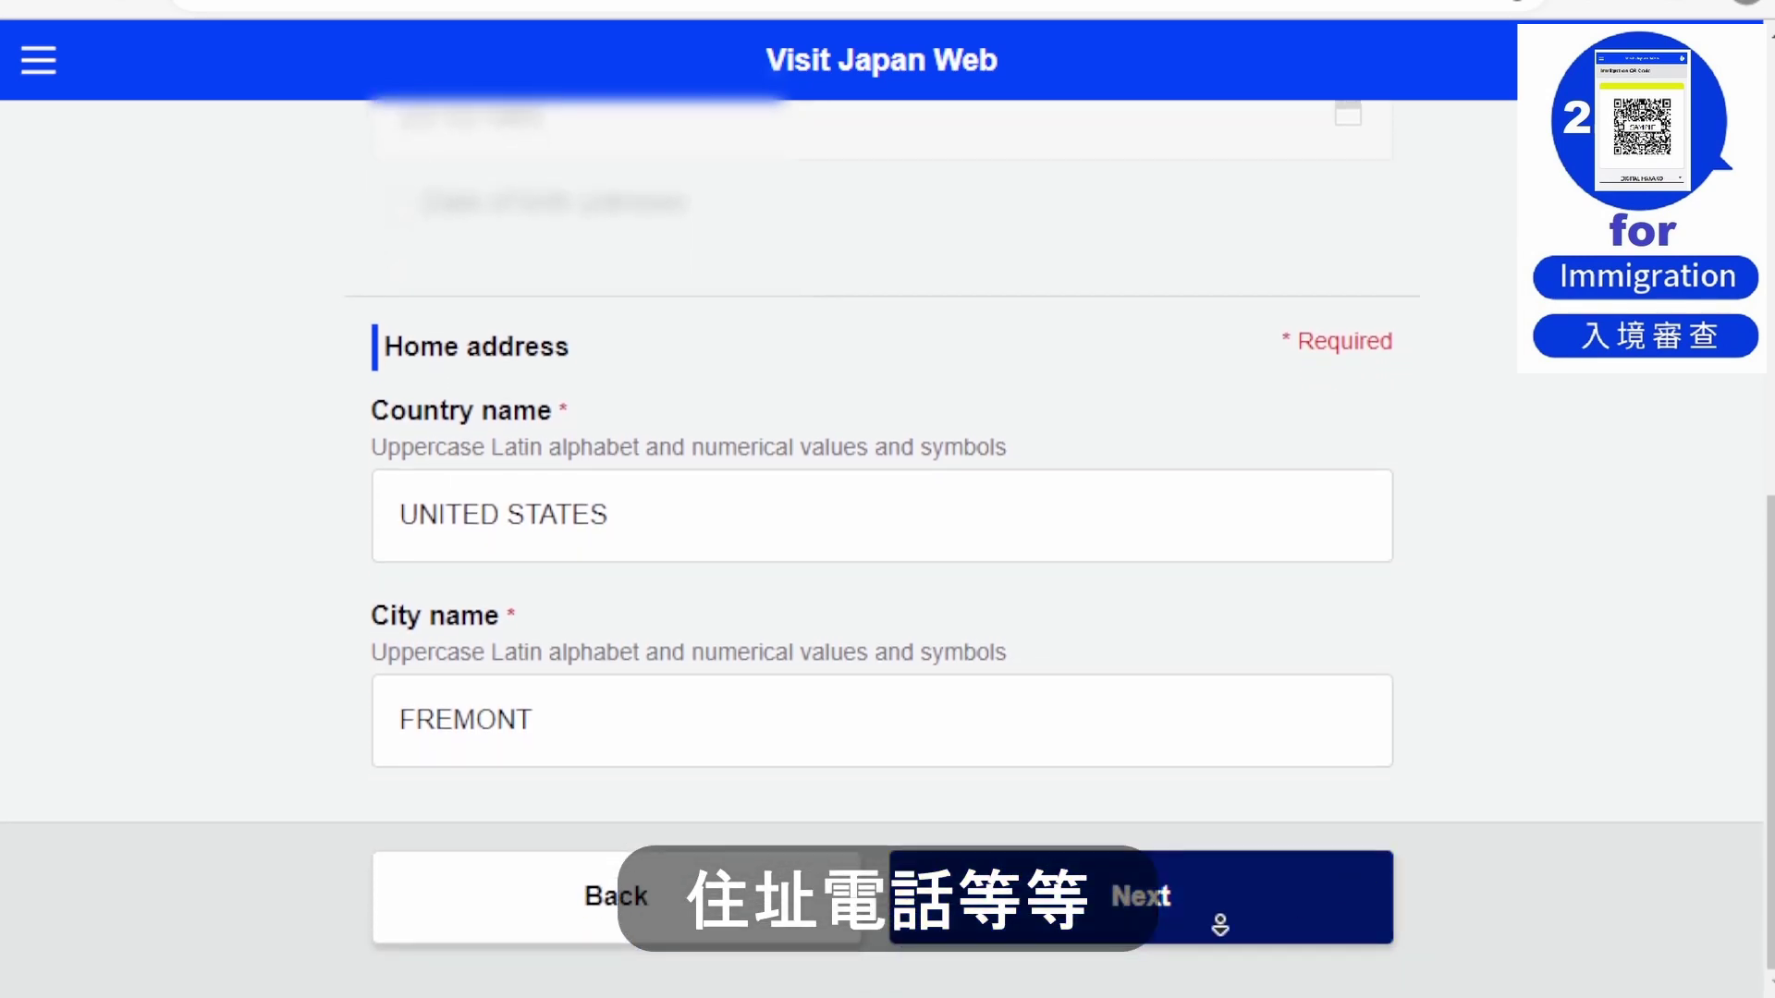
click(1228, 938)
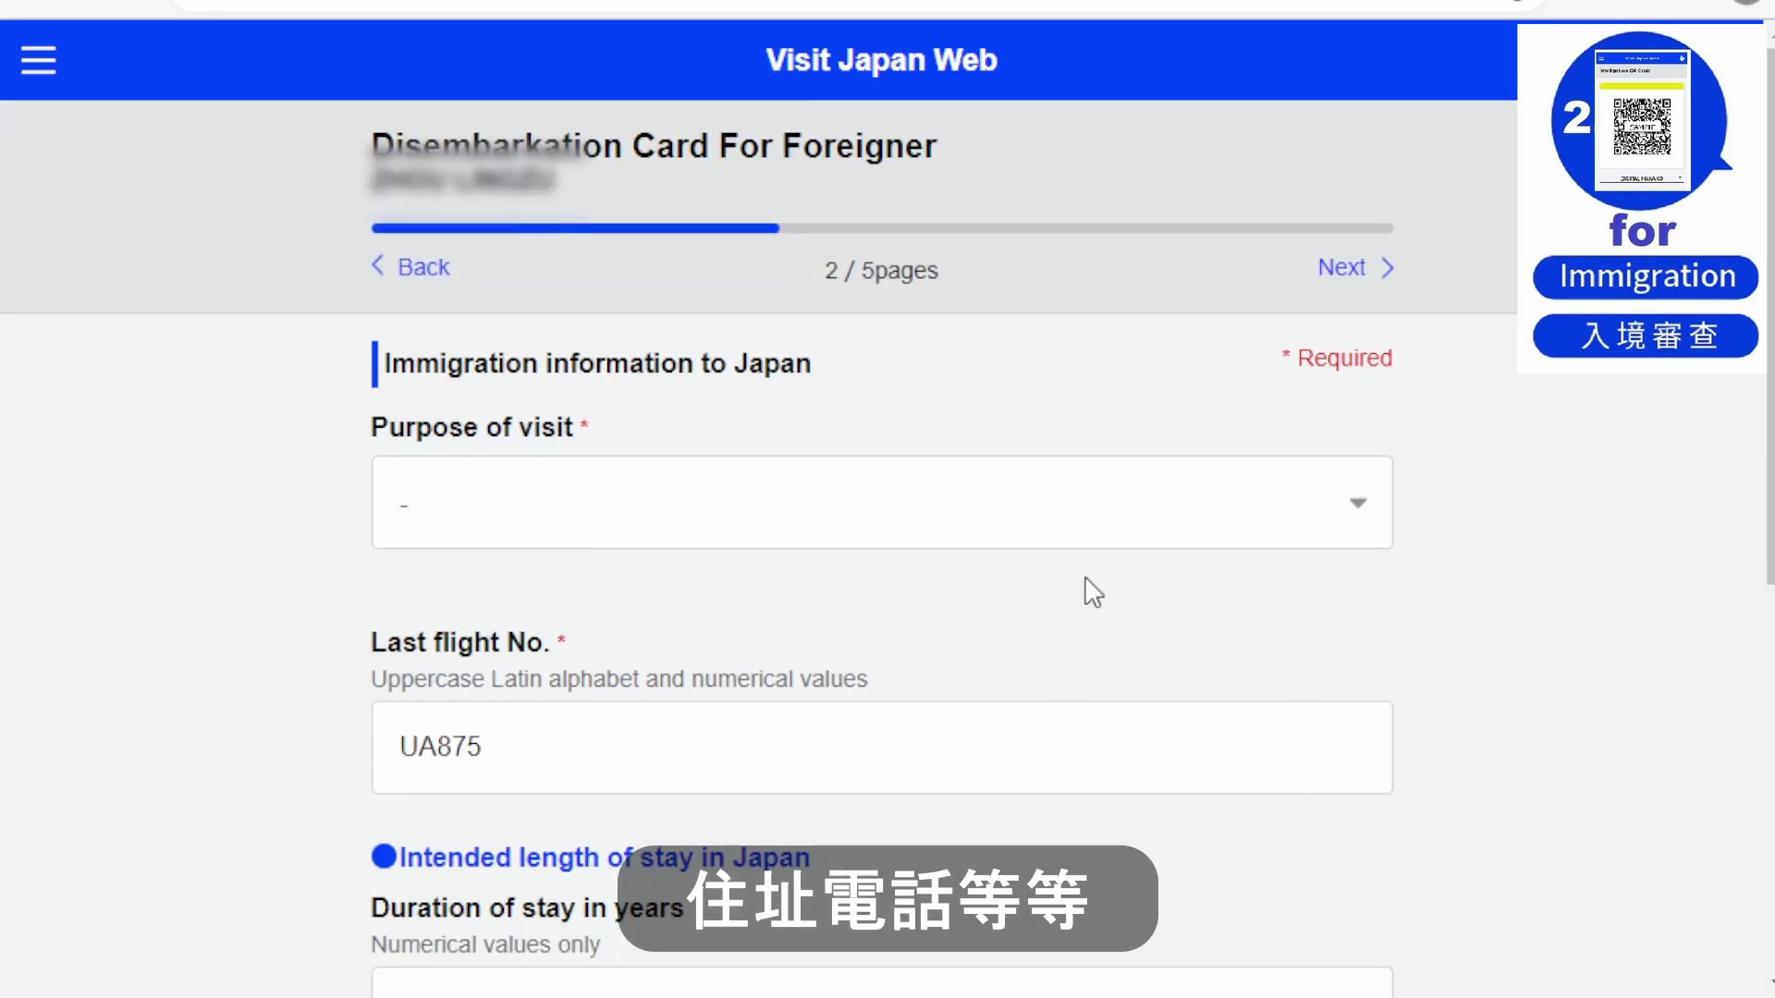
Set the purpose of visit to Tourism and the length of stay to 0 years, 0 months, 9 days
click(1254, 518)
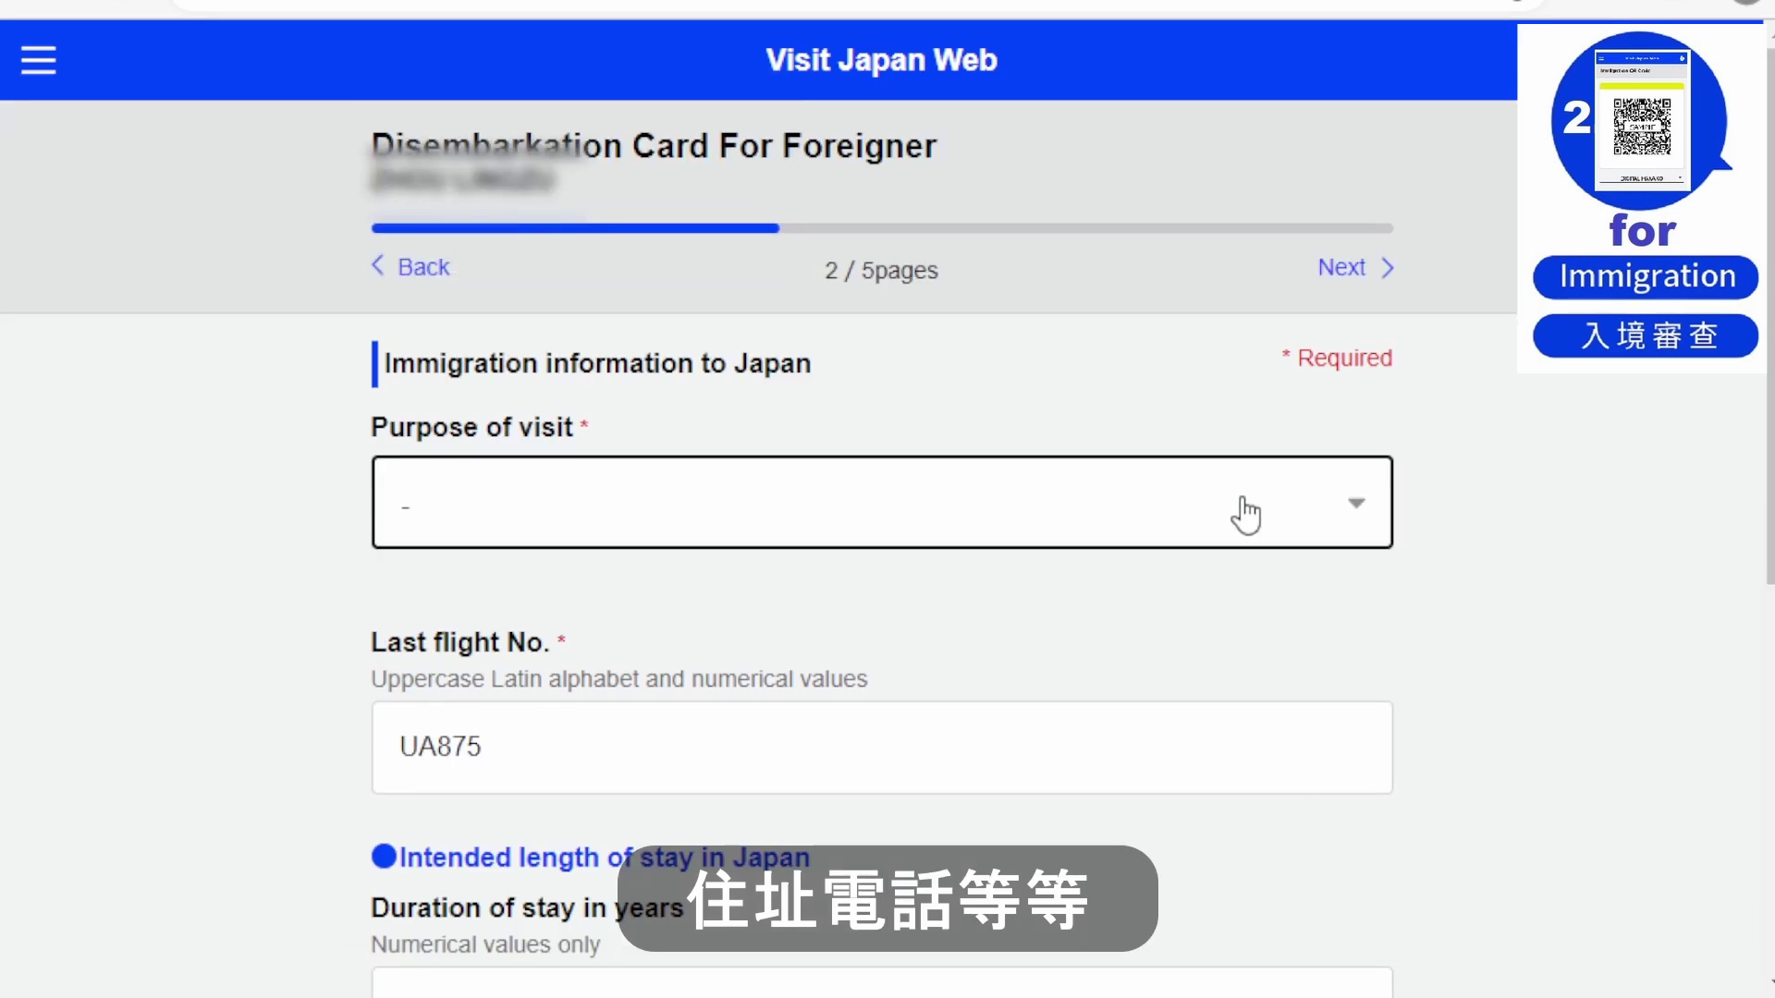
key(Down)
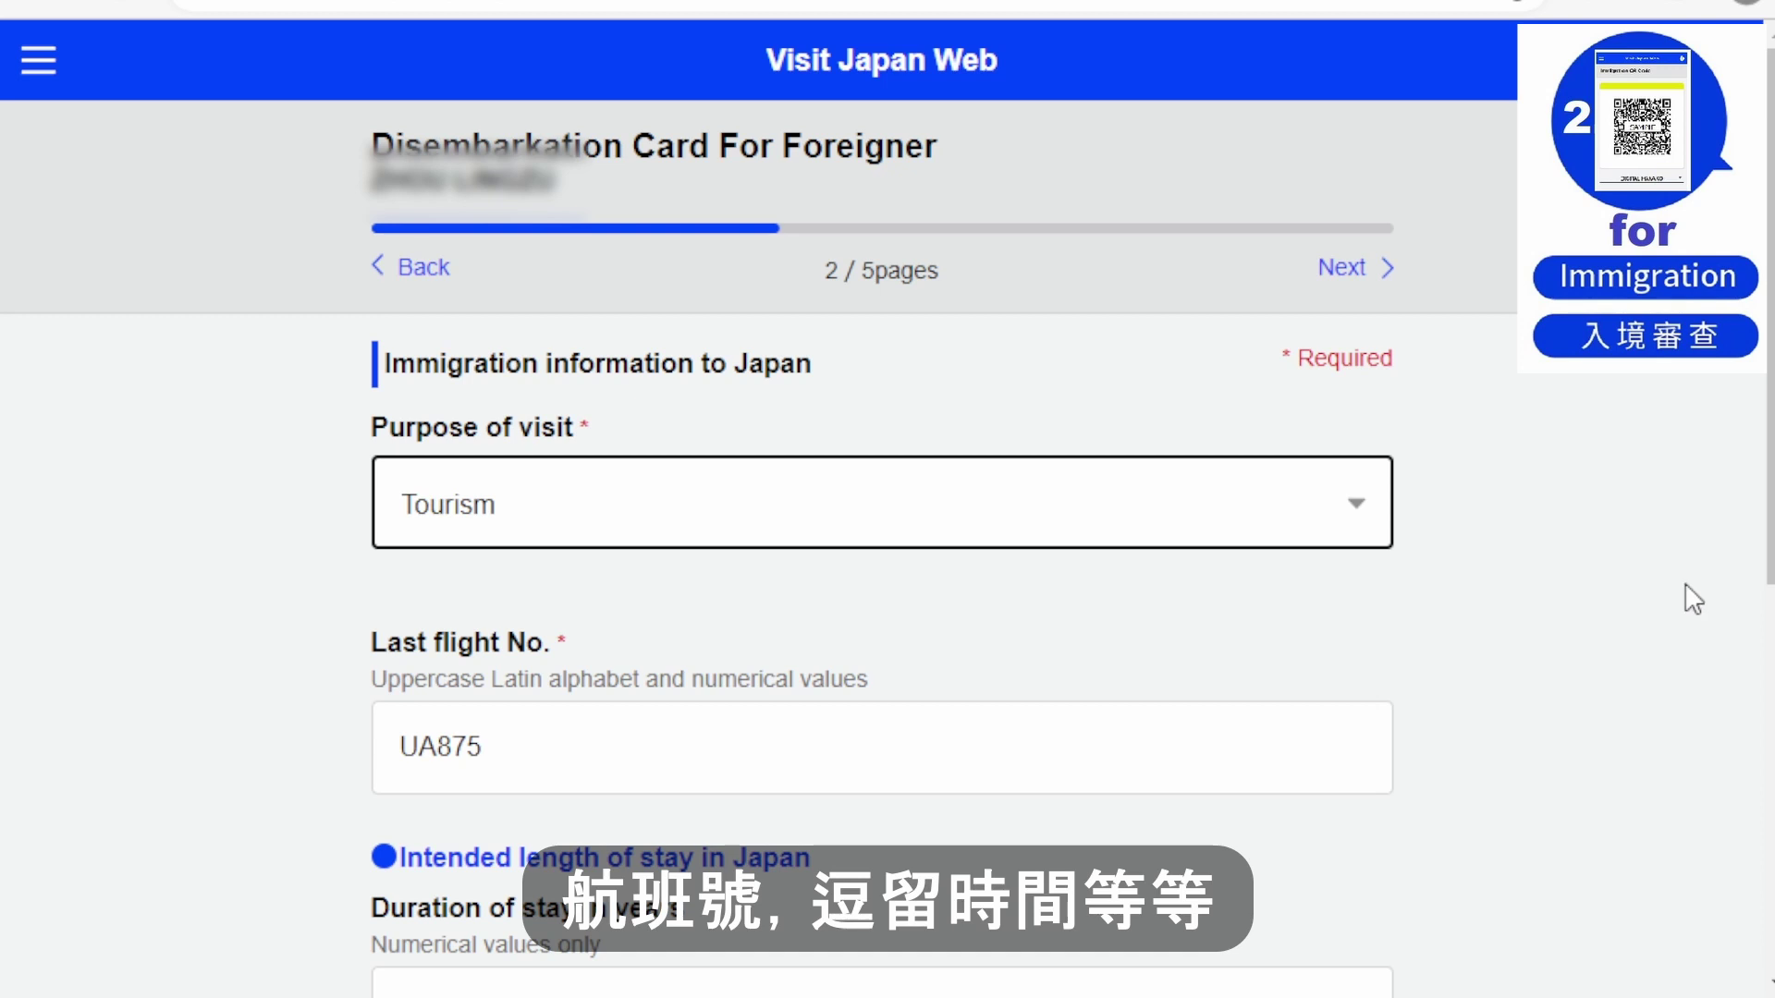
middle_click(1603, 550)
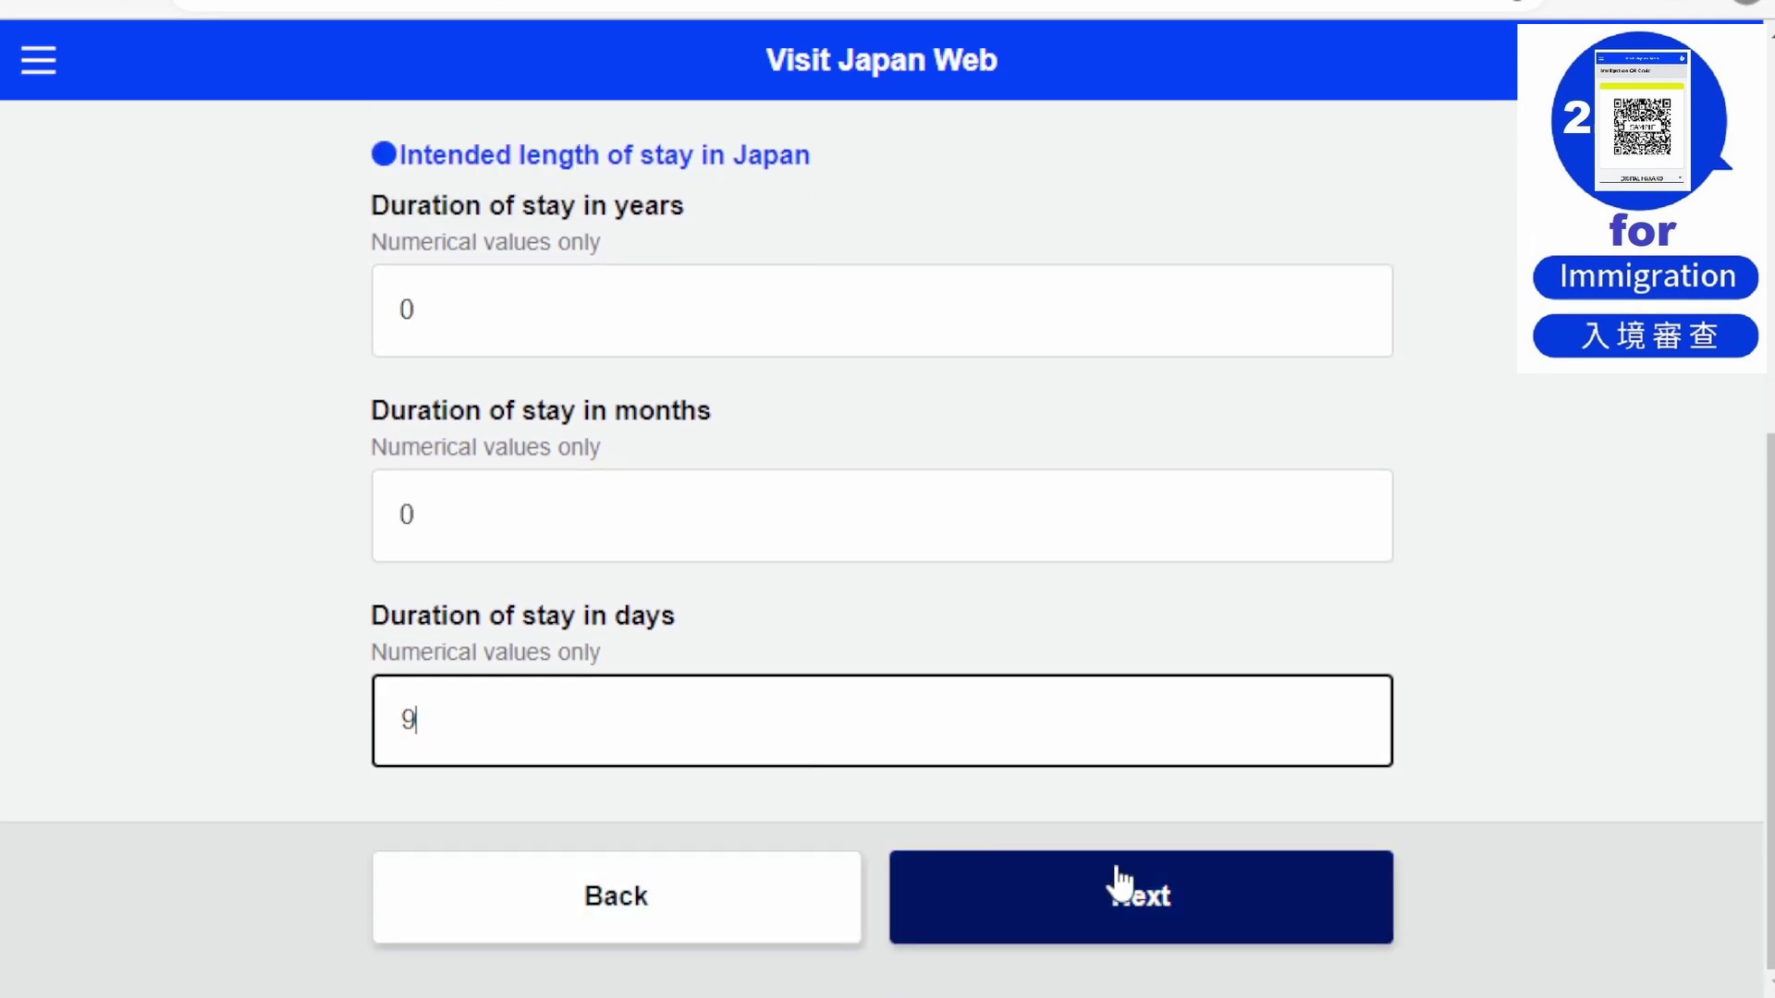
click(1197, 910)
middle_click(1506, 725)
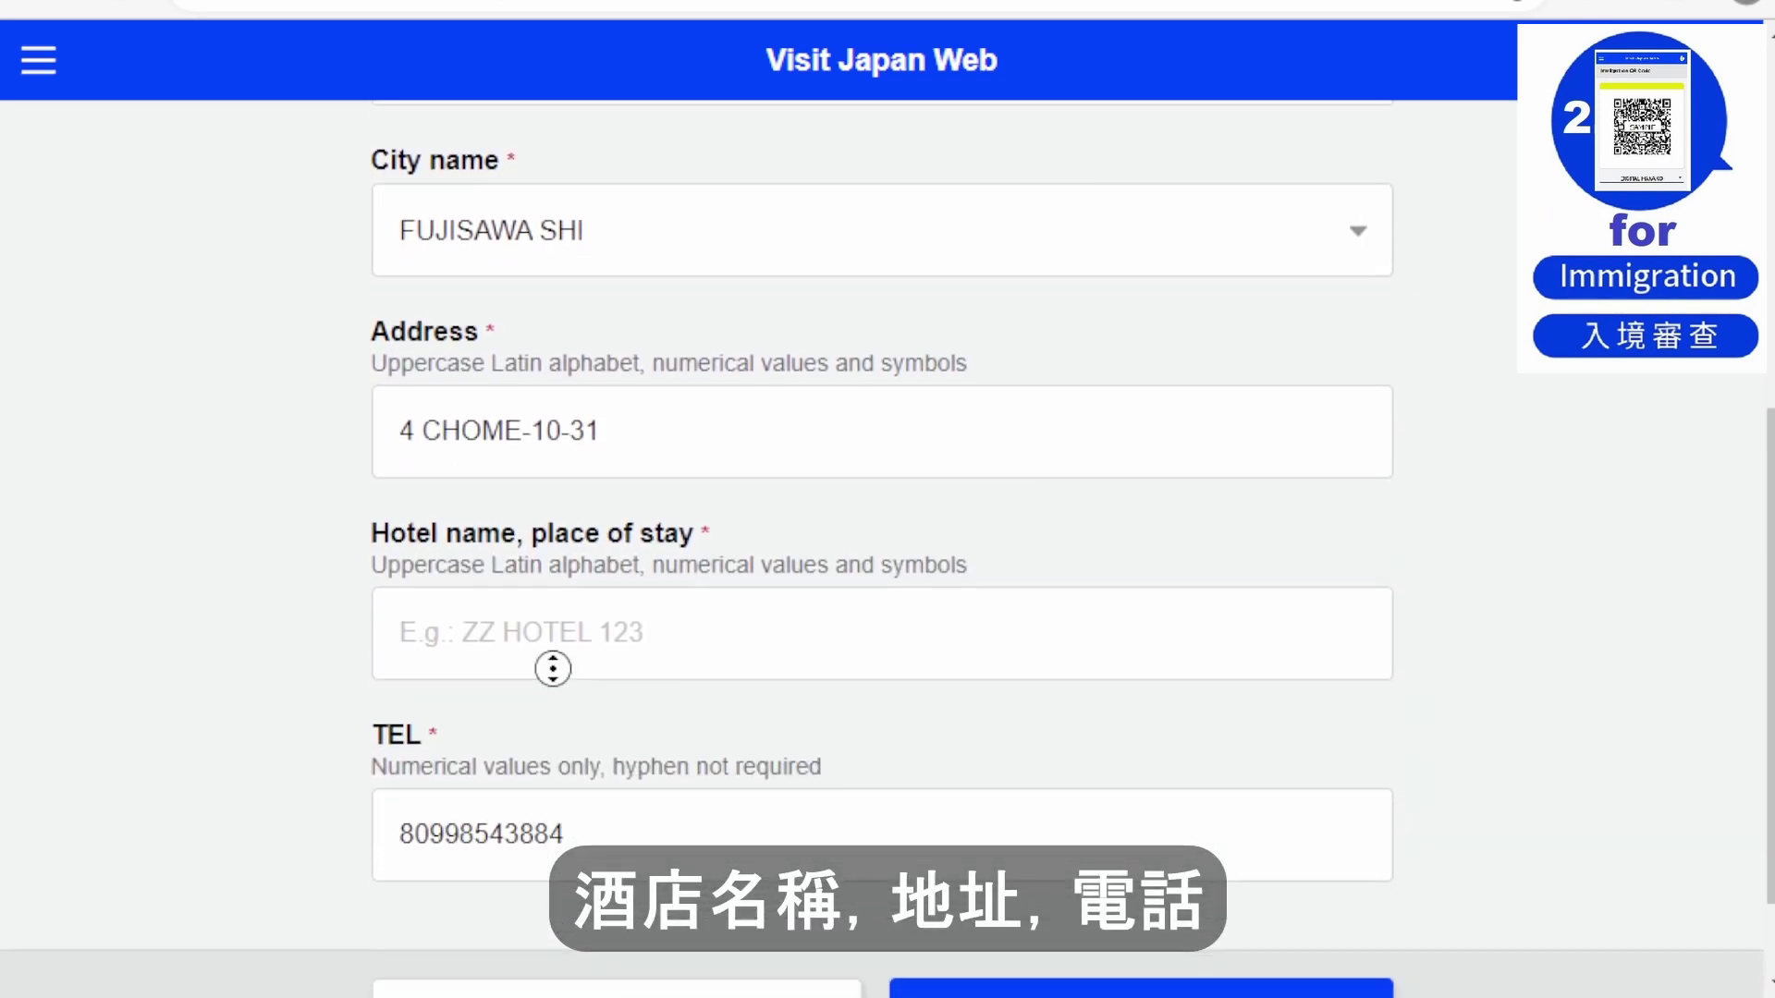
Enter SOUGETSU HOTEL as the hotel name and continue to the Questions page
click(508, 658)
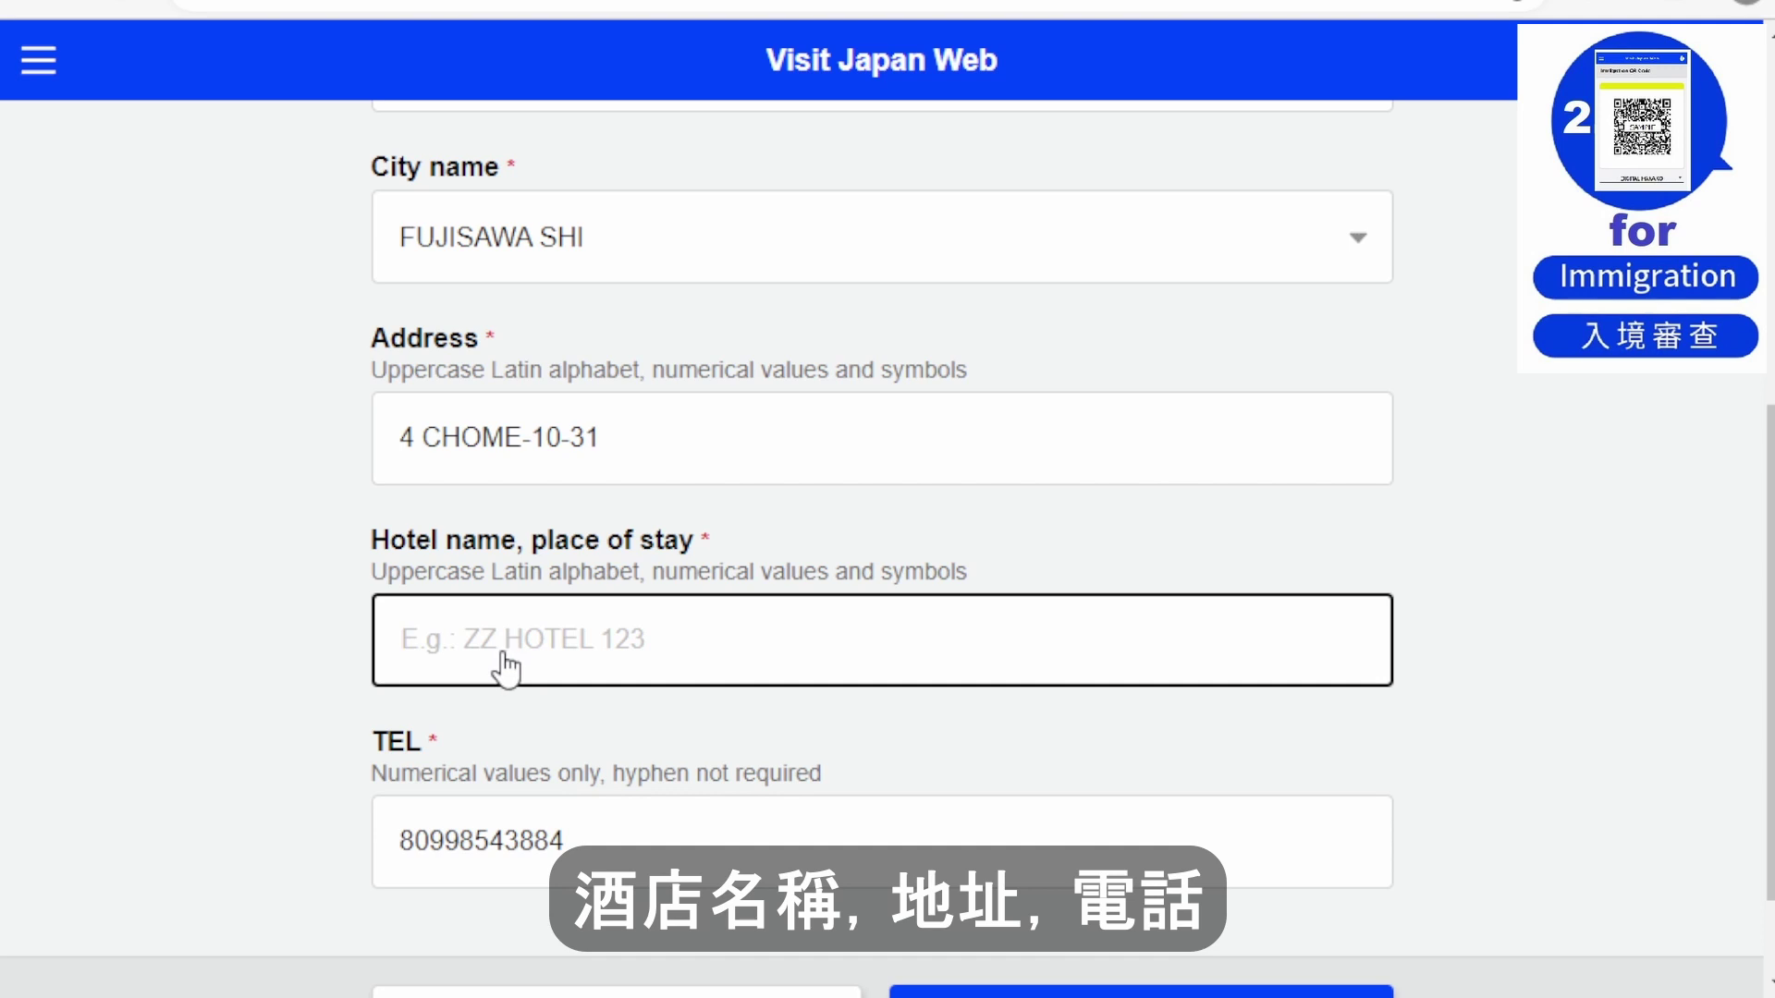
text(SOUGETSU HOTEL)
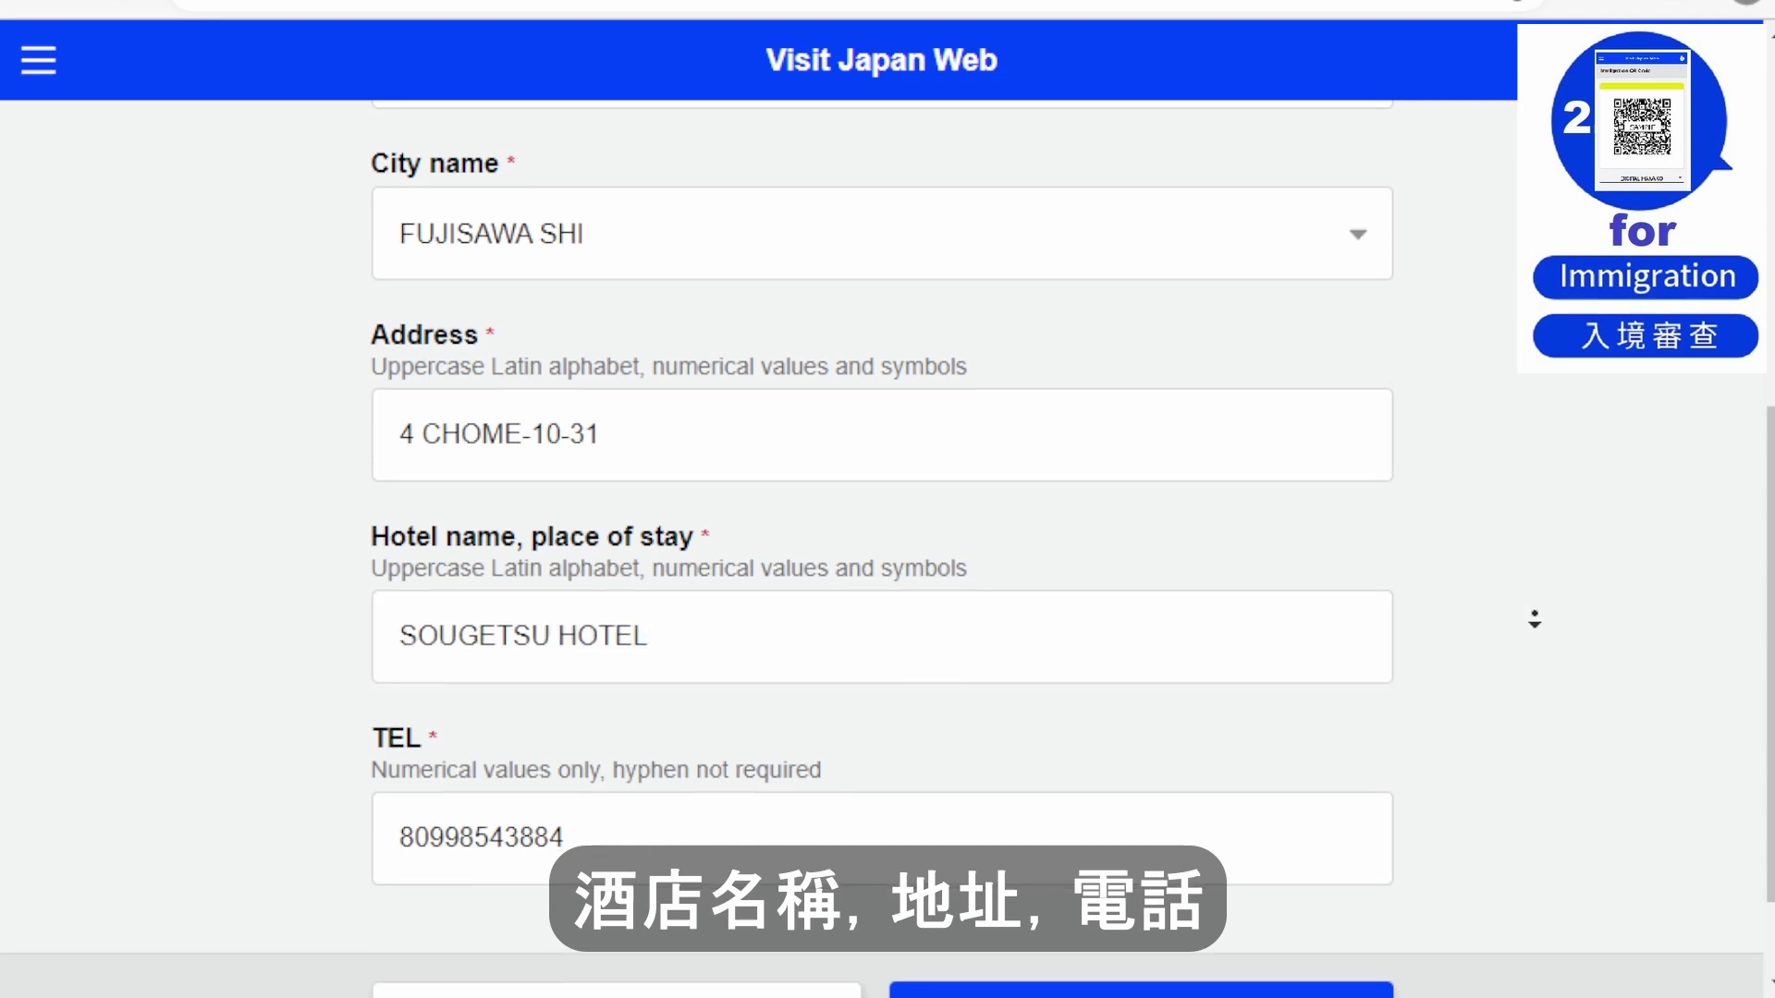
scroll(1533, 606, down, 2)
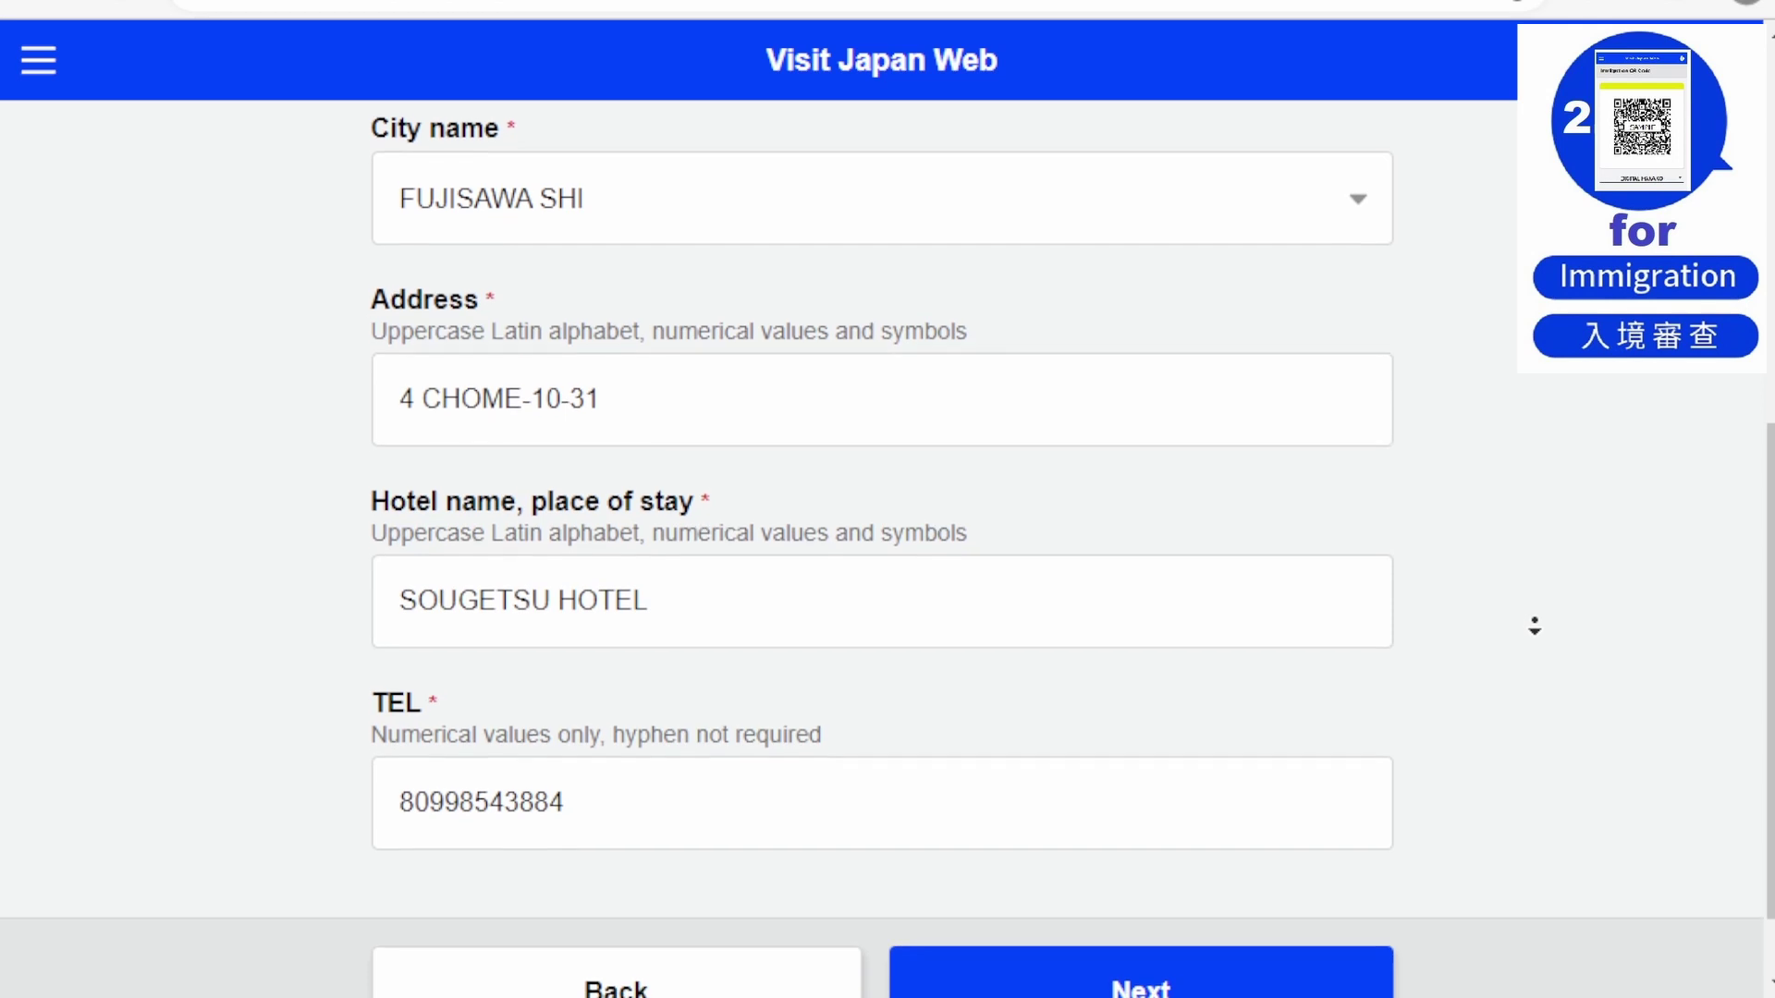
scroll(1535, 626, down, 1)
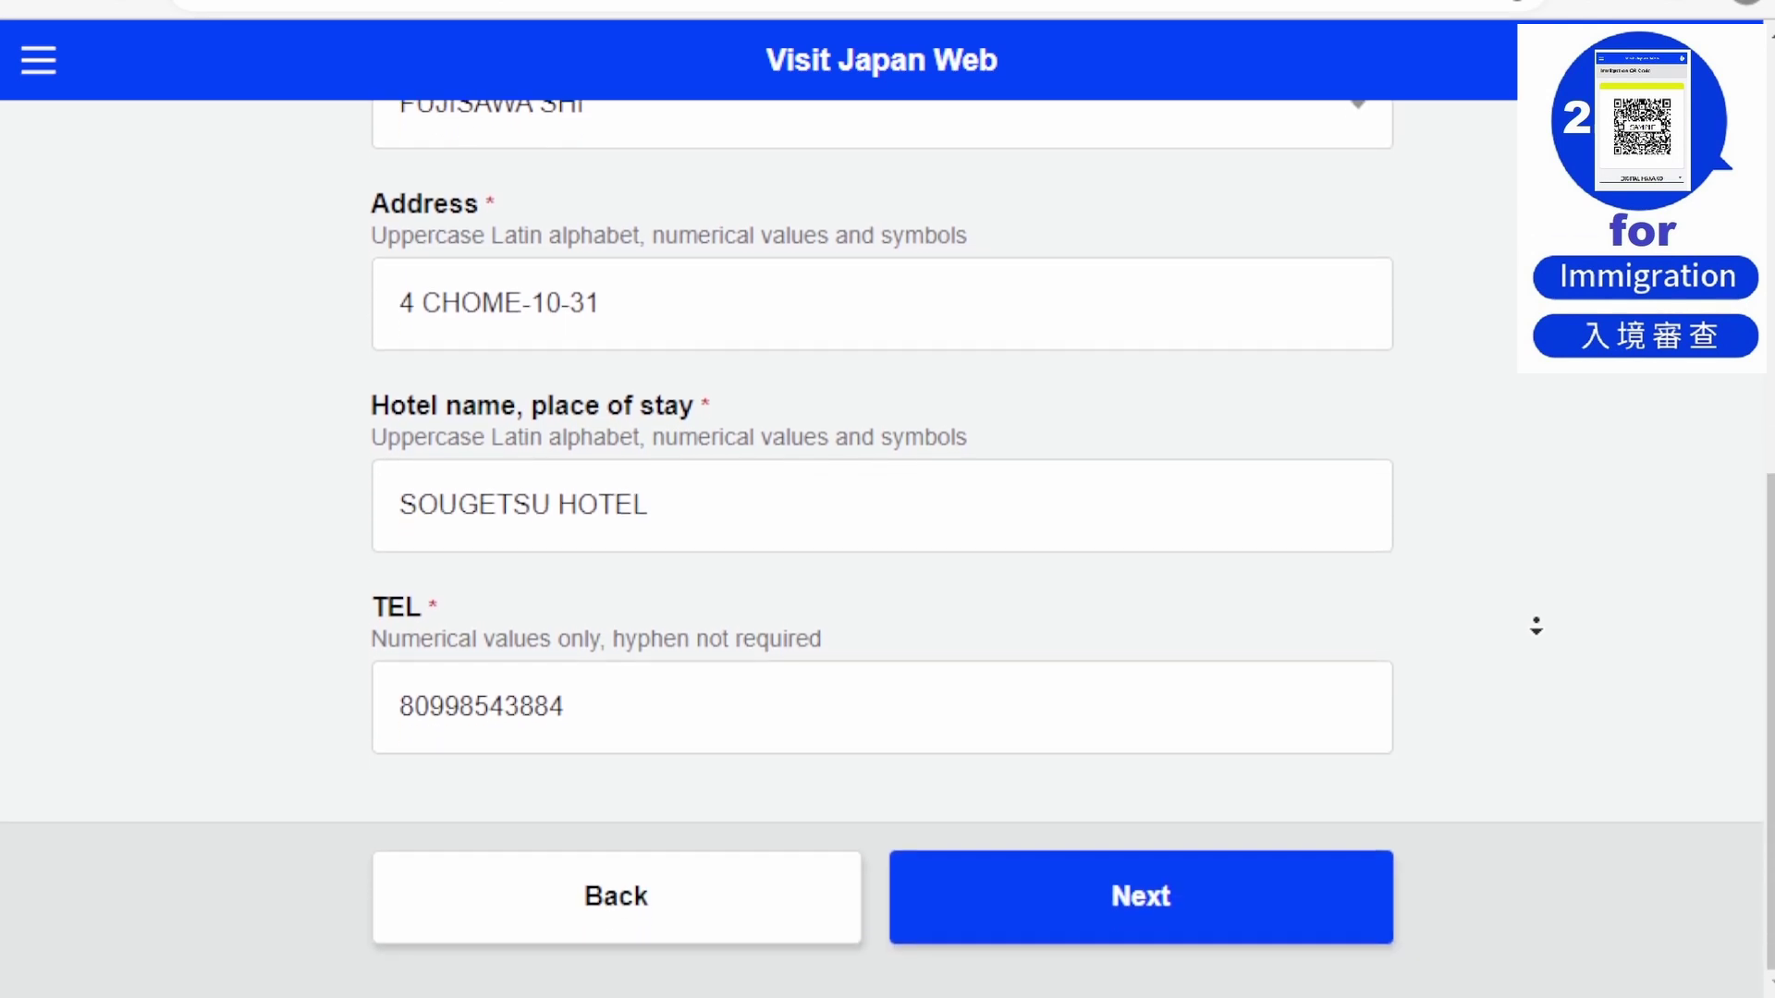
click(1335, 941)
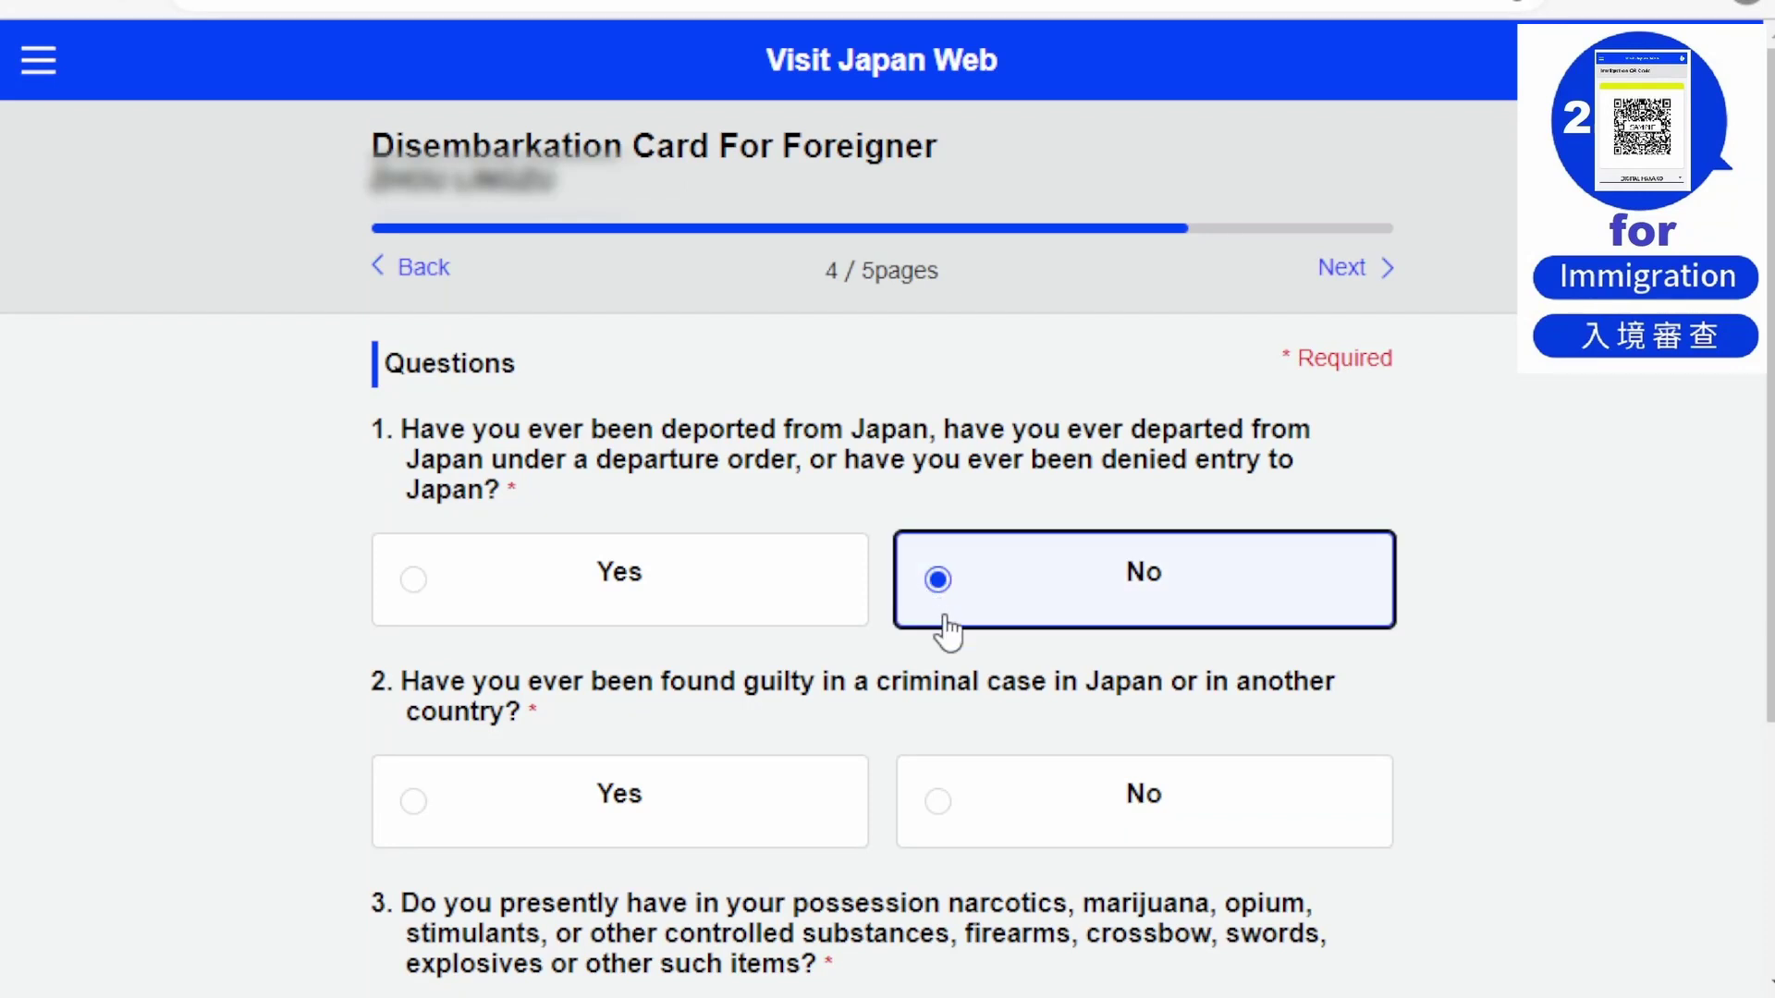
Answer No to the criminal conviction and prohibited items questions
click(952, 841)
scroll(939, 740, down, 3)
middle_click(939, 740)
click(939, 732)
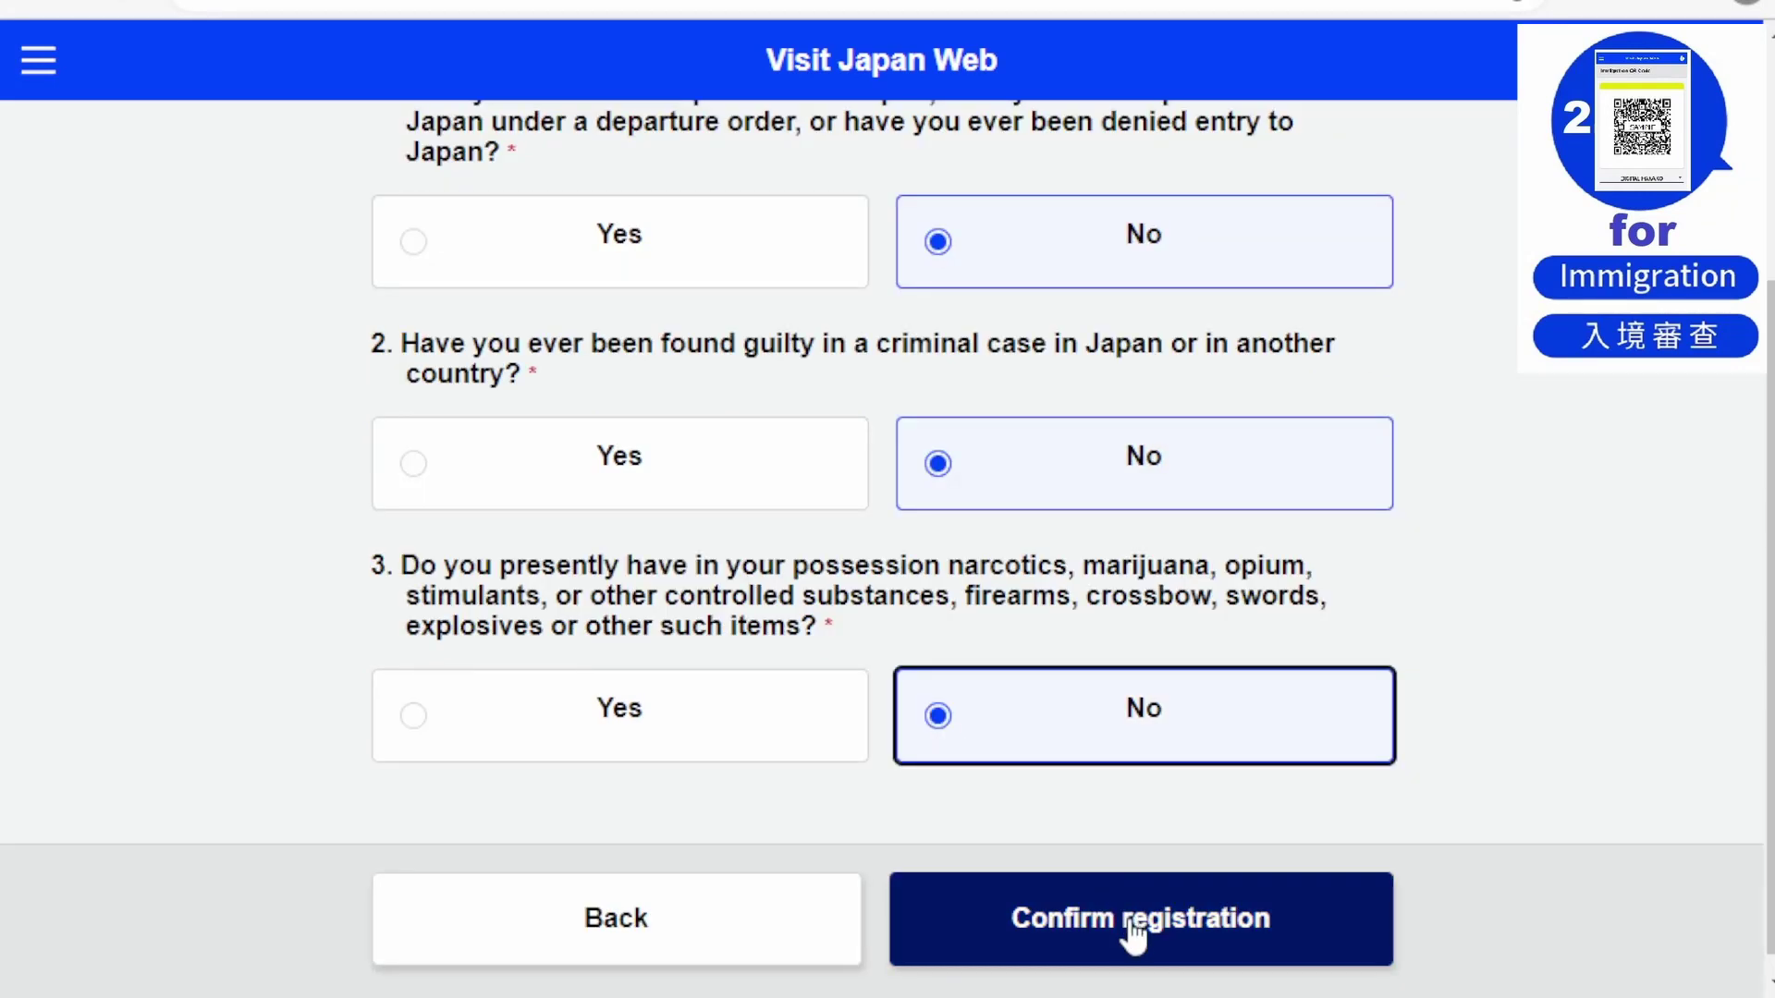
Confirm the entered details and register the disembarkation card
click(1128, 924)
middle_click(1551, 717)
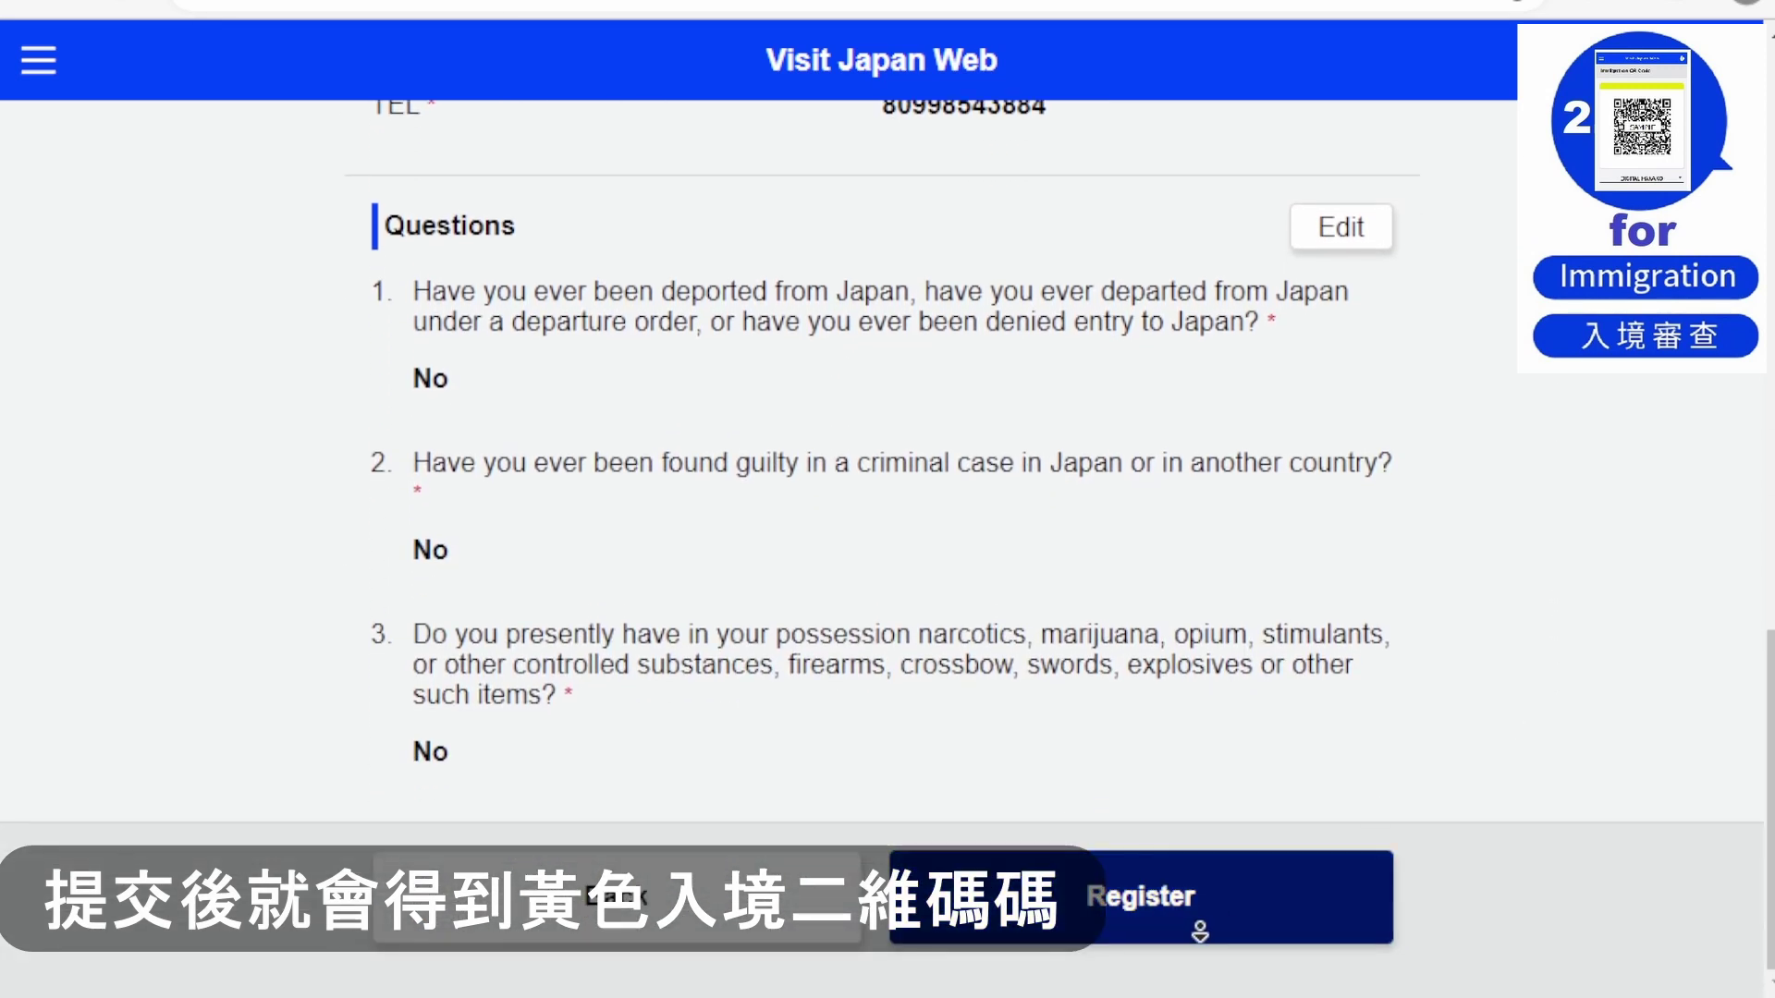
click(1151, 920)
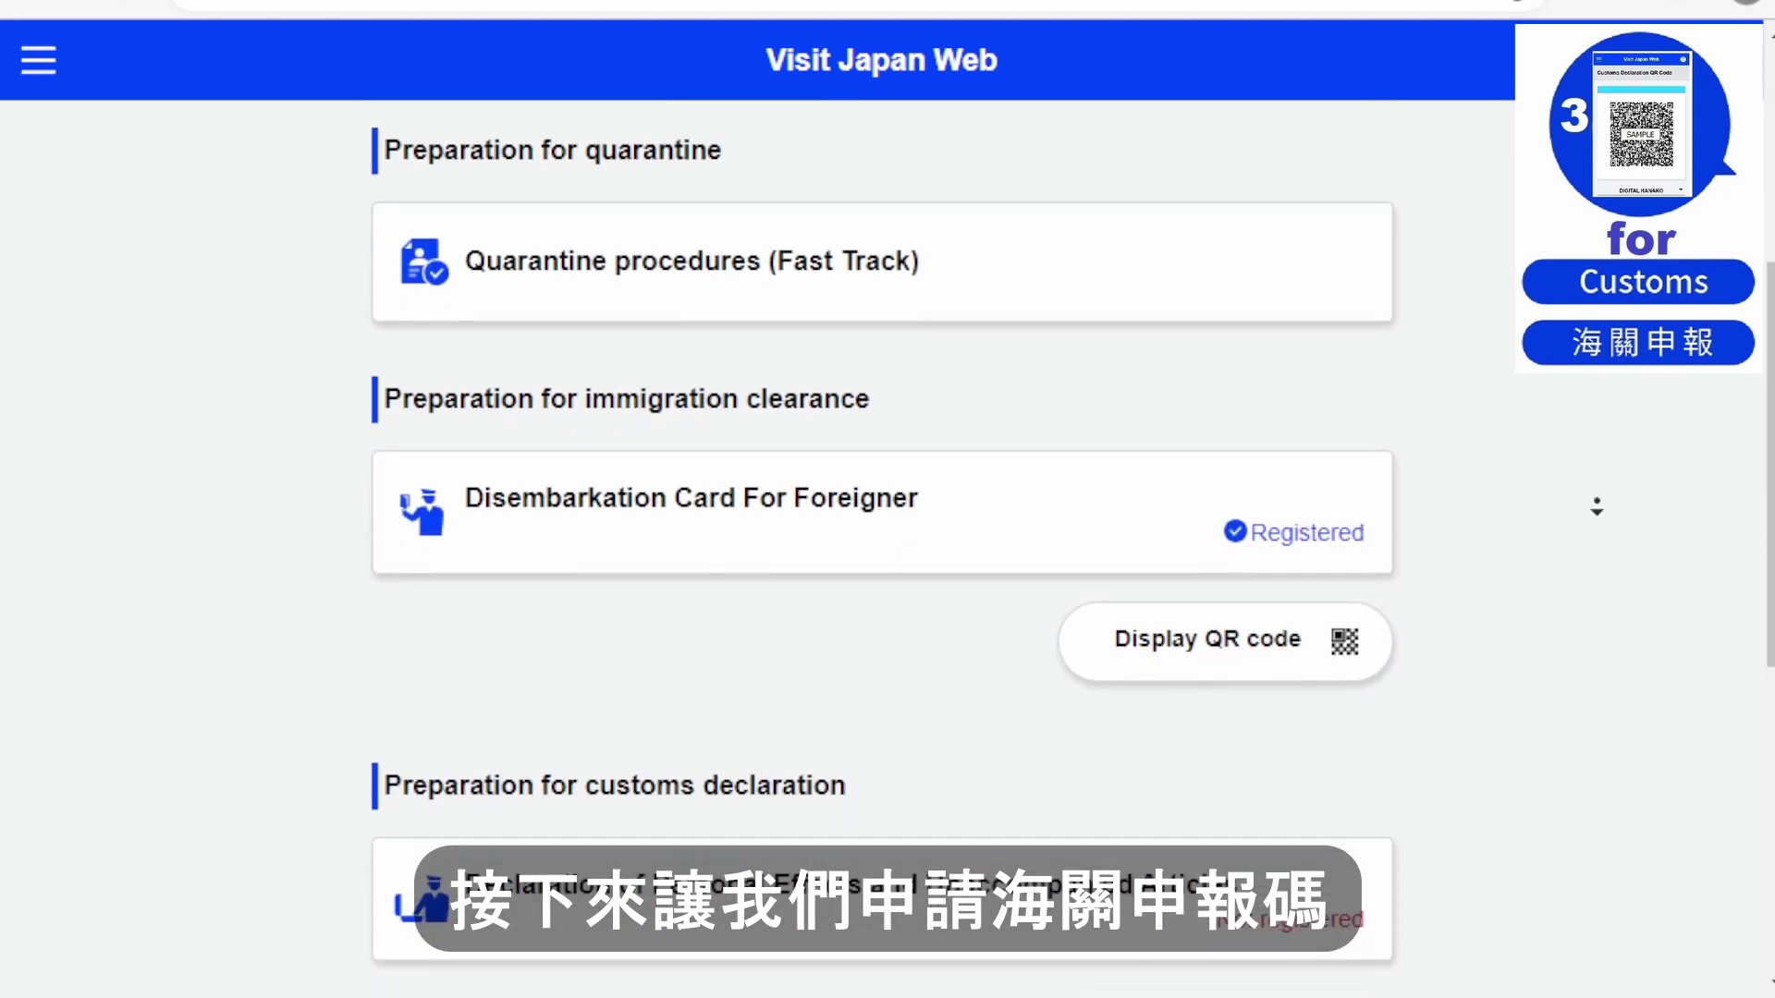
Open the Declaration of Personal Effects and begin the customs declaration form
click(1490, 599)
click(1289, 733)
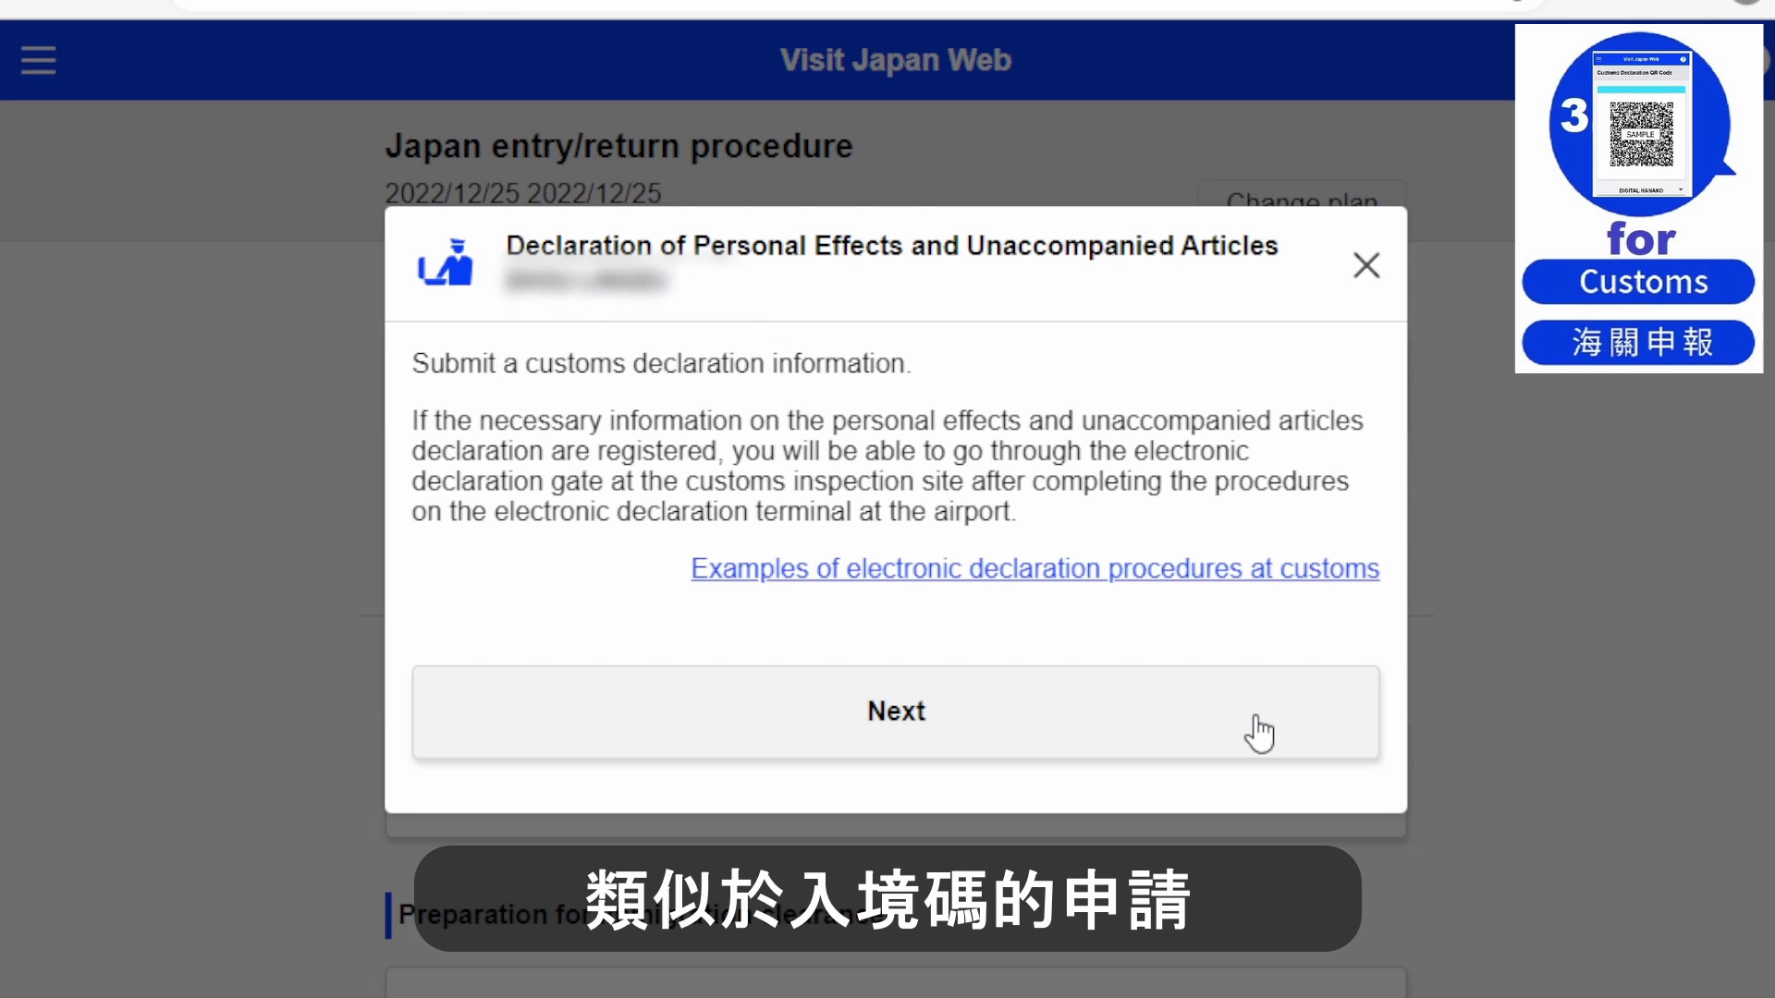
click(1259, 733)
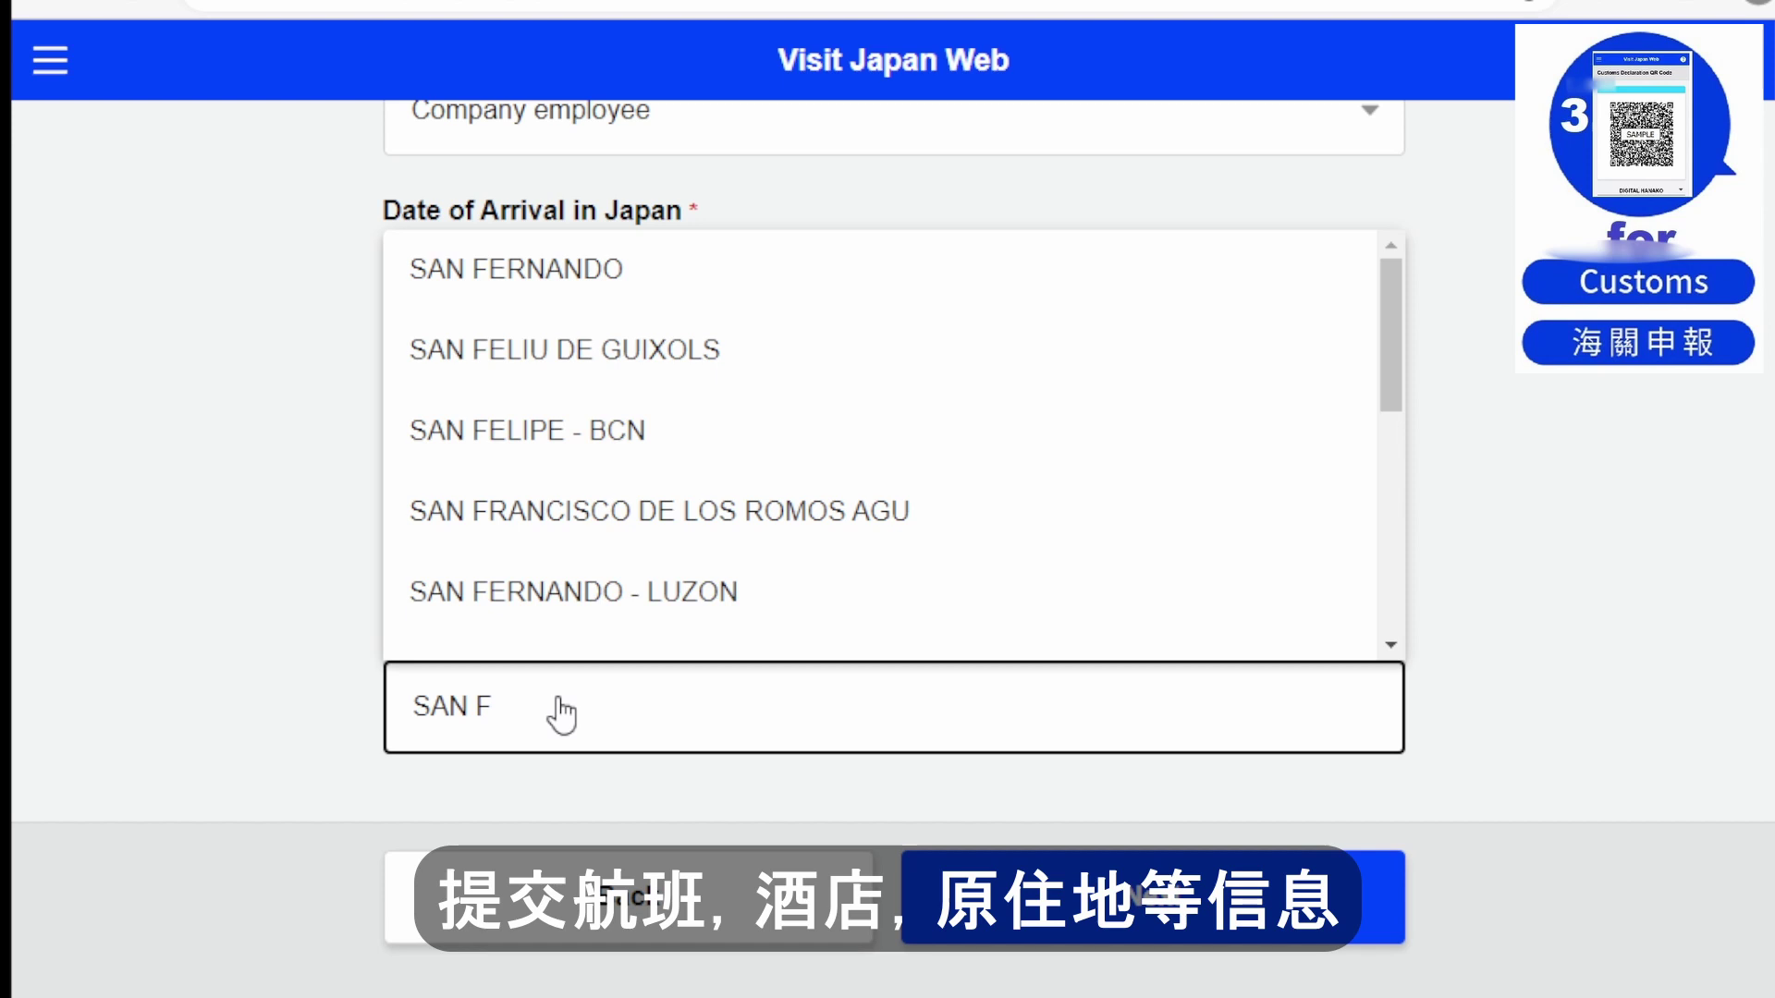
Enter flight UA875, embarkation point SAN FRANCISCO - CA and the hotel address
text(R)
click(547, 448)
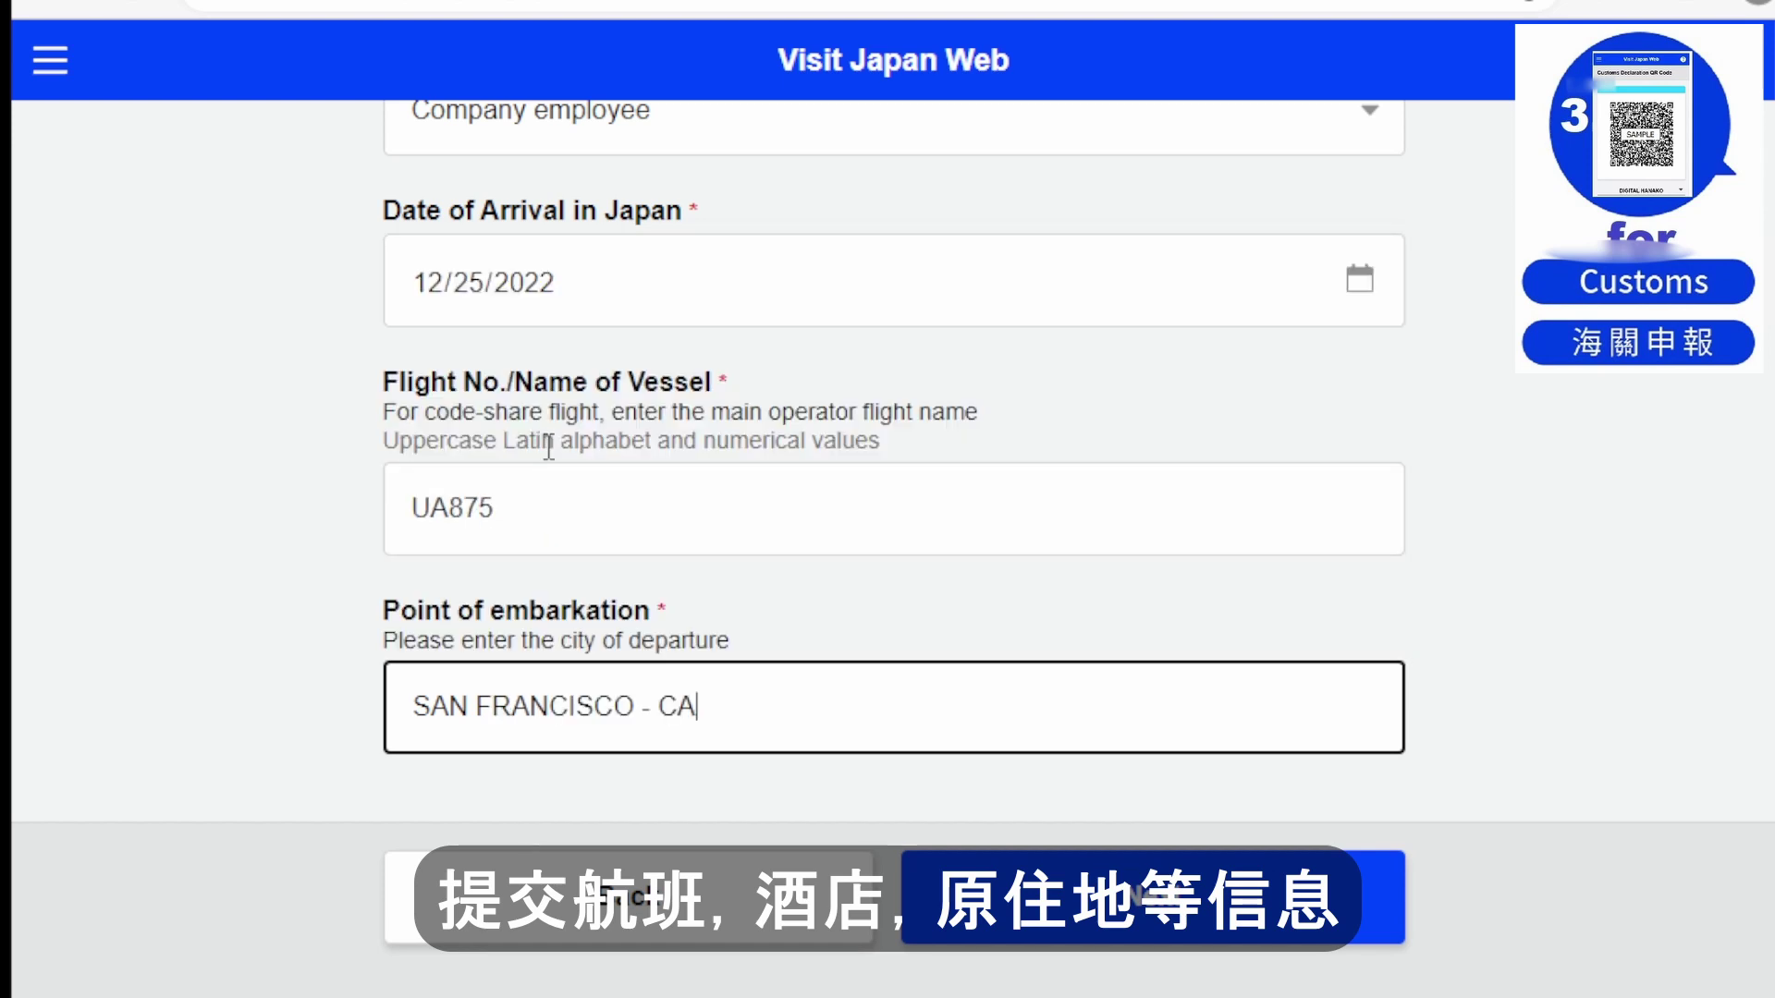
click(1059, 883)
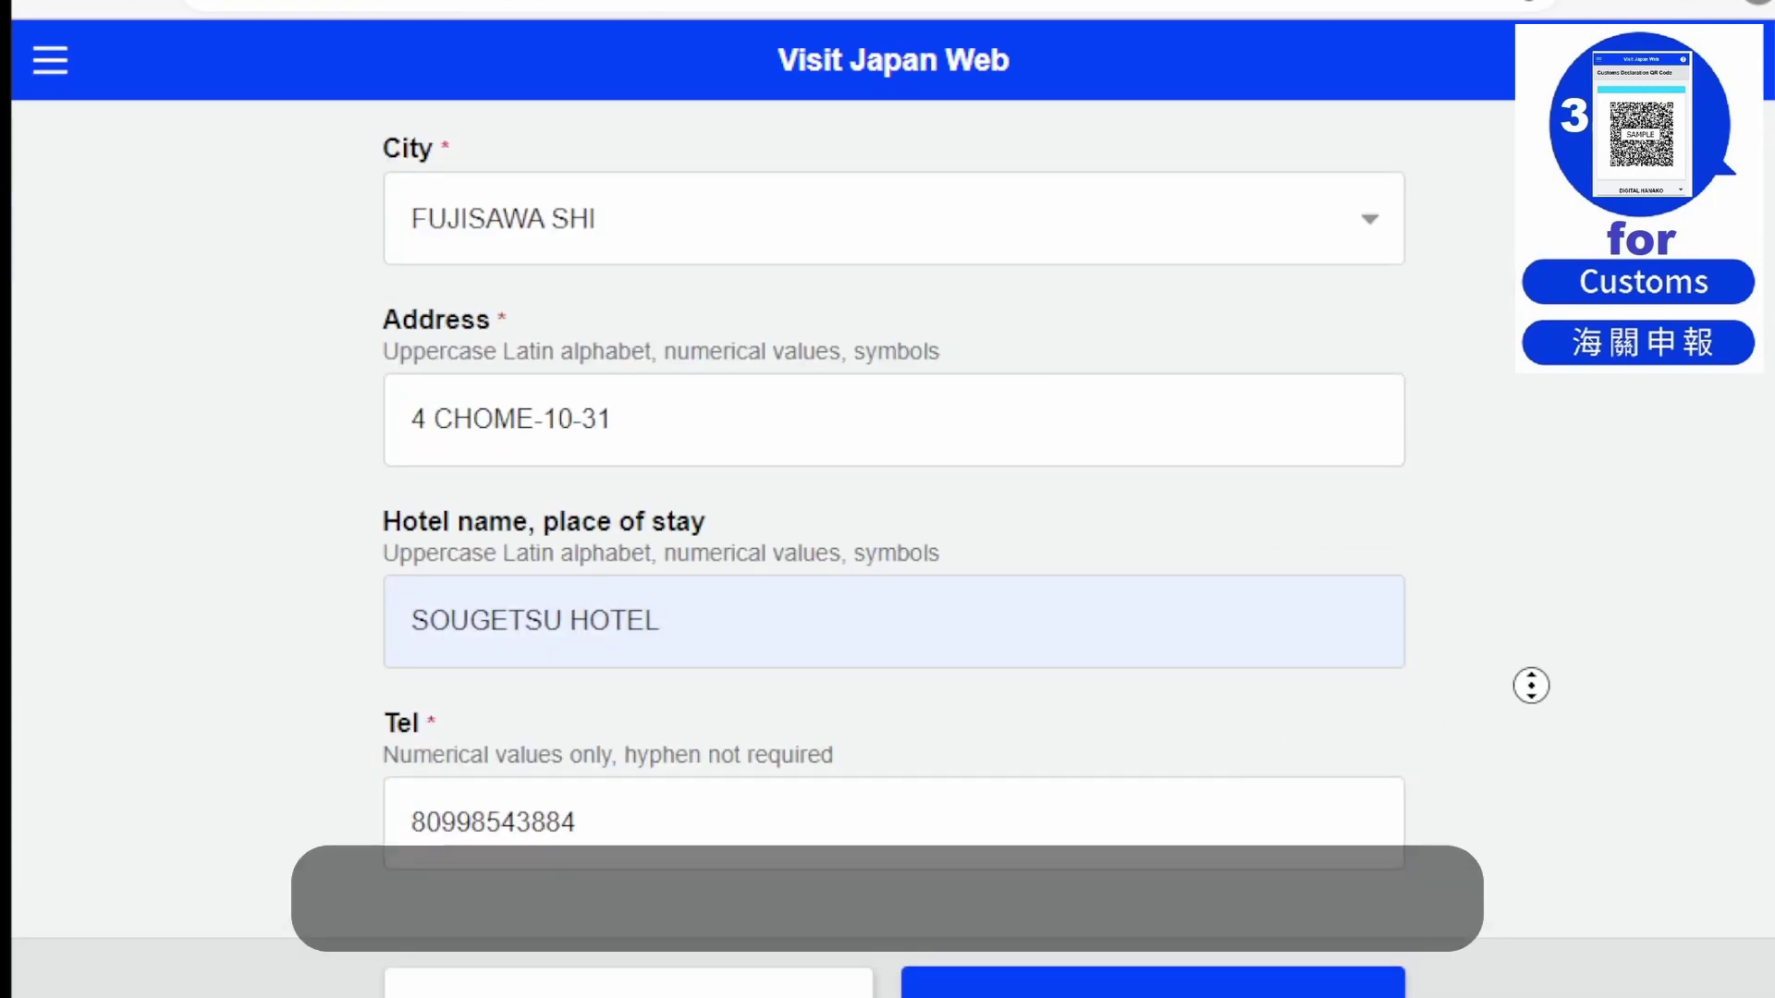
scroll(1531, 686, down, 2)
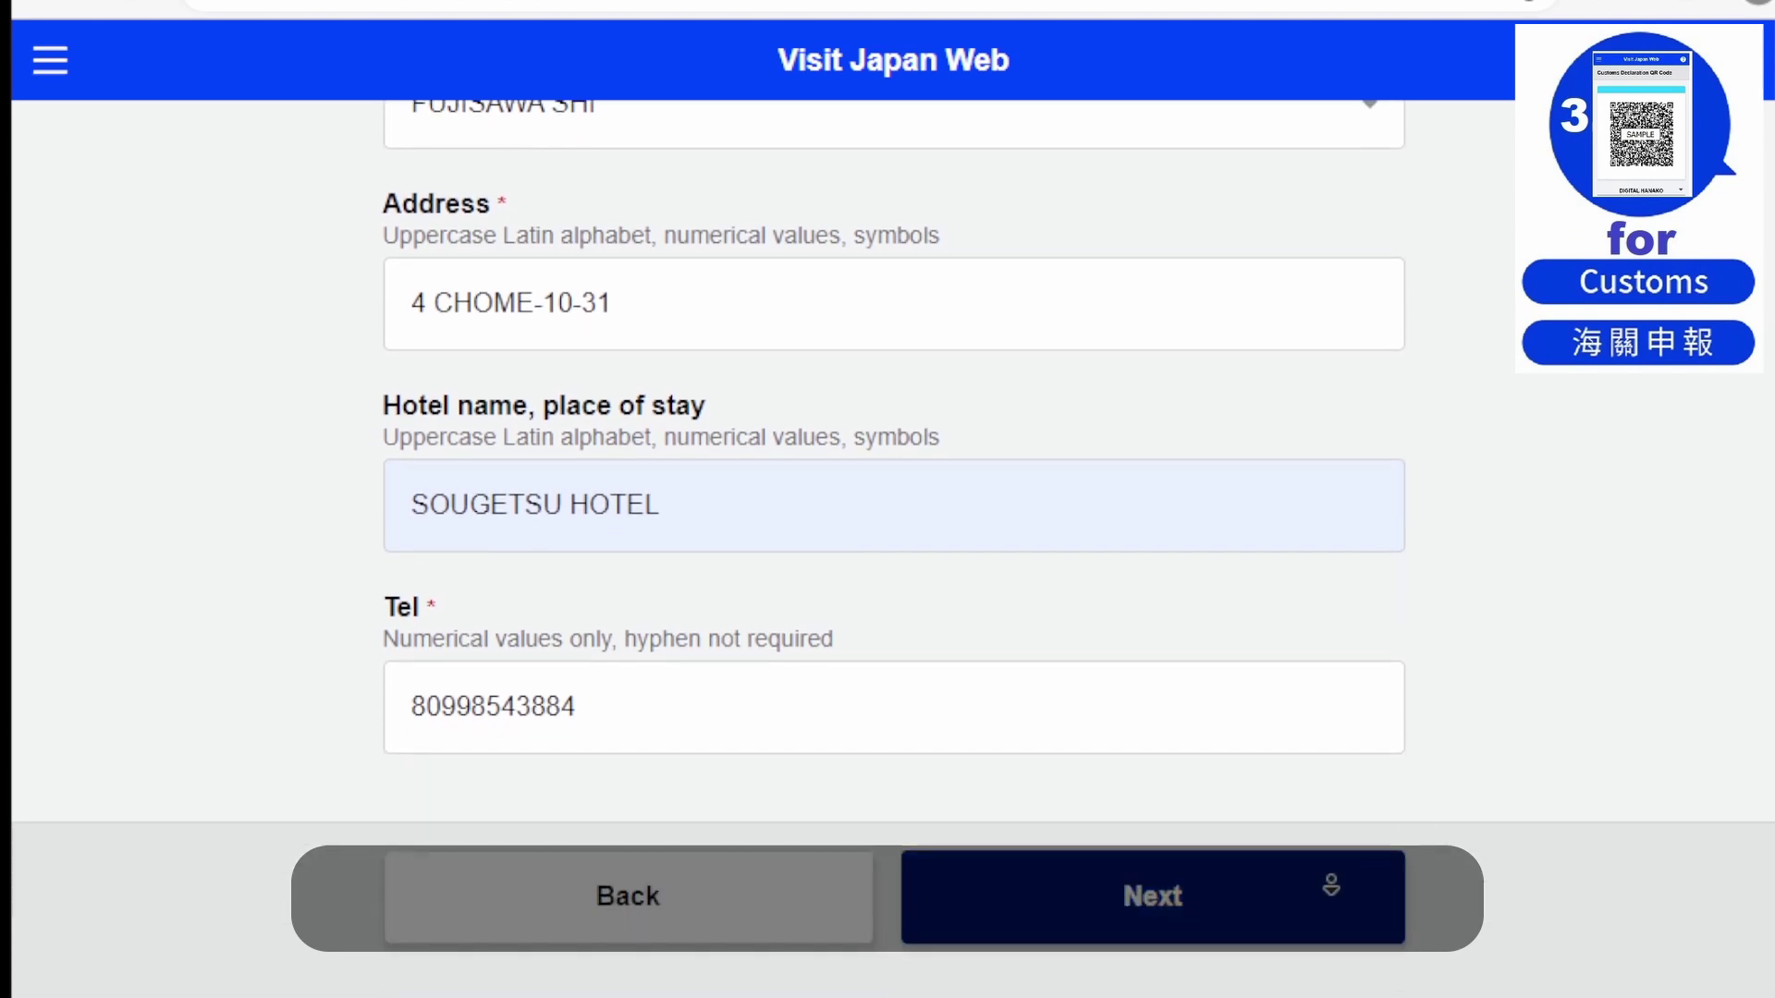
click(1324, 919)
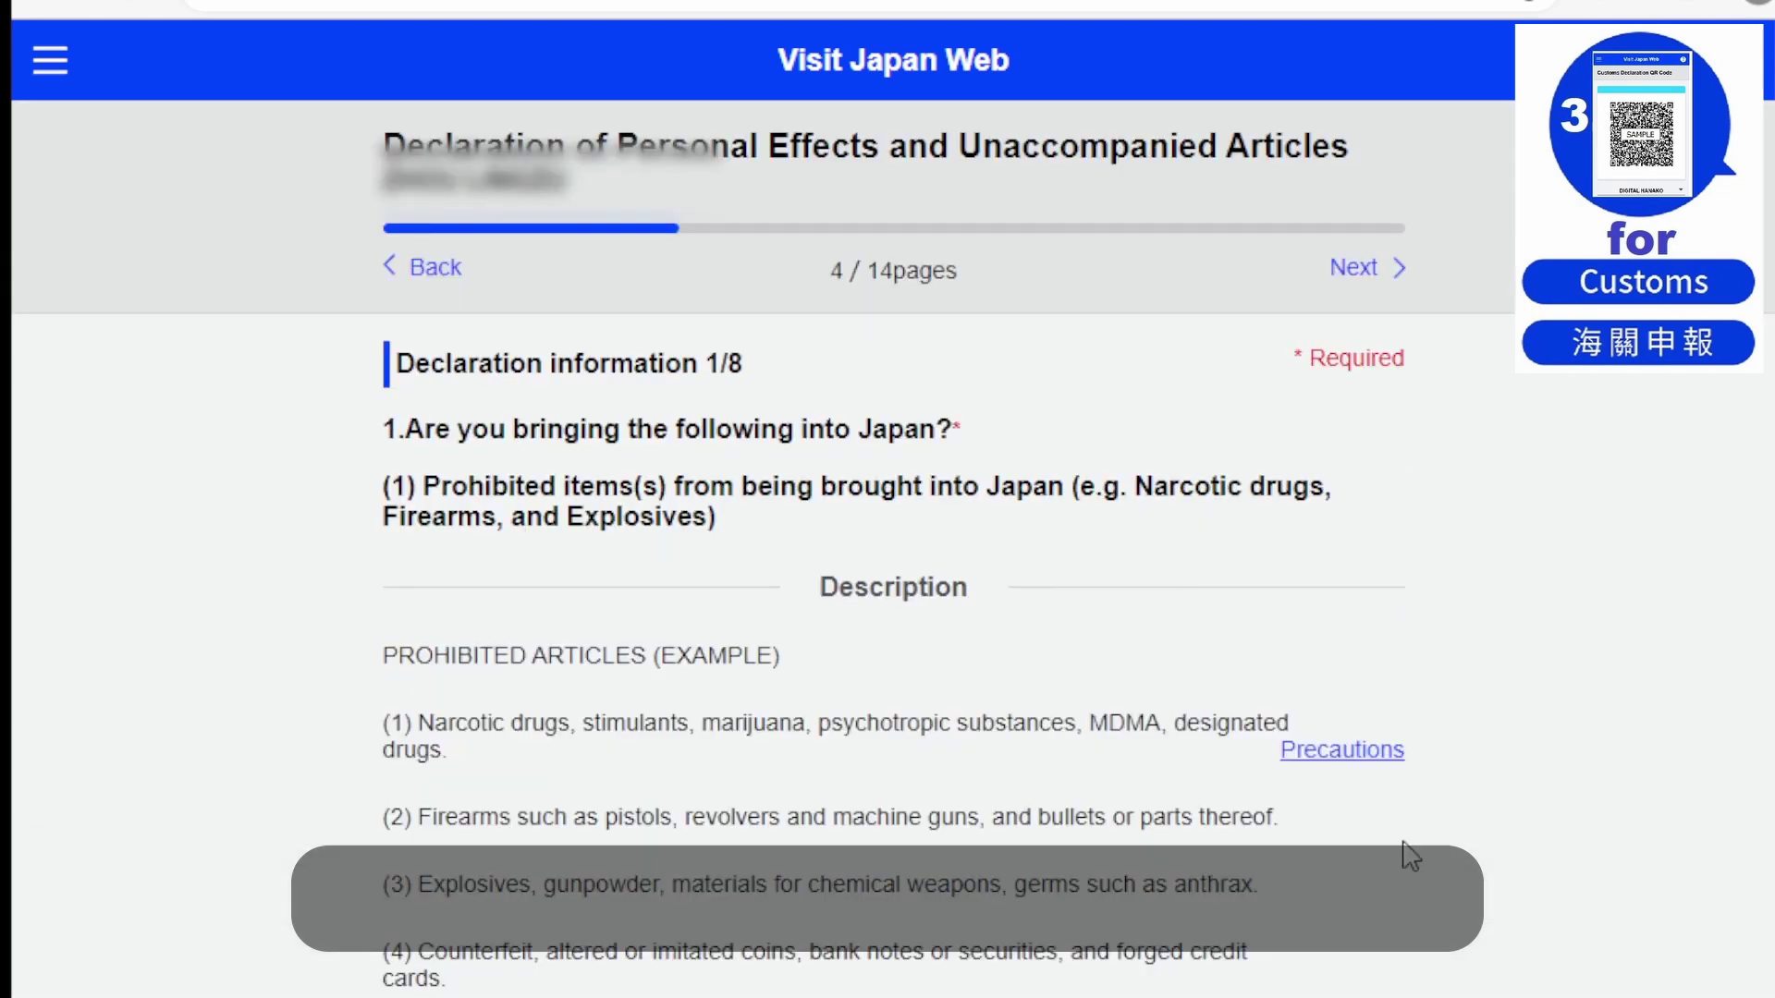
Answer No to the prohibited items, duty-free allowance and commercial goods questions
scroll(1551, 721, down, 5)
click(952, 739)
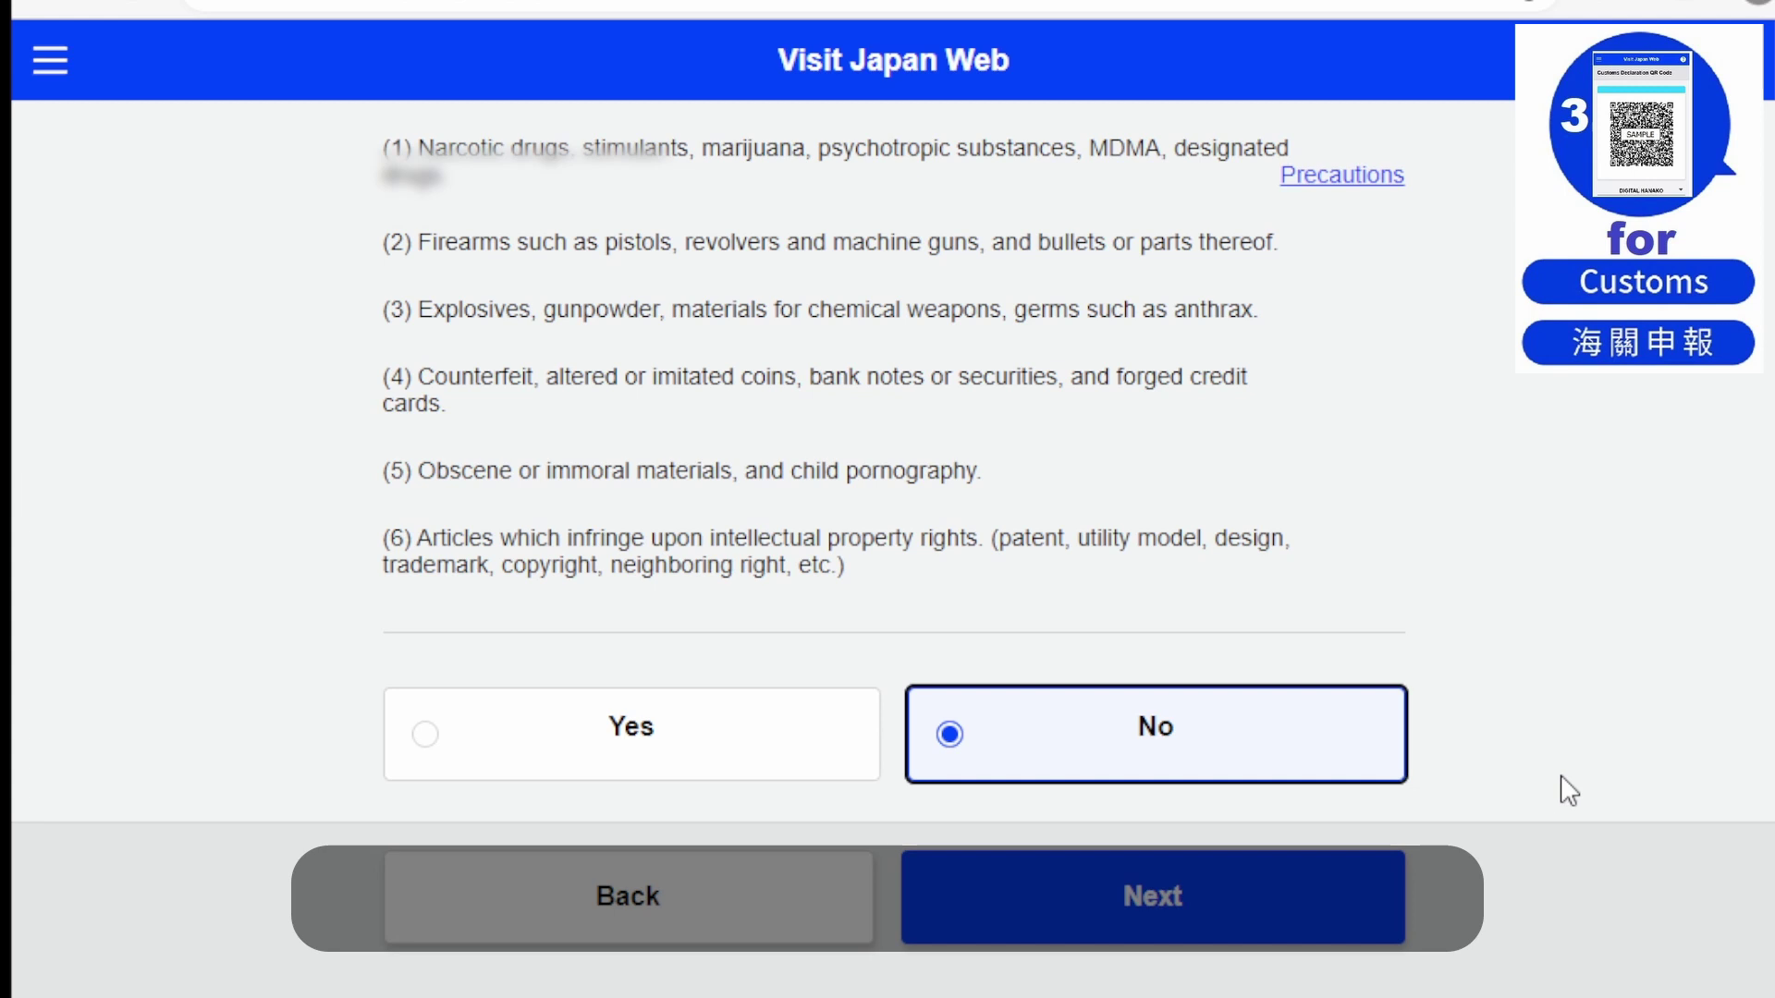
click(1360, 904)
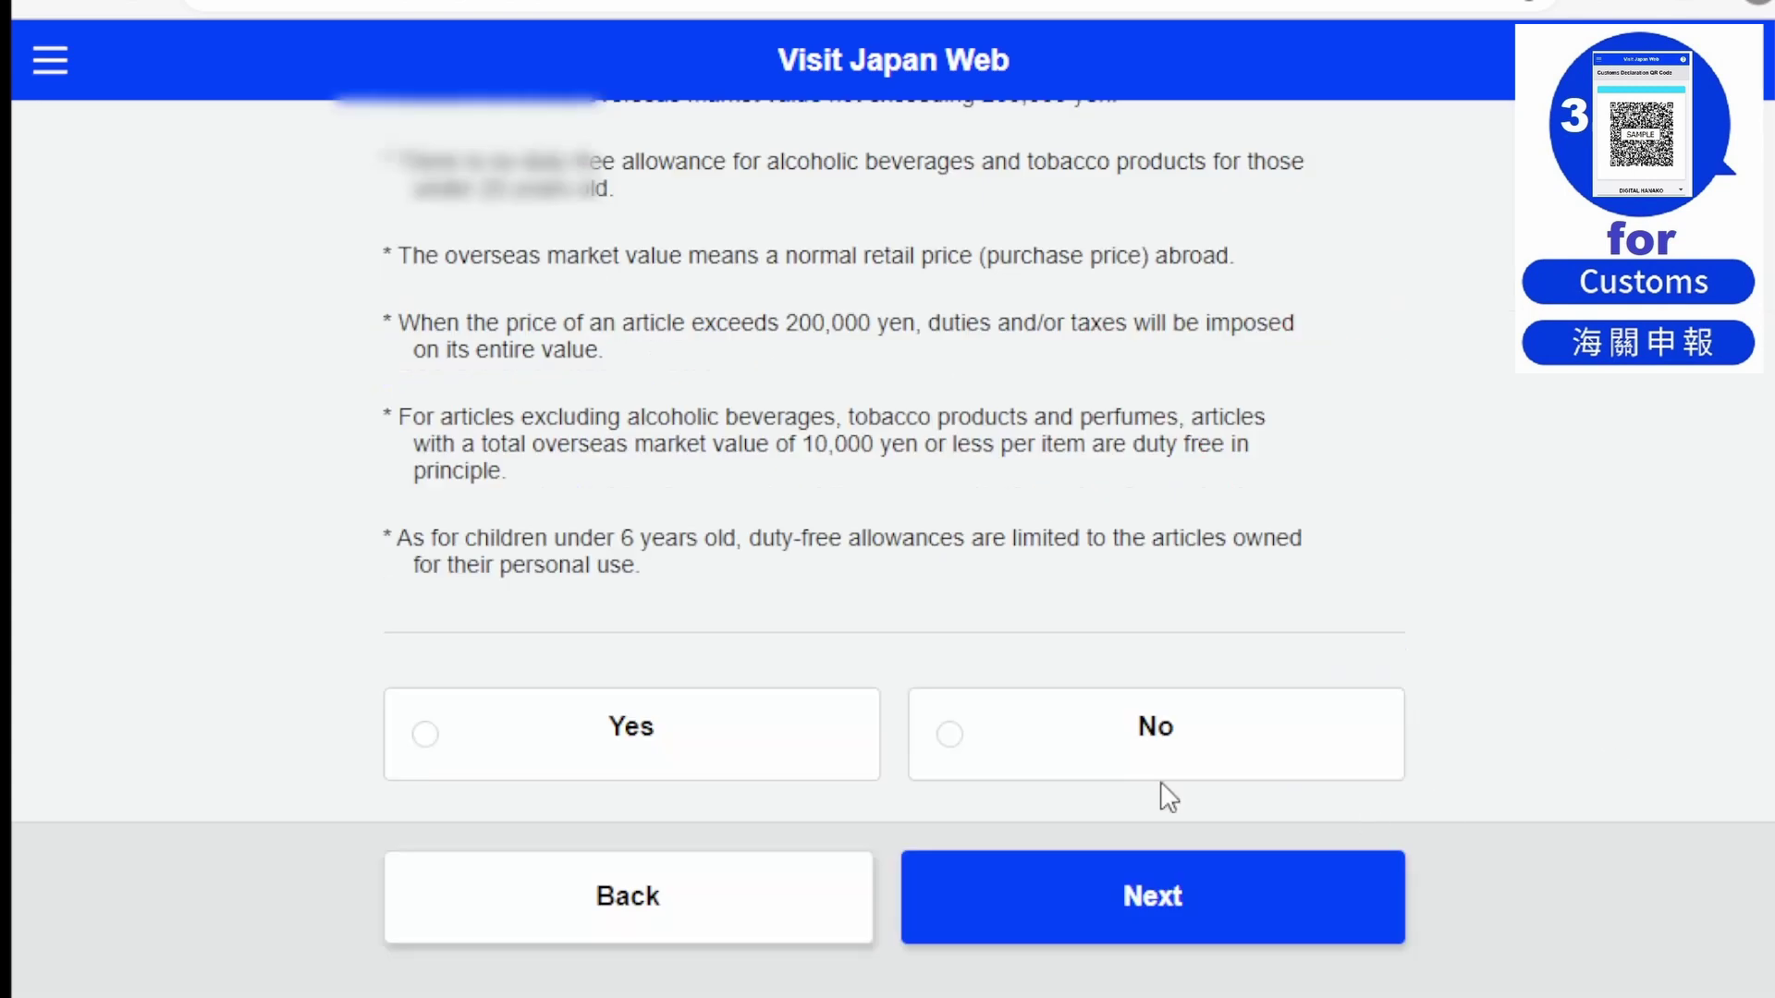
click(1161, 796)
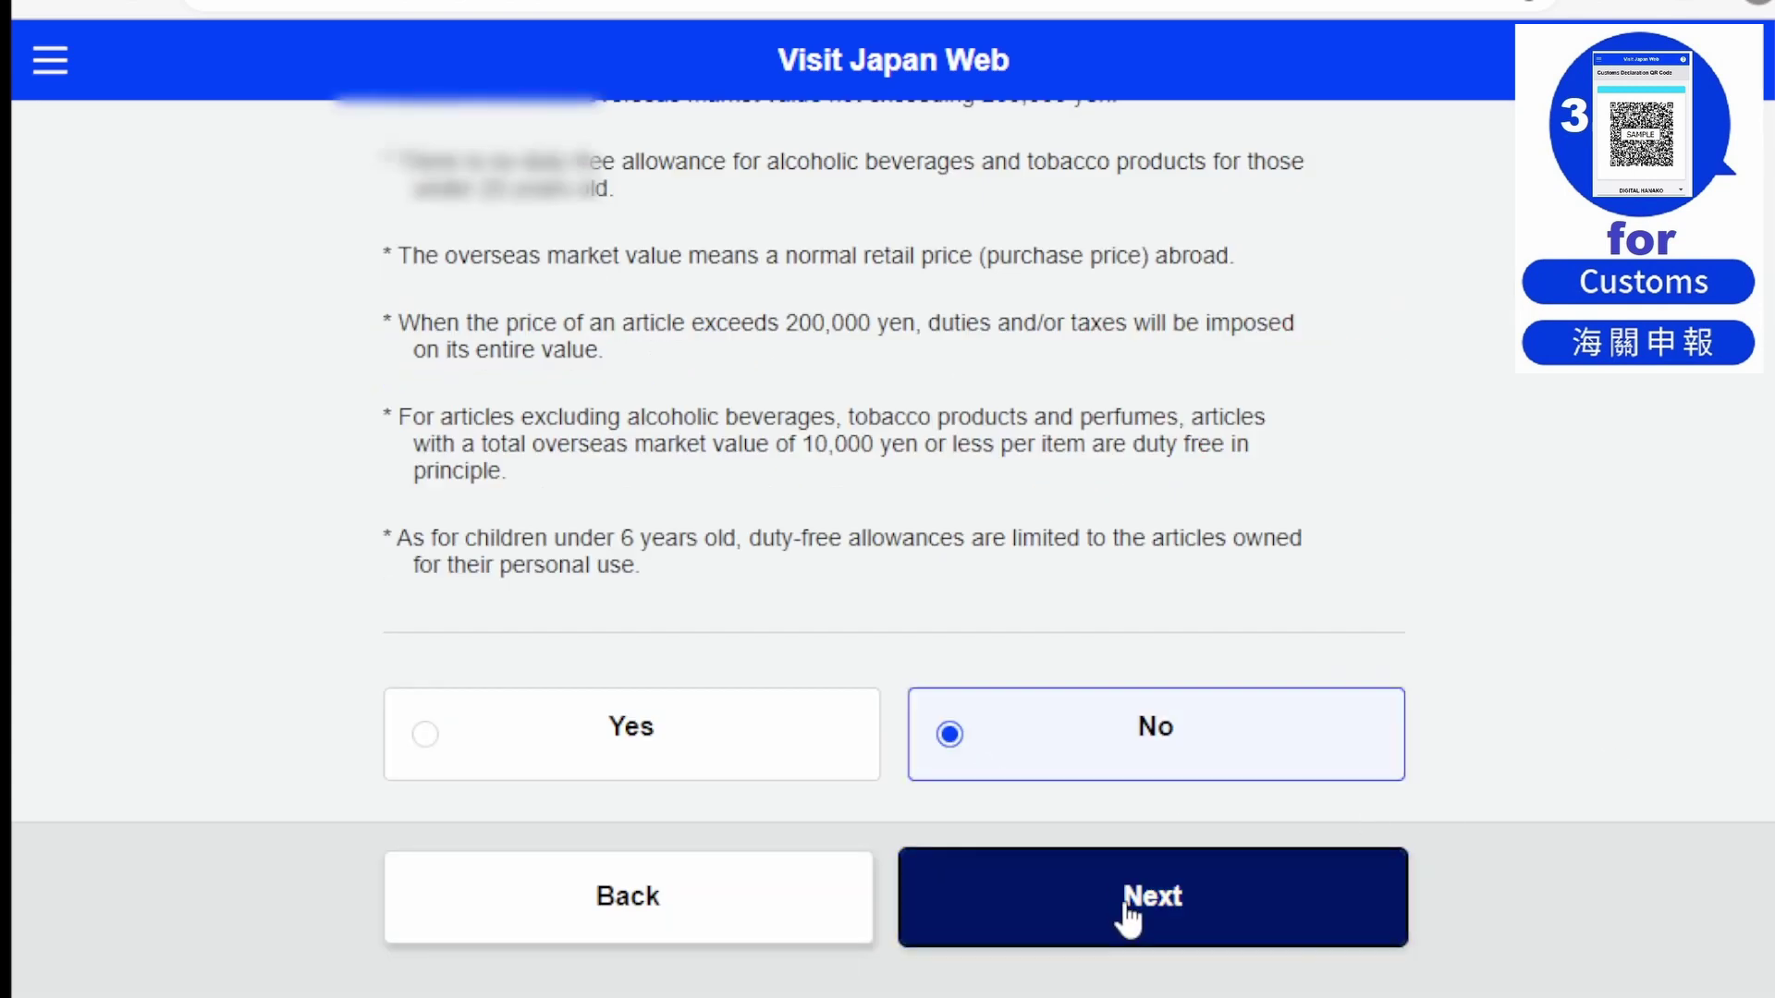
click(1149, 899)
scroll(1519, 777, down, 1)
scroll(959, 753, down, 1)
click(955, 748)
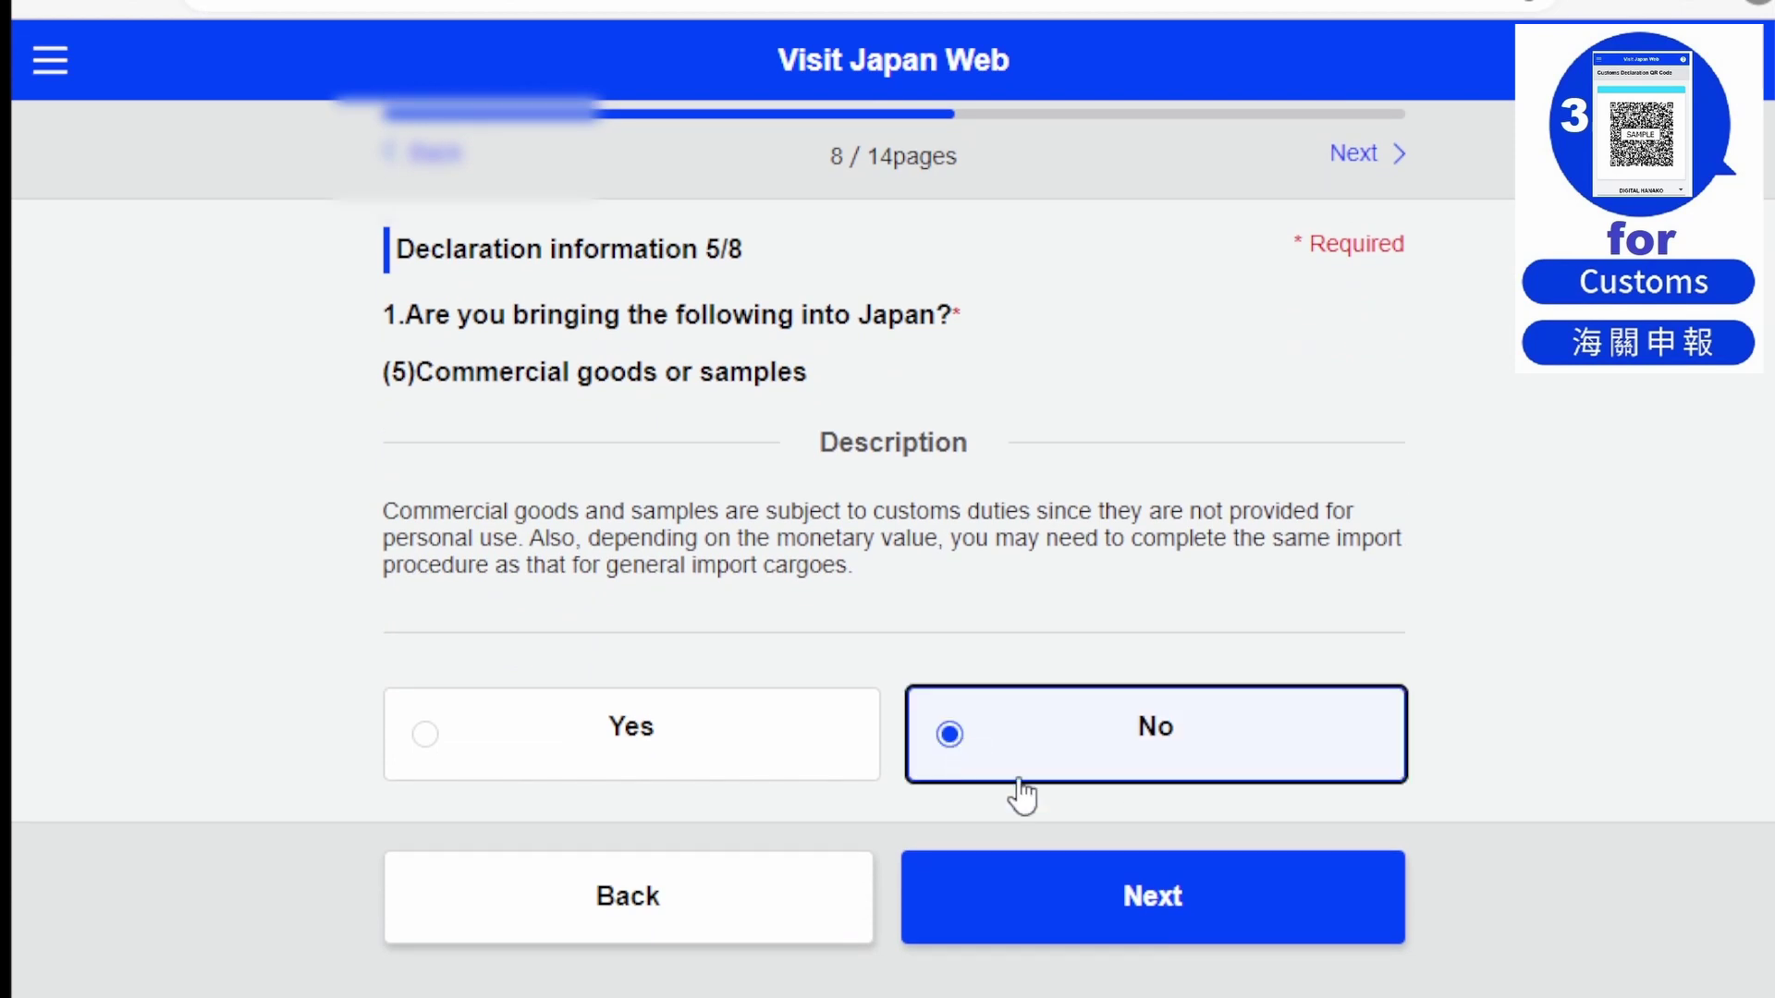
click(1143, 901)
Answer No to carrying items for someone else and carrying large cash amounts
scroll(1457, 760, down, 3)
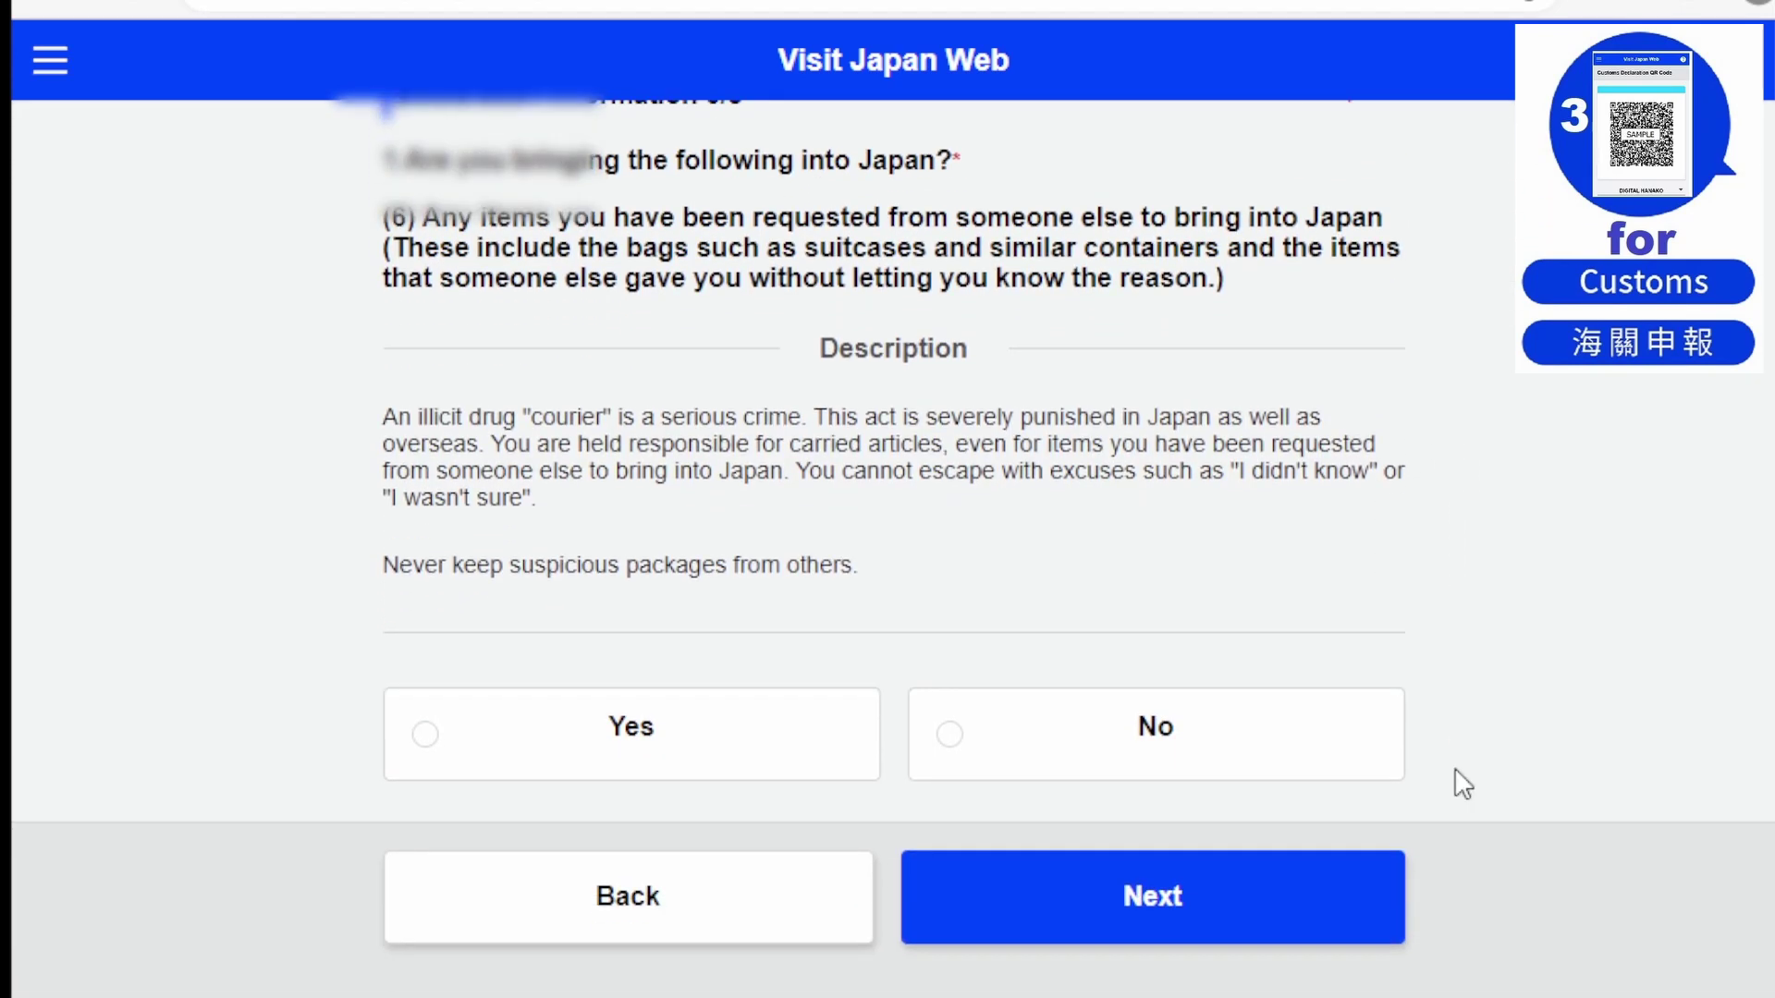
click(952, 736)
click(1153, 897)
scroll(1479, 768, down, 3)
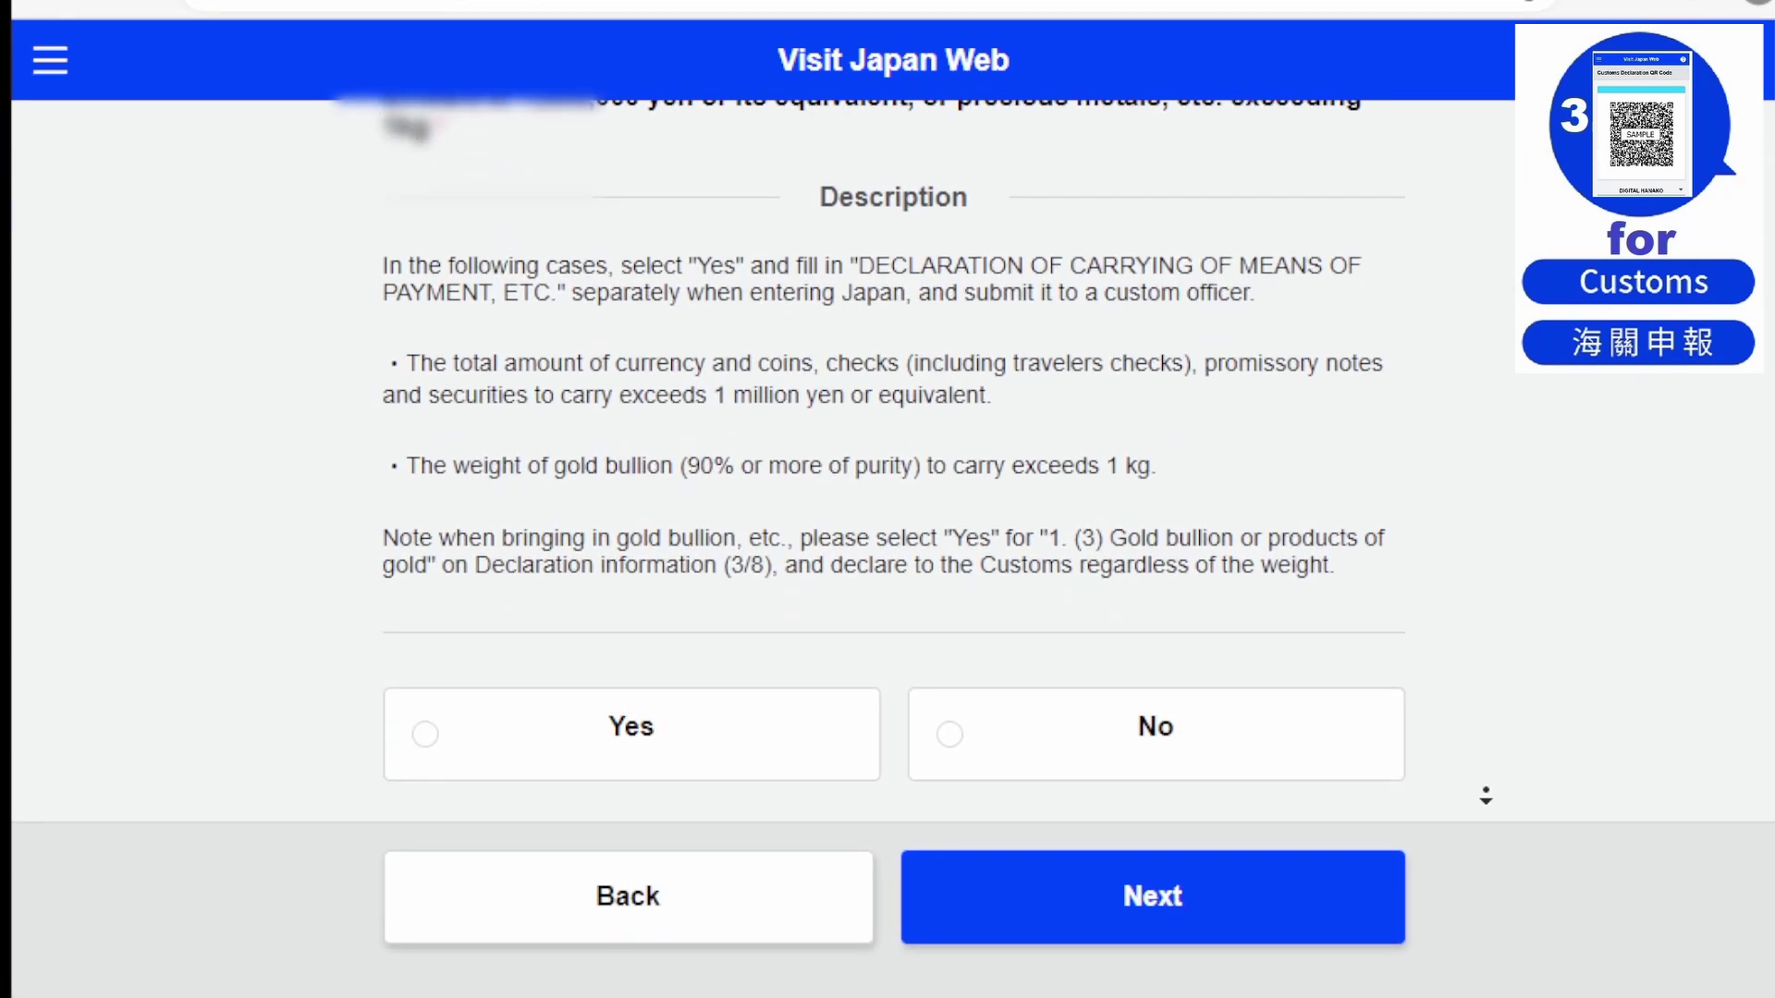
click(952, 736)
click(1152, 897)
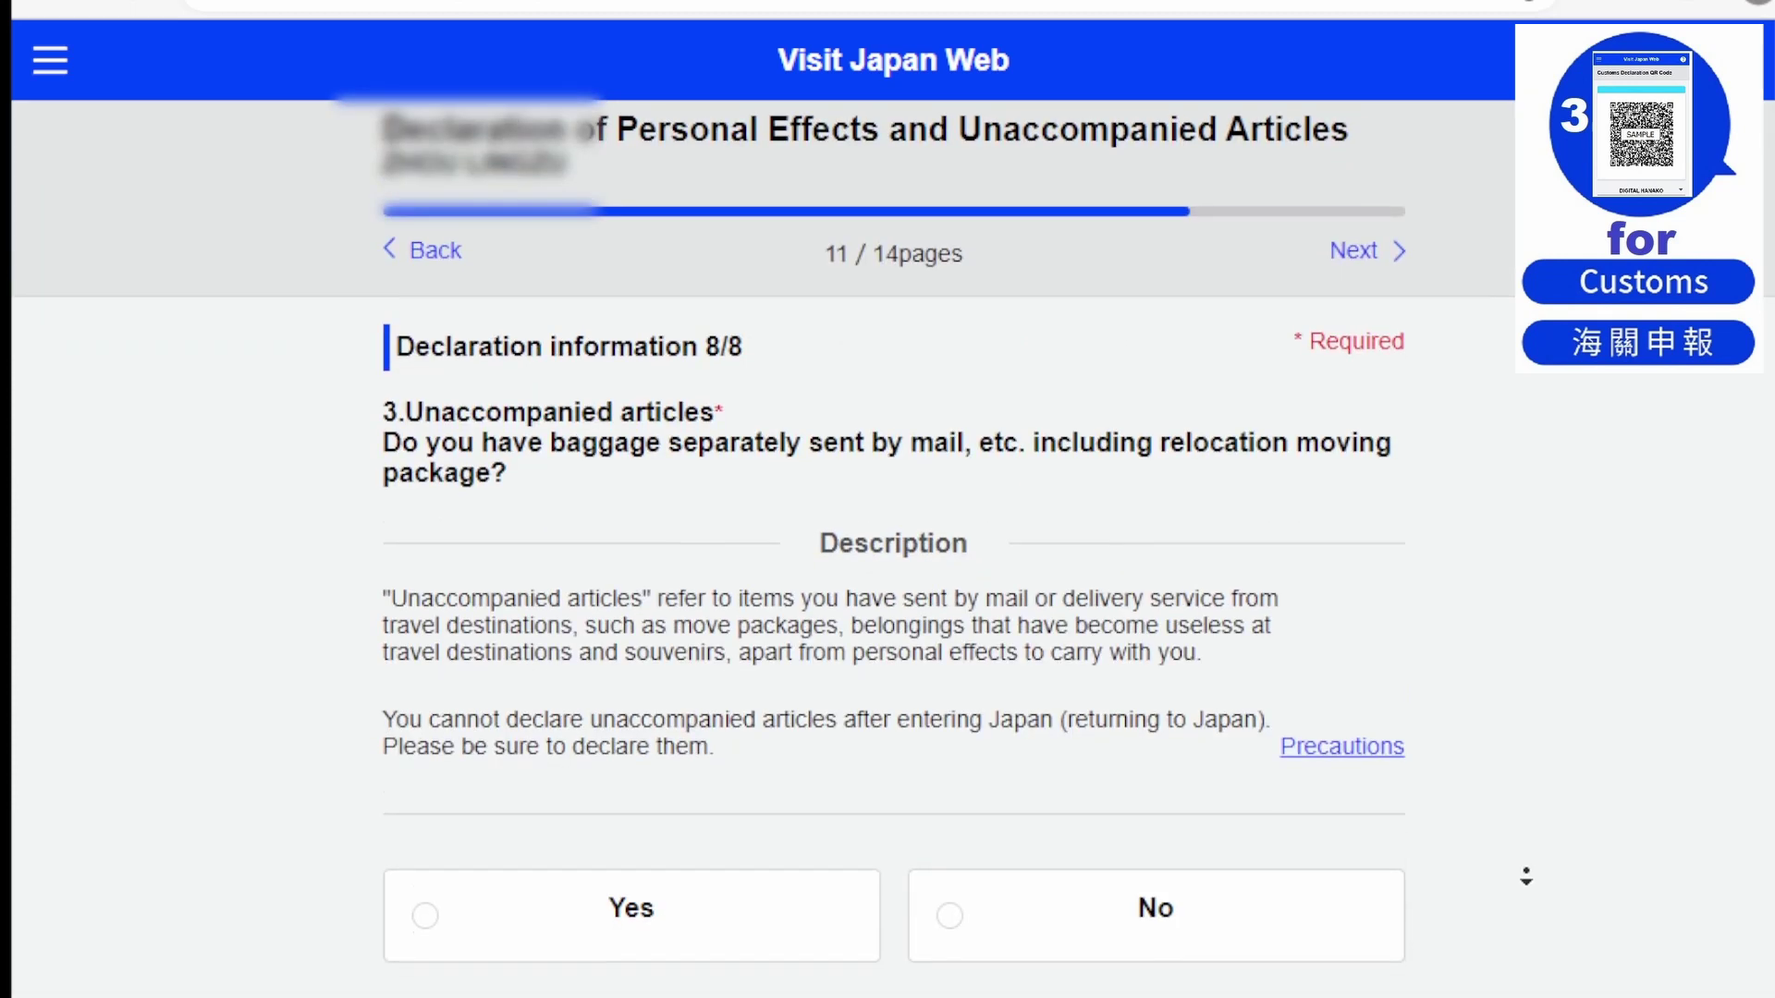
Answer No to unaccompanied baggage and review the customs declaration summary
scroll(1522, 868, down, 4)
scroll(1065, 656, up, 4)
scroll(1482, 918, down, 4)
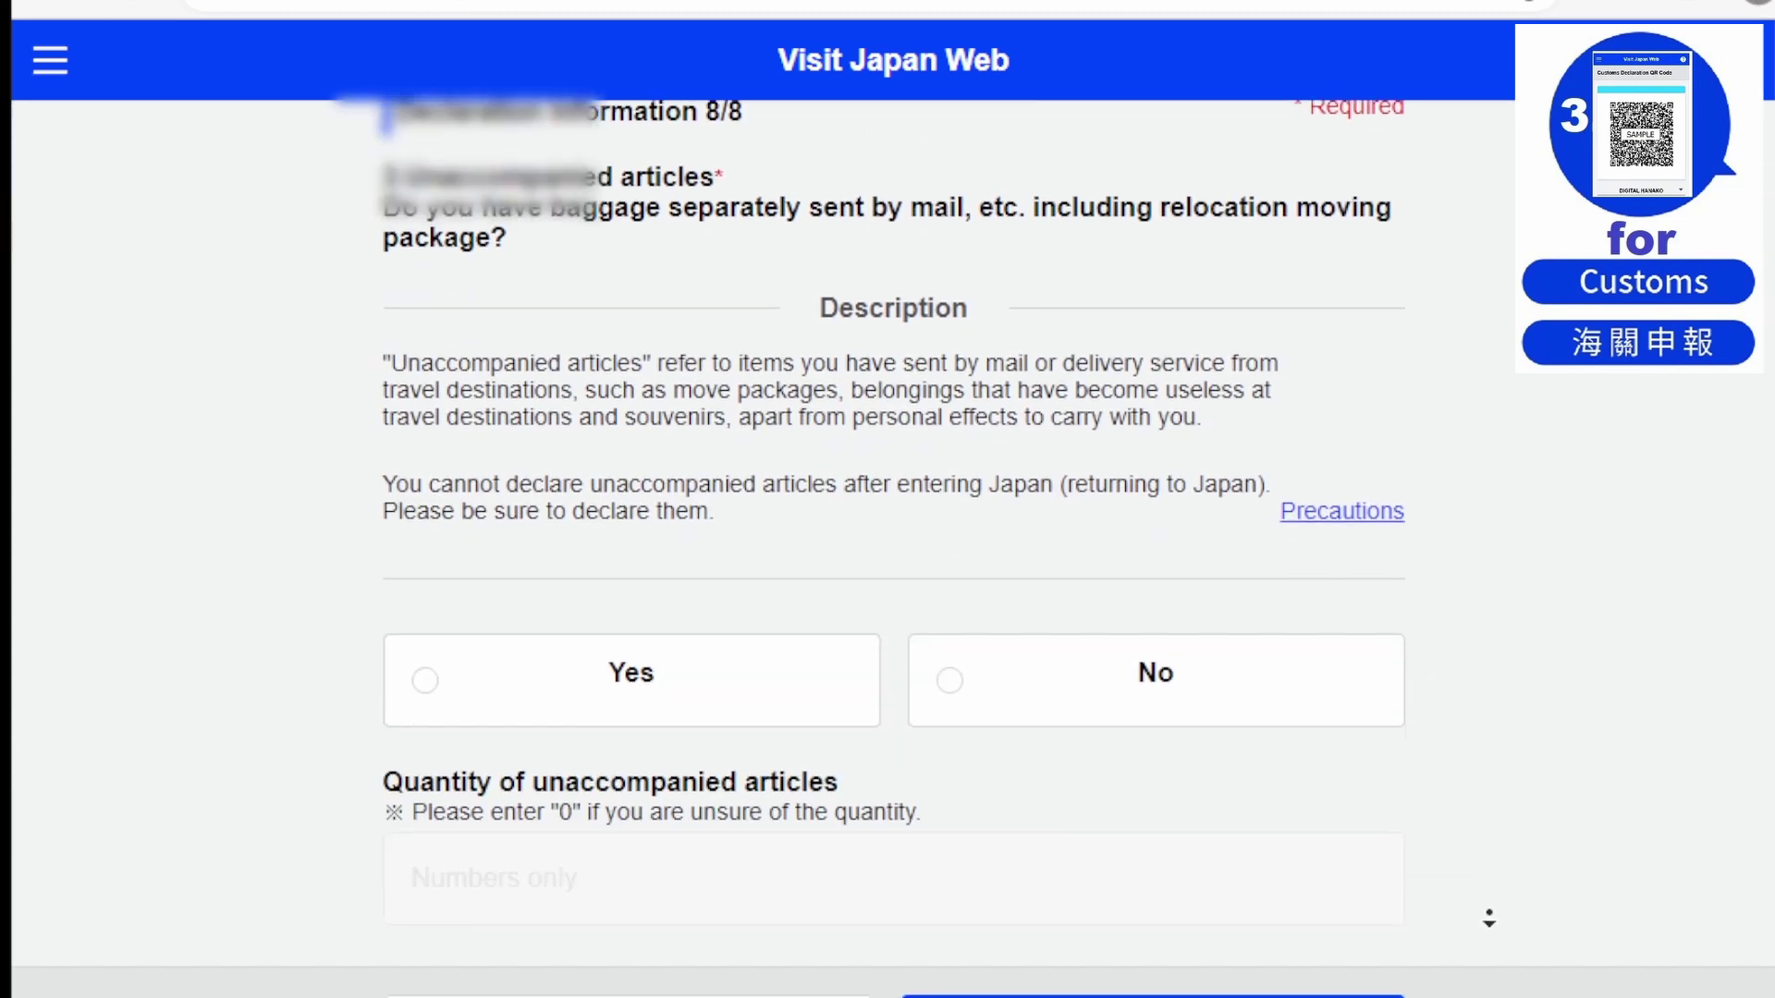
click(976, 578)
click(1153, 897)
scroll(1506, 797, down, 5)
scroll(1506, 797, down, 7)
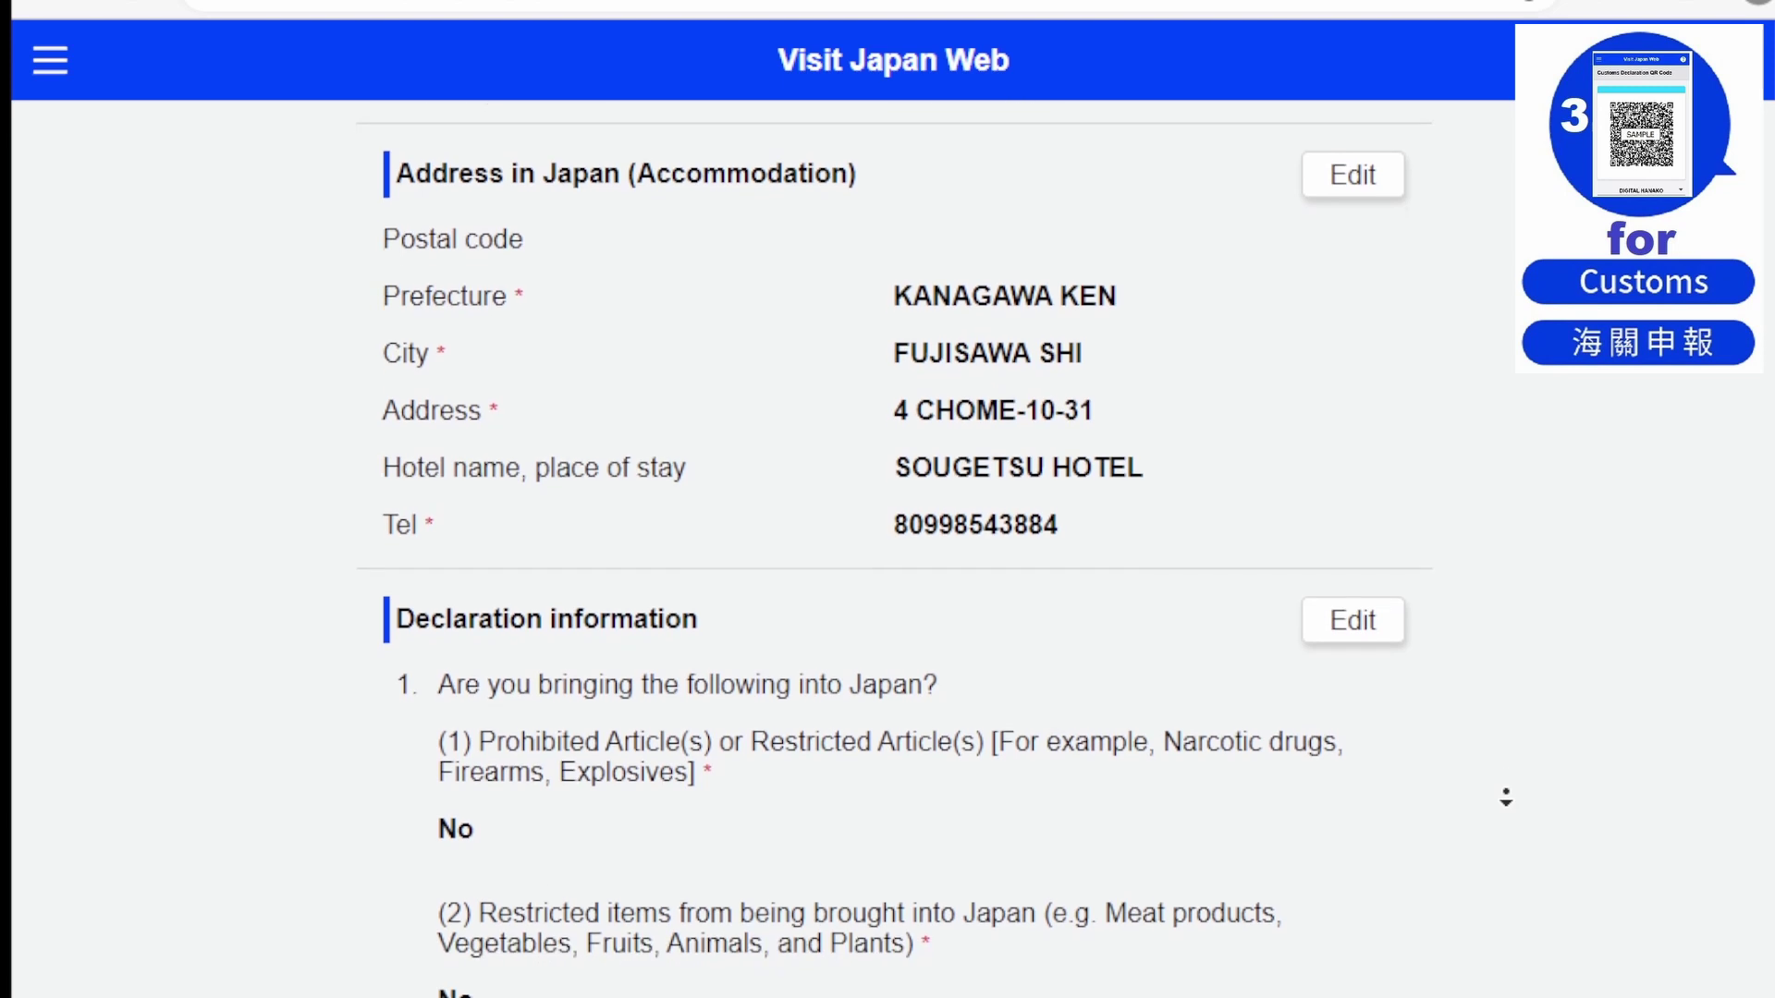
scroll(1506, 797, down, 7)
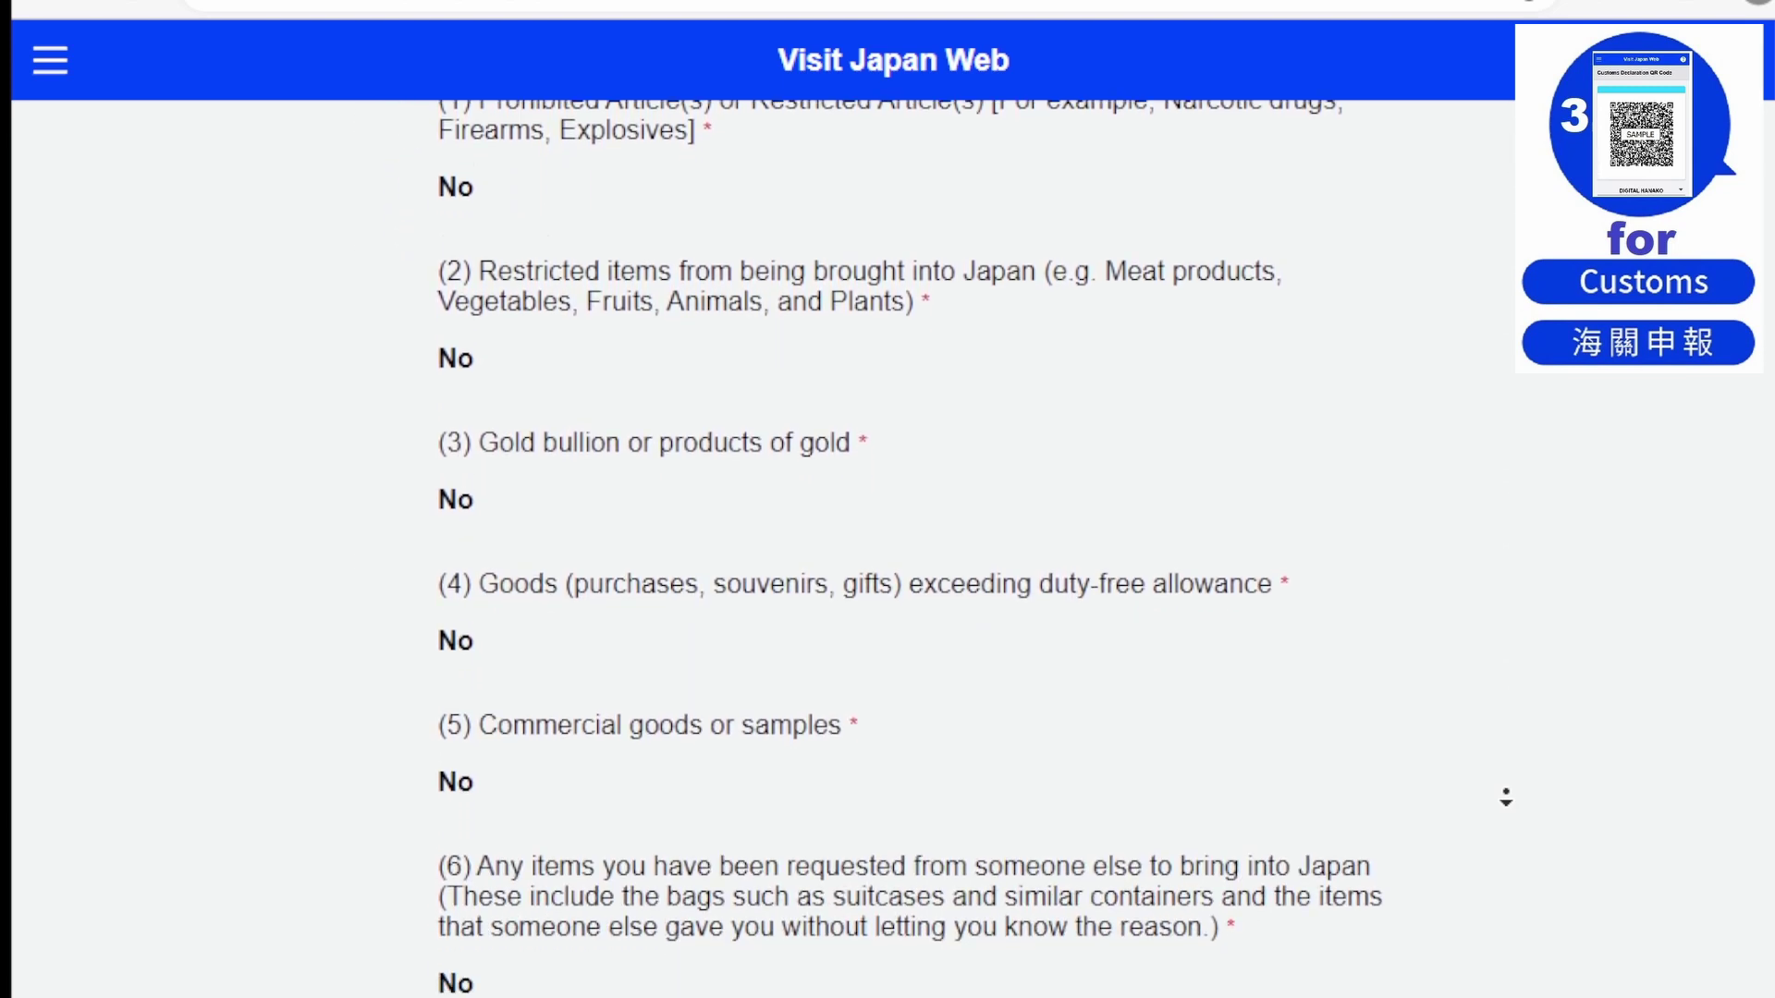
scroll(1506, 797, down, 3)
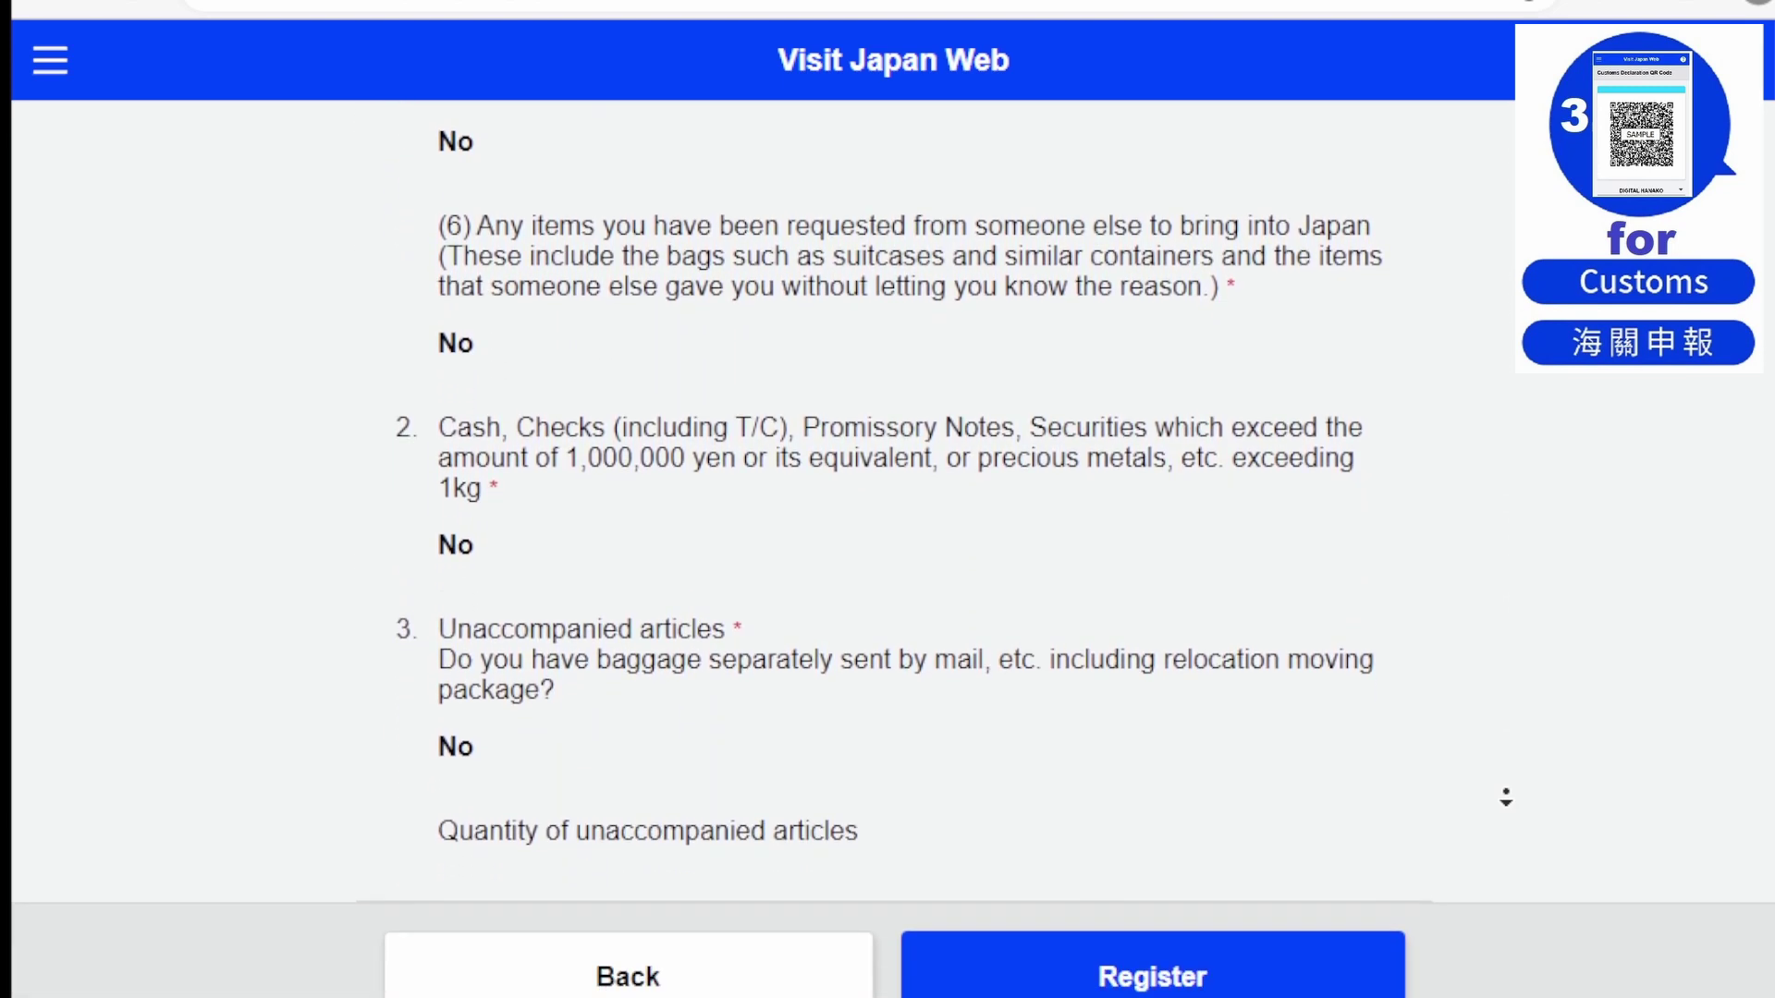